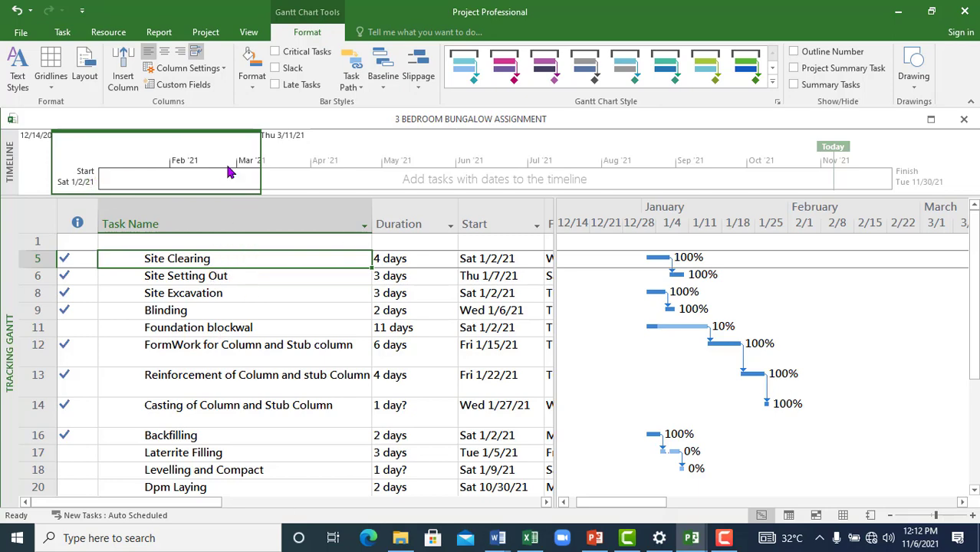
Set the text style of all items to the Tahoma font, Bold, size 12.
click(62, 34)
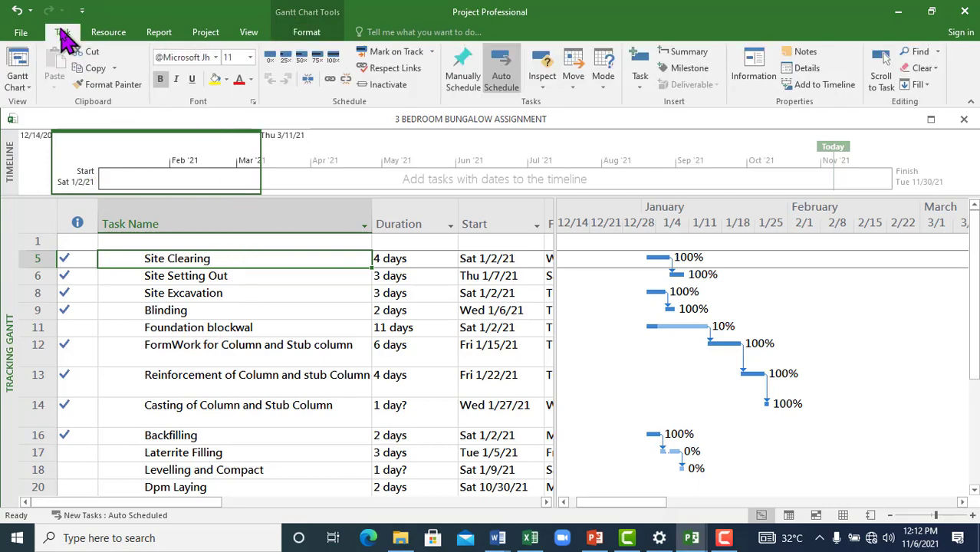
click(298, 37)
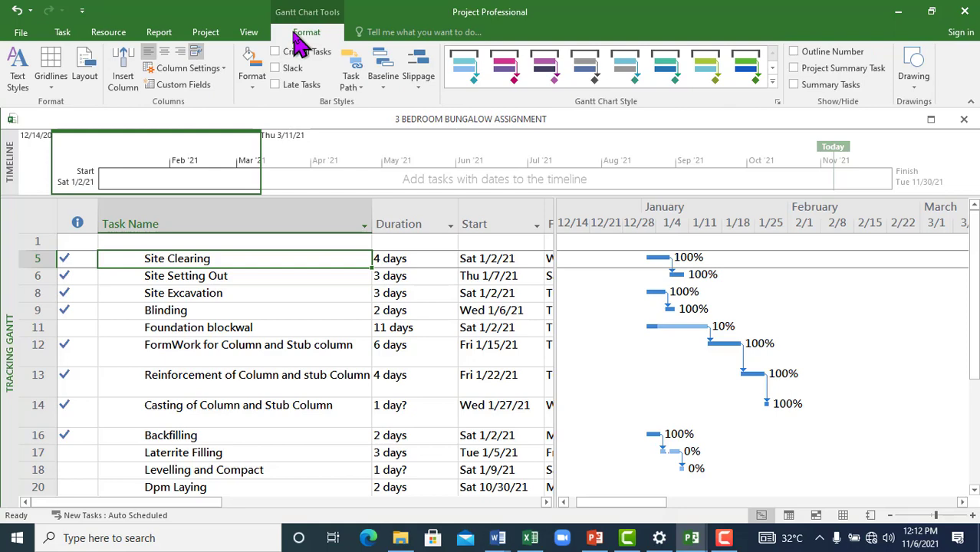
click(21, 79)
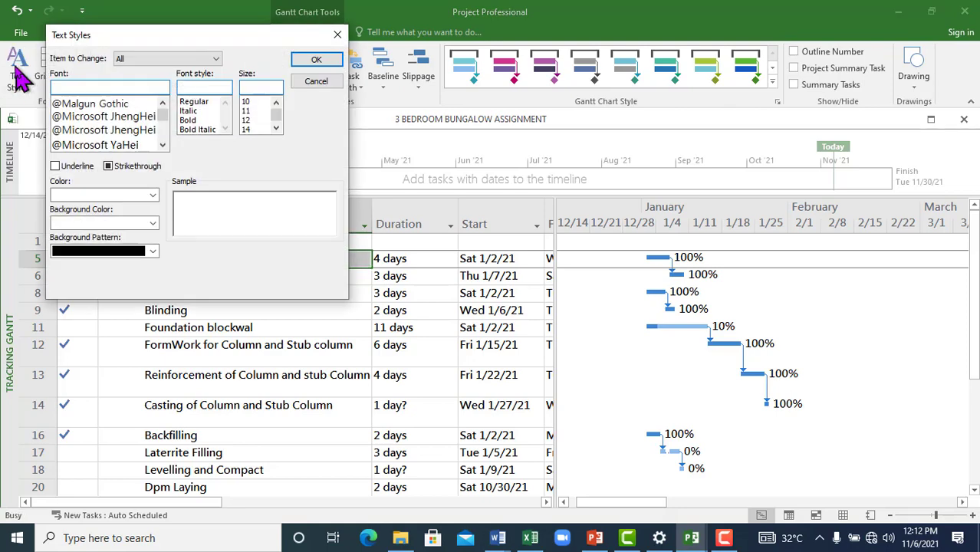
click(93, 117)
text(t)
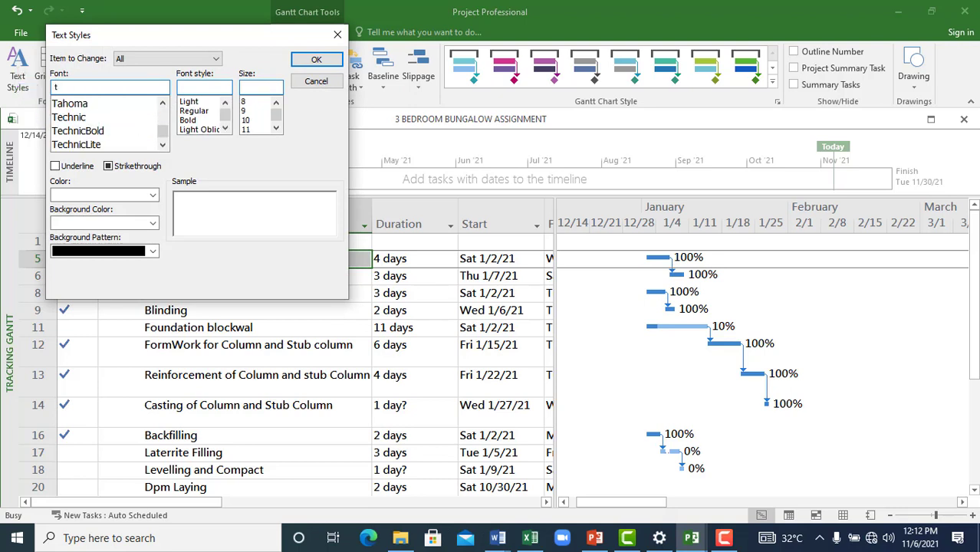
click(66, 107)
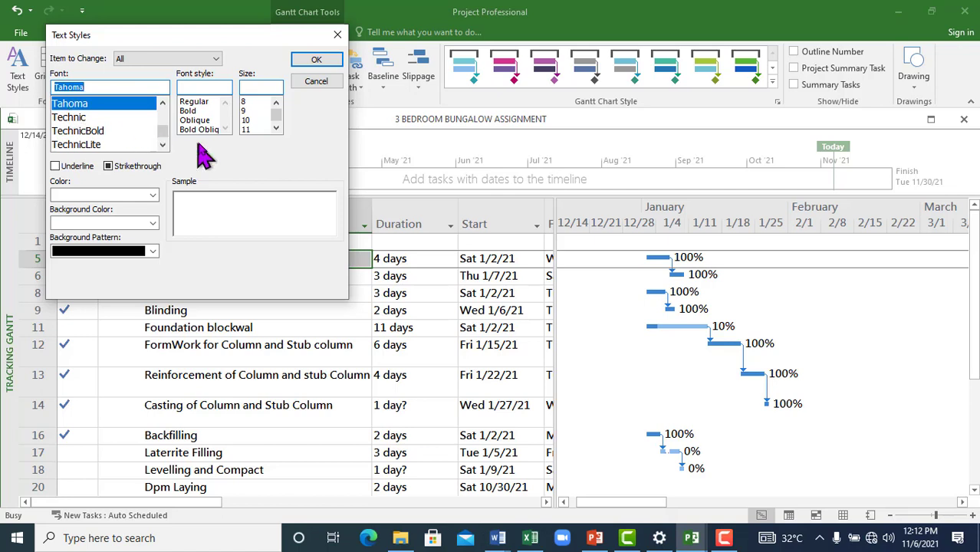
click(188, 111)
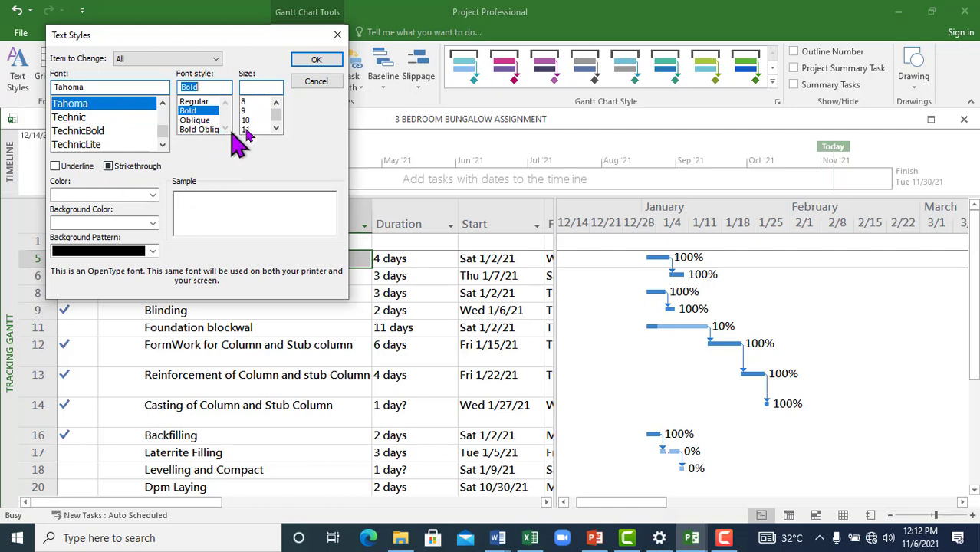
click(276, 128)
click(253, 129)
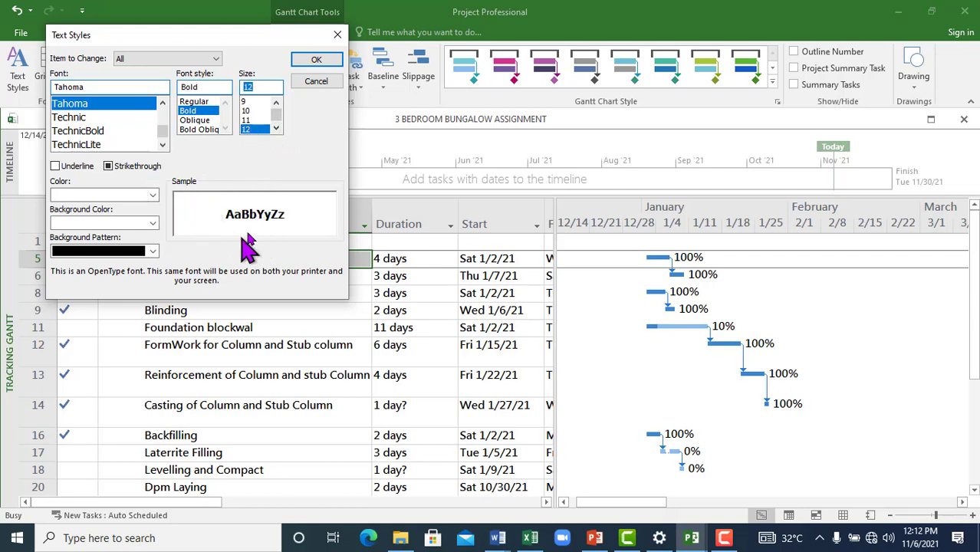
Choose a darker theme blue as the text color for all items and apply the text style.
click(153, 196)
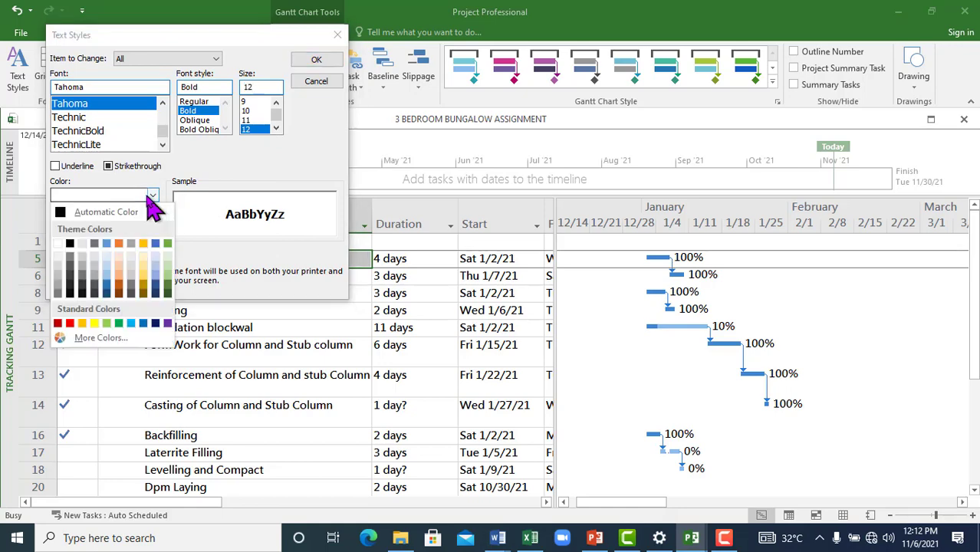
click(143, 294)
click(154, 197)
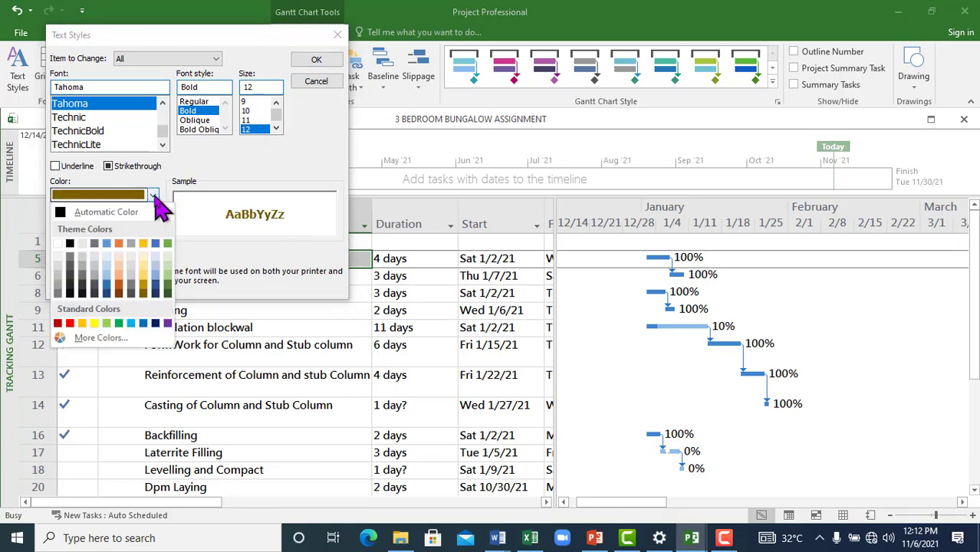
click(108, 289)
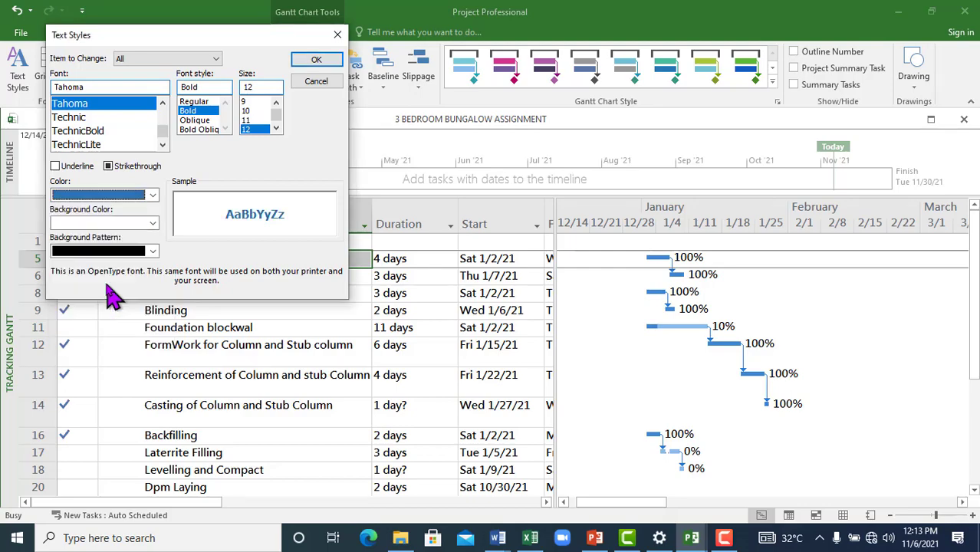
click(154, 253)
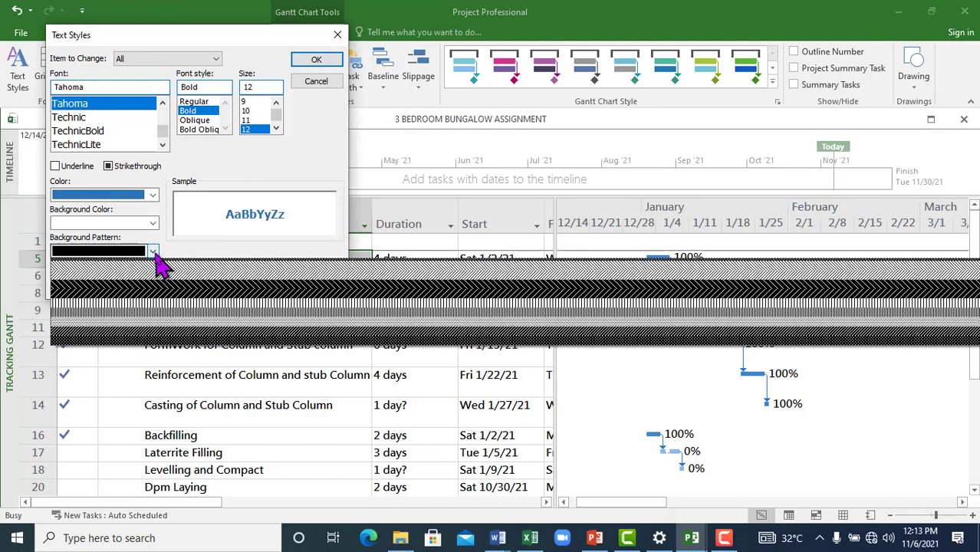
click(155, 261)
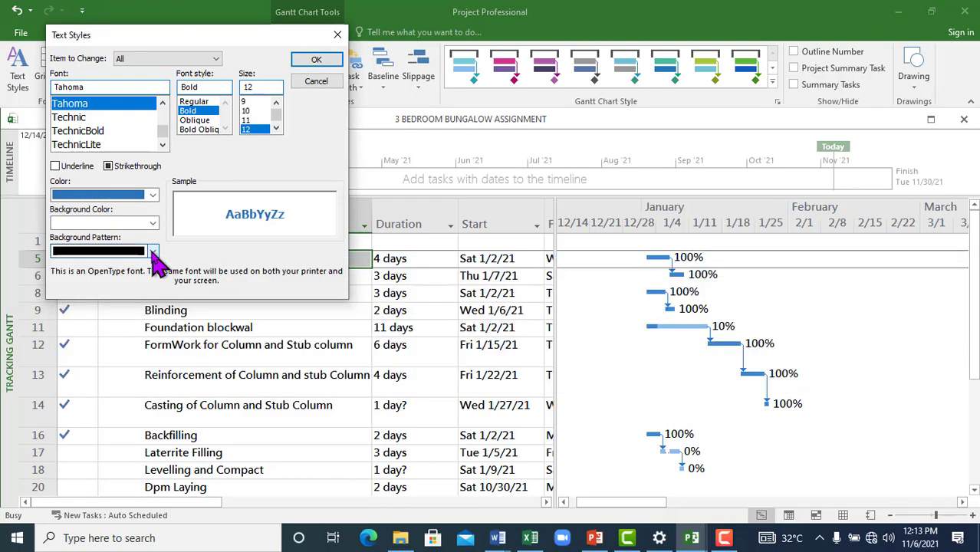
click(318, 61)
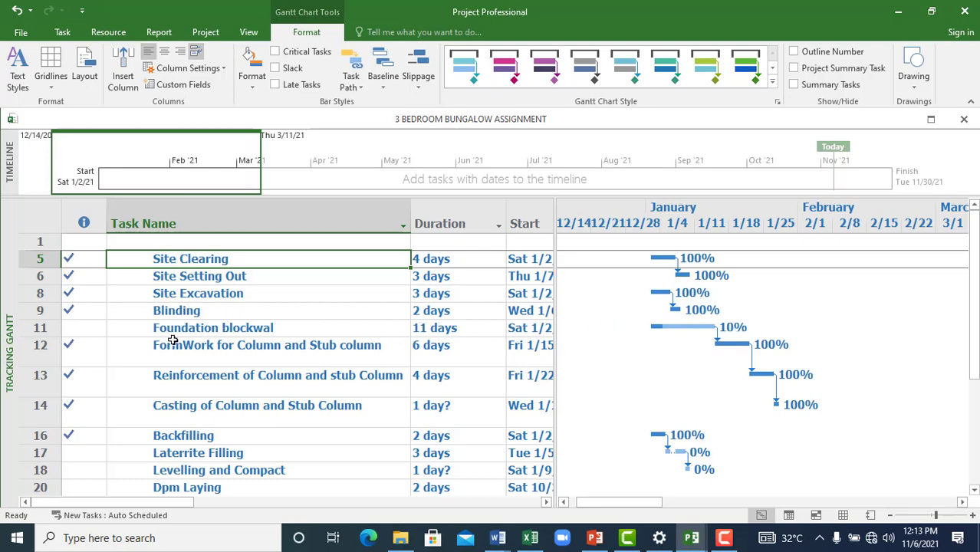
Widen the task table so that the Start column shows in full beside the Gantt chart.
click(159, 316)
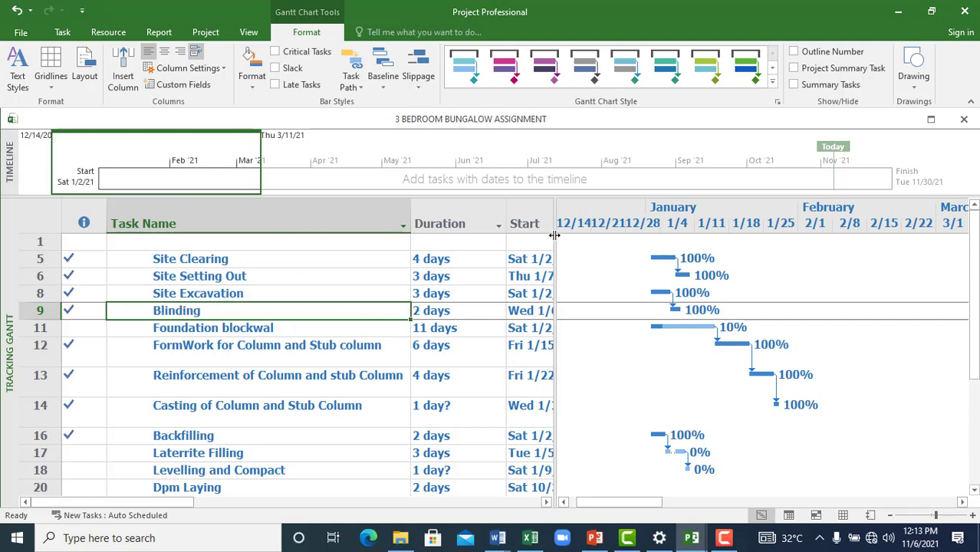
drag(554, 235, 597, 239)
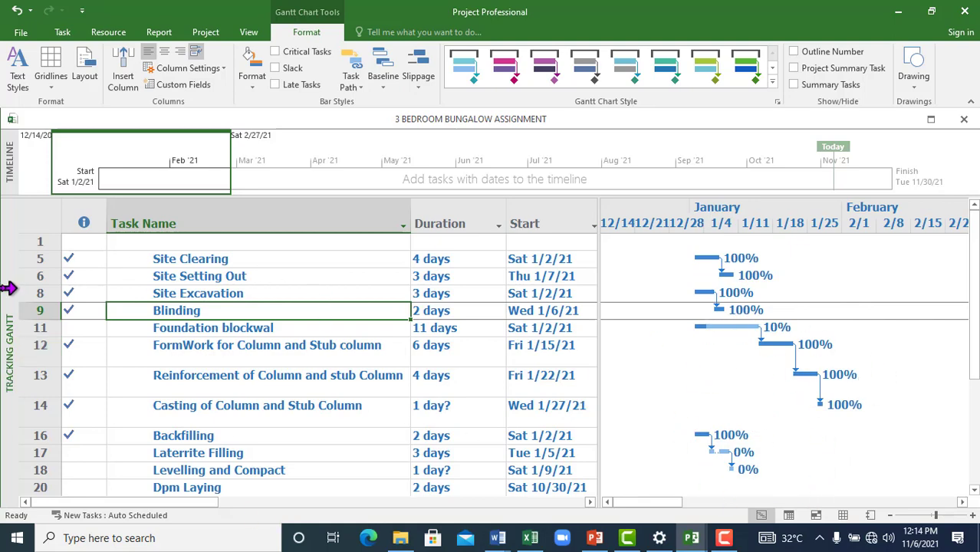
Set the Bar Rows gridlines to a solid line type and apply the change.
click(54, 79)
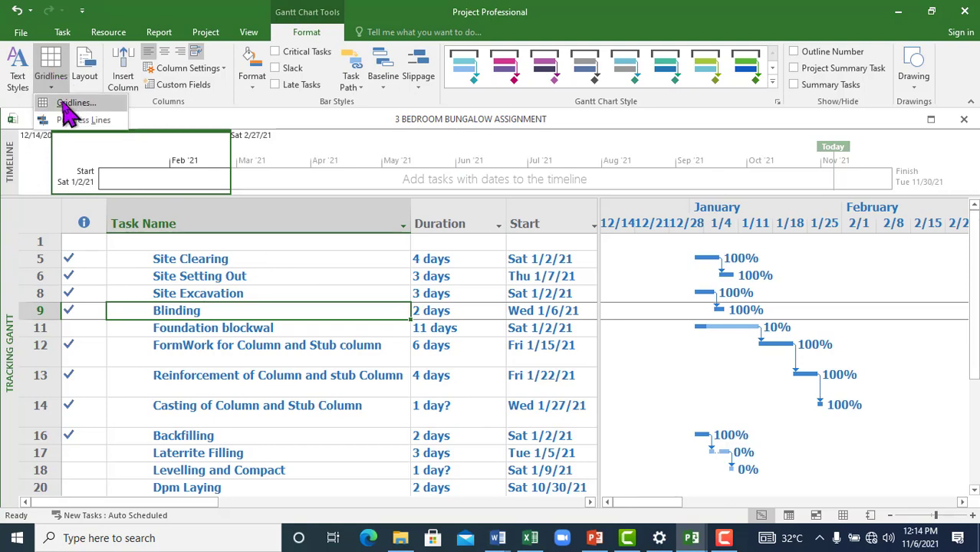
click(66, 105)
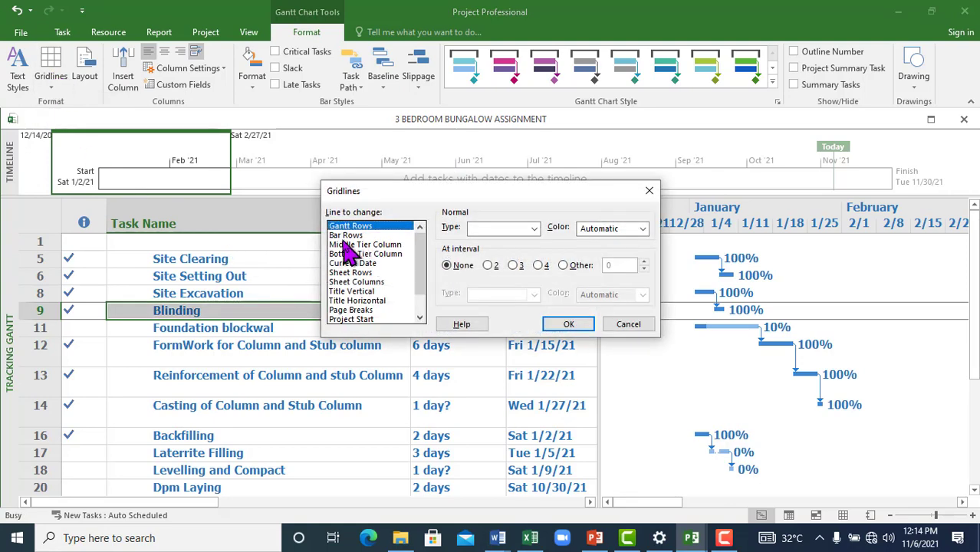
click(342, 236)
click(643, 232)
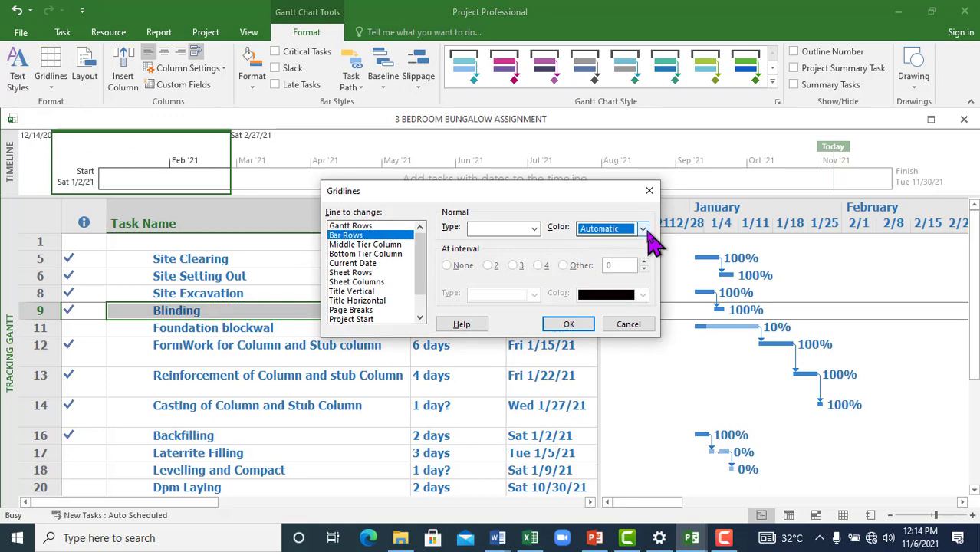
click(539, 244)
click(535, 228)
click(526, 258)
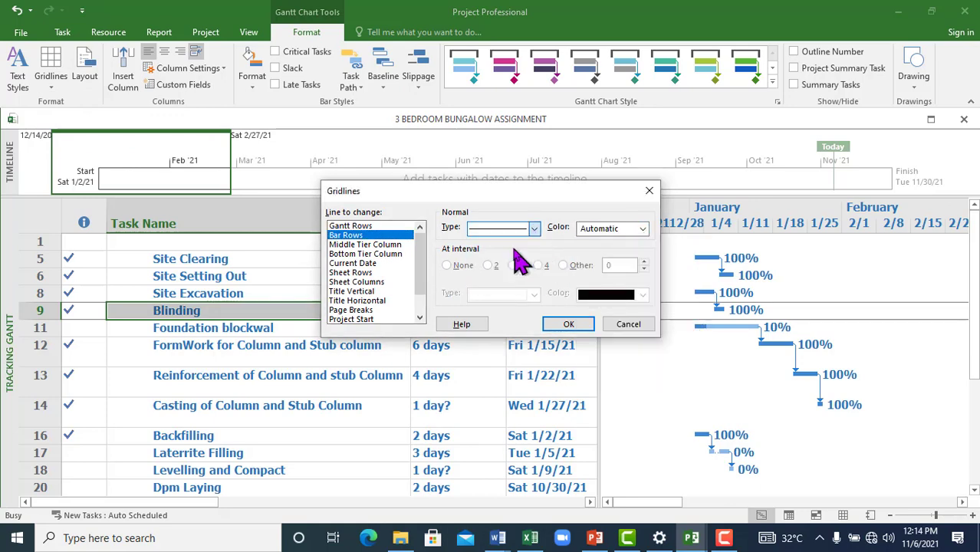
click(569, 326)
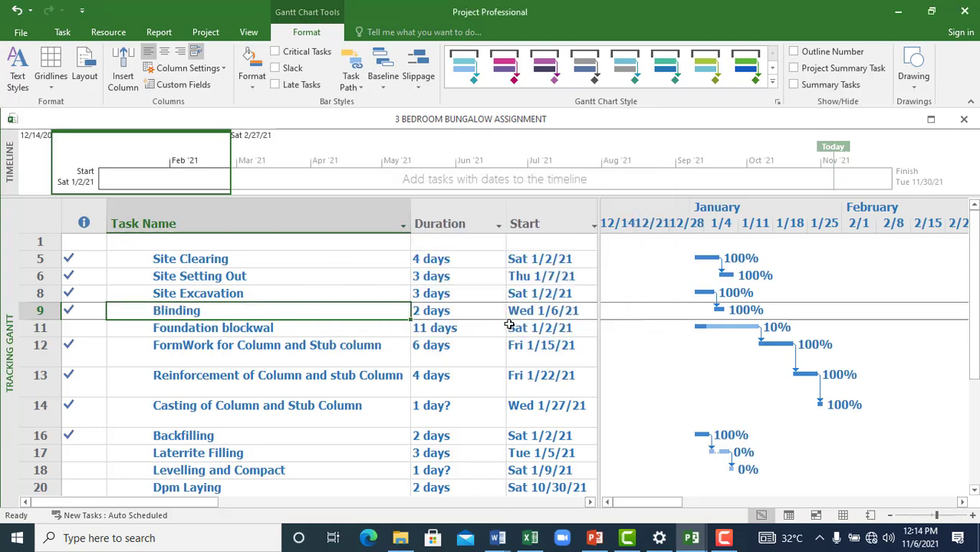
click(365, 278)
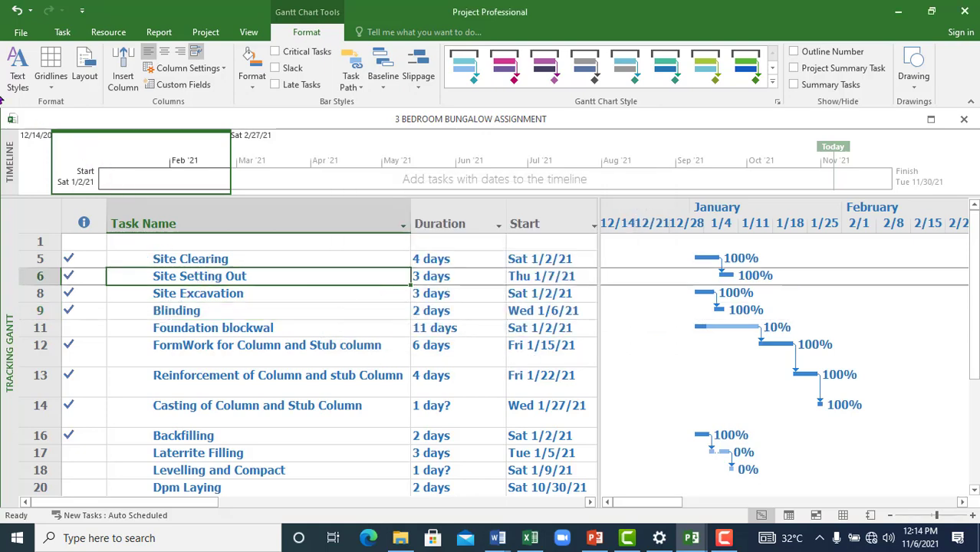
Set the color of the Bar Rows gridlines to black and apply the change.
click(60, 73)
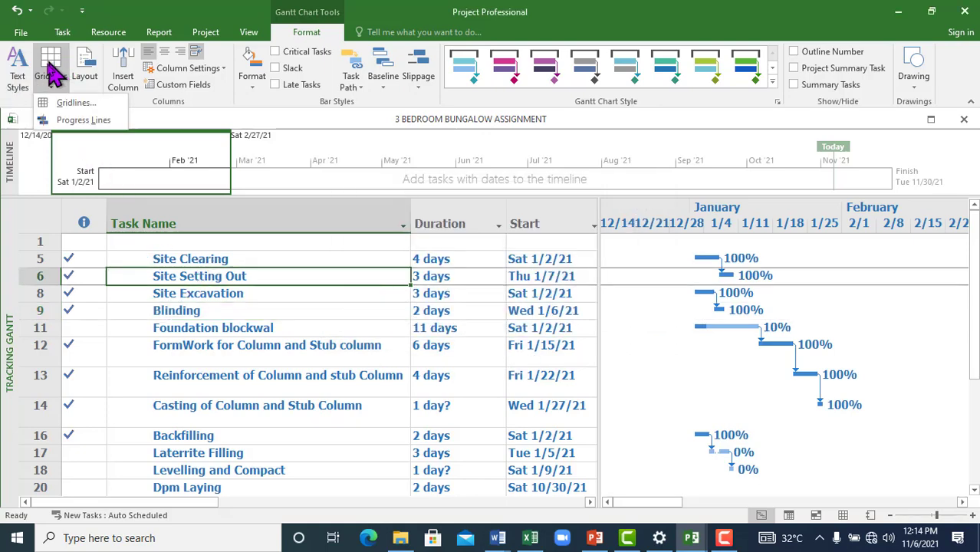
click(53, 72)
click(52, 77)
click(76, 104)
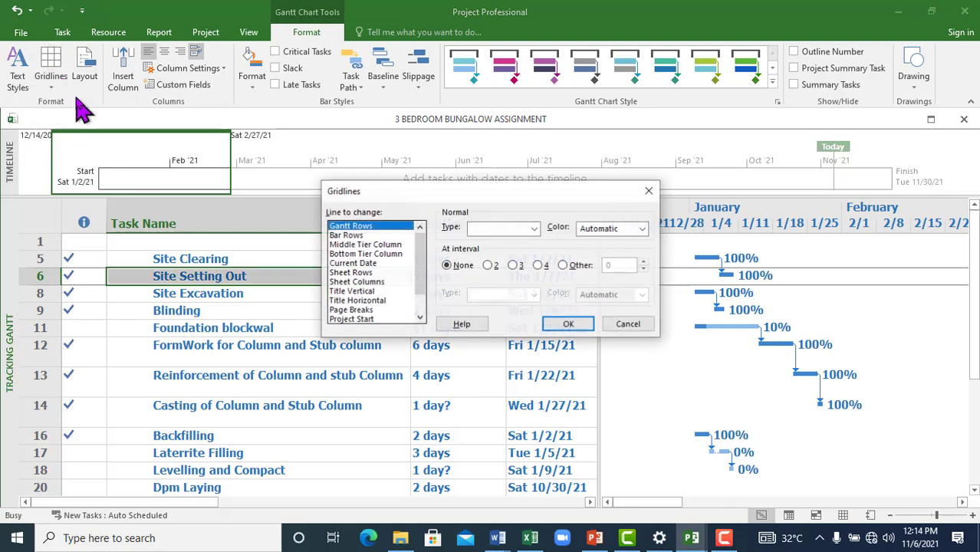
click(347, 235)
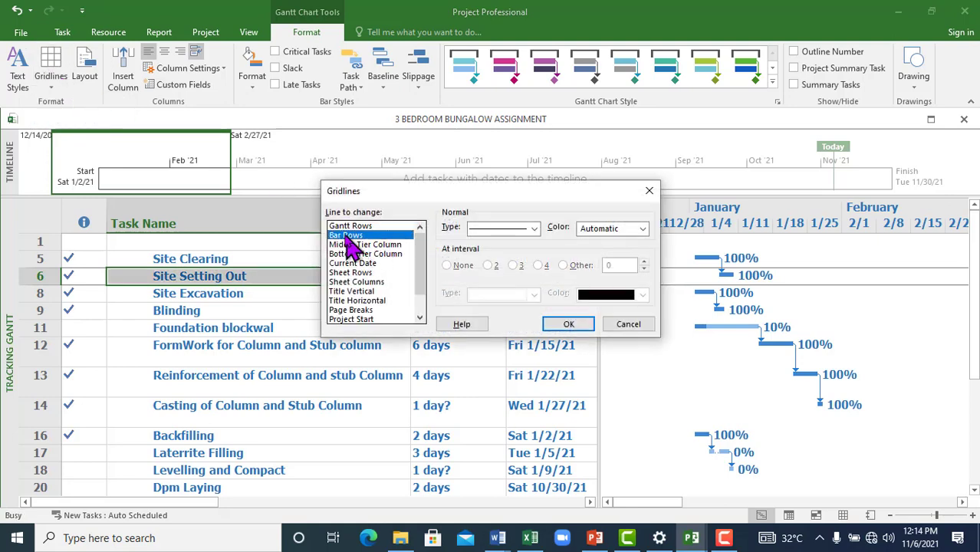
click(643, 229)
click(604, 284)
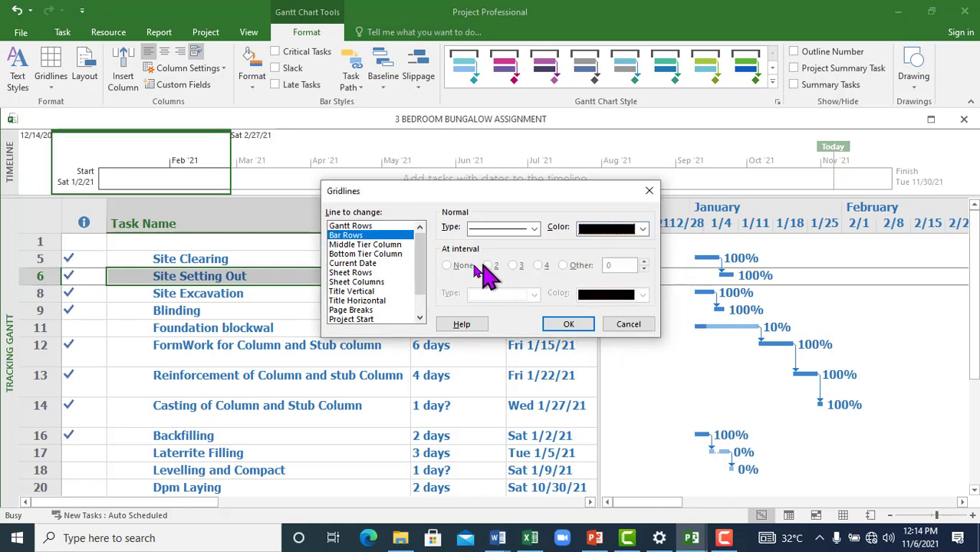
click(568, 324)
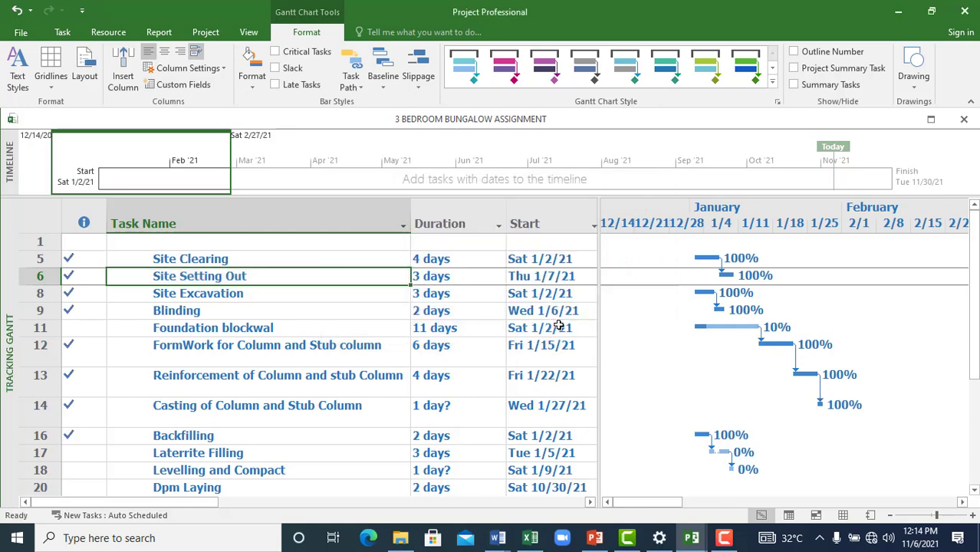
click(338, 327)
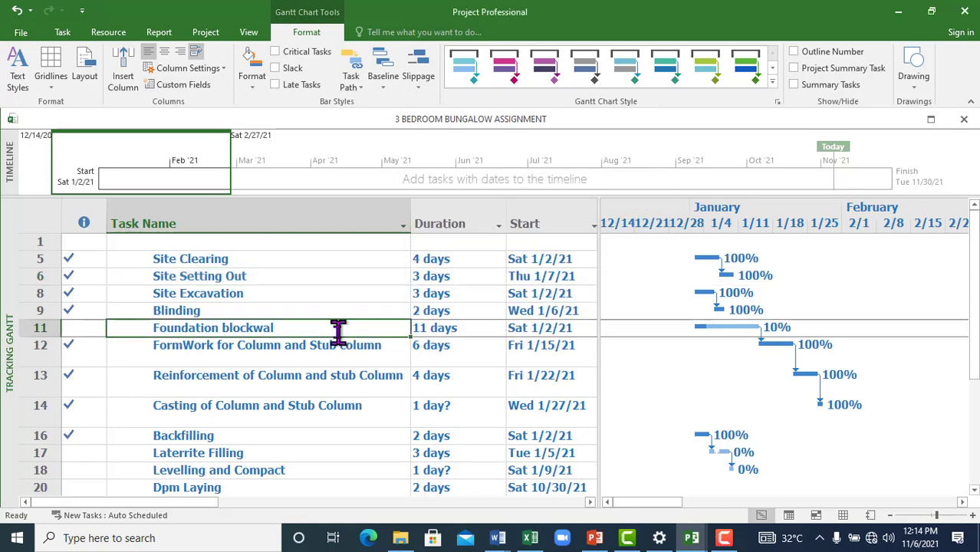
Set the color of the Sheet Rows gridlines to black and apply the change.
click(50, 82)
click(66, 107)
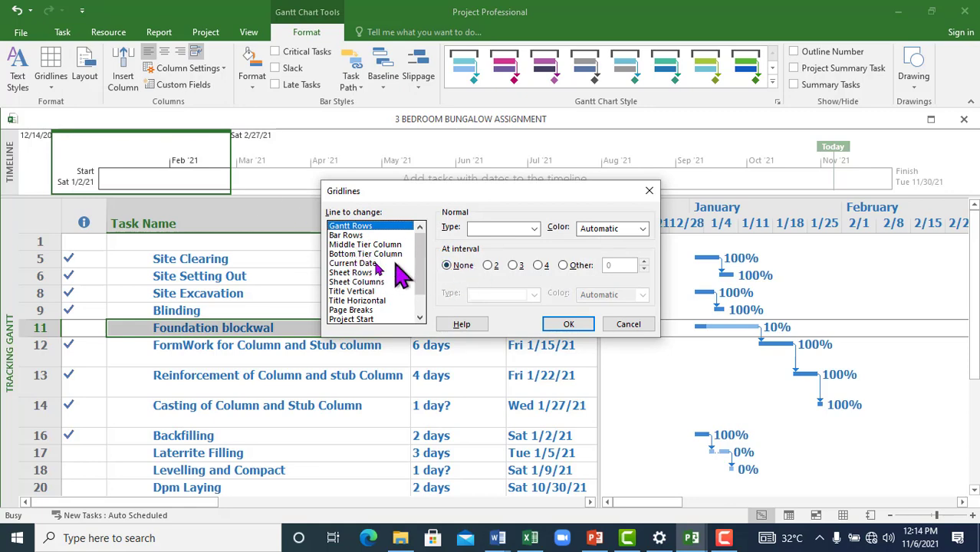
click(355, 273)
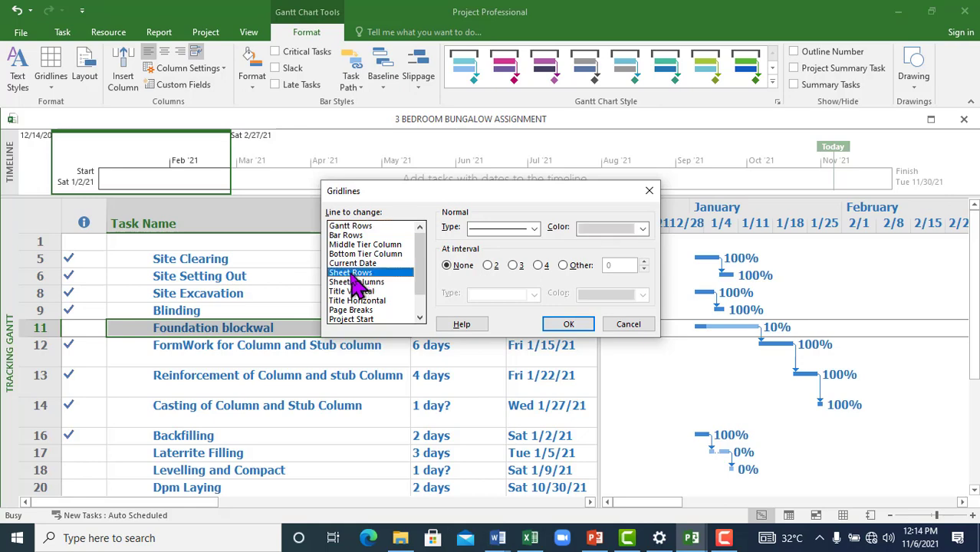
click(643, 230)
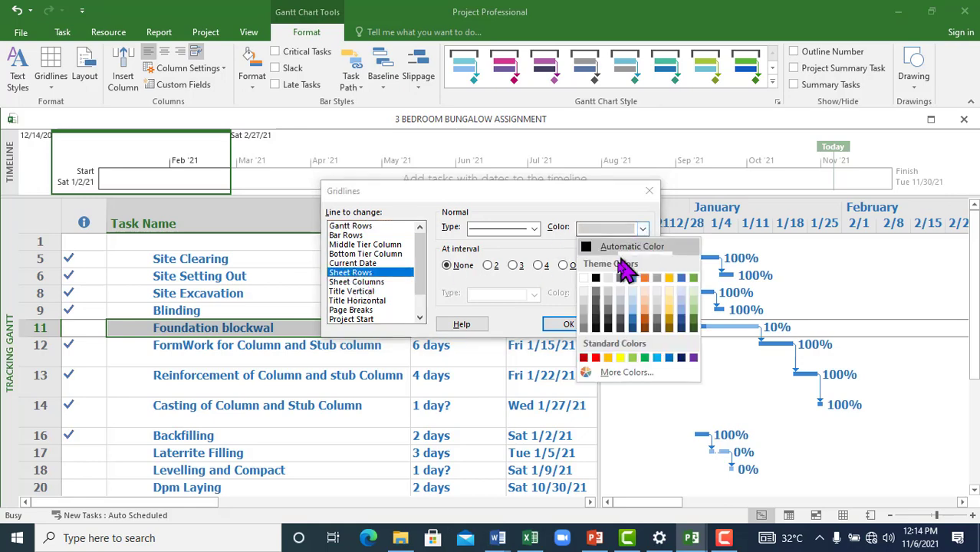
click(597, 279)
click(572, 325)
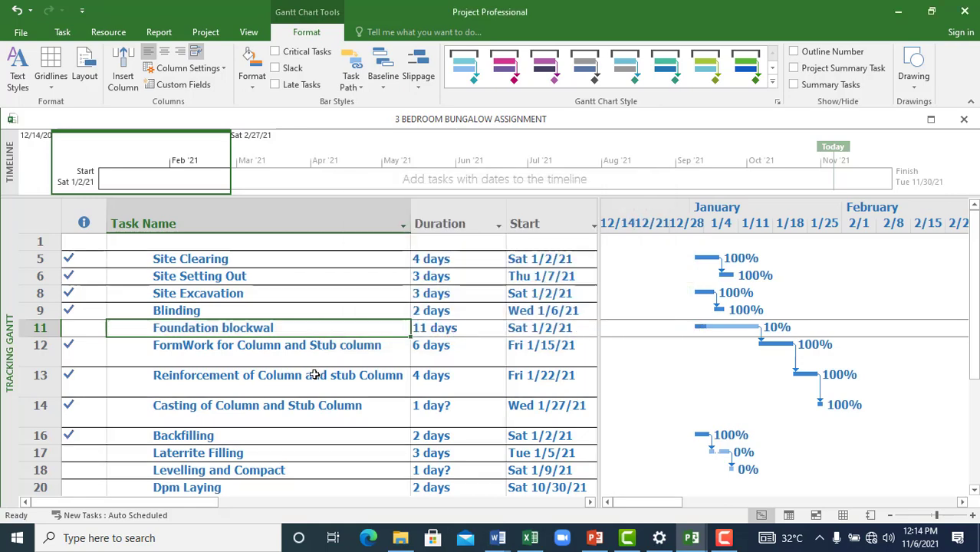
click(311, 376)
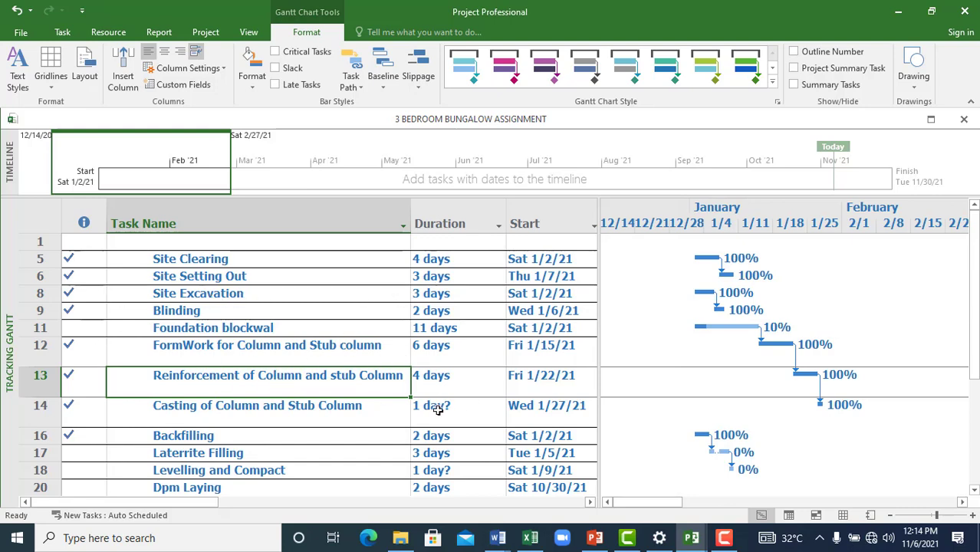
Set the color of the Title Vertical gridlines to Automatic Color and apply the change.
click(49, 85)
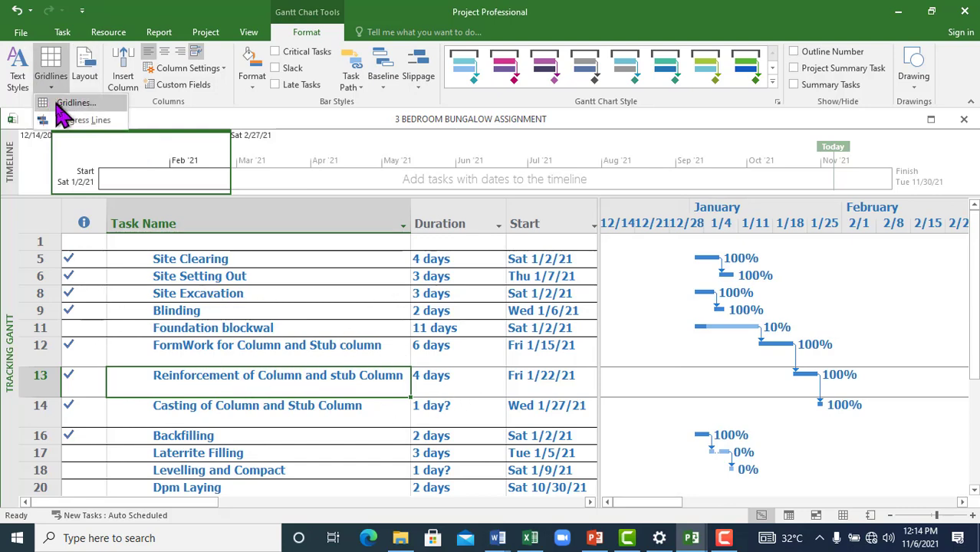
click(65, 96)
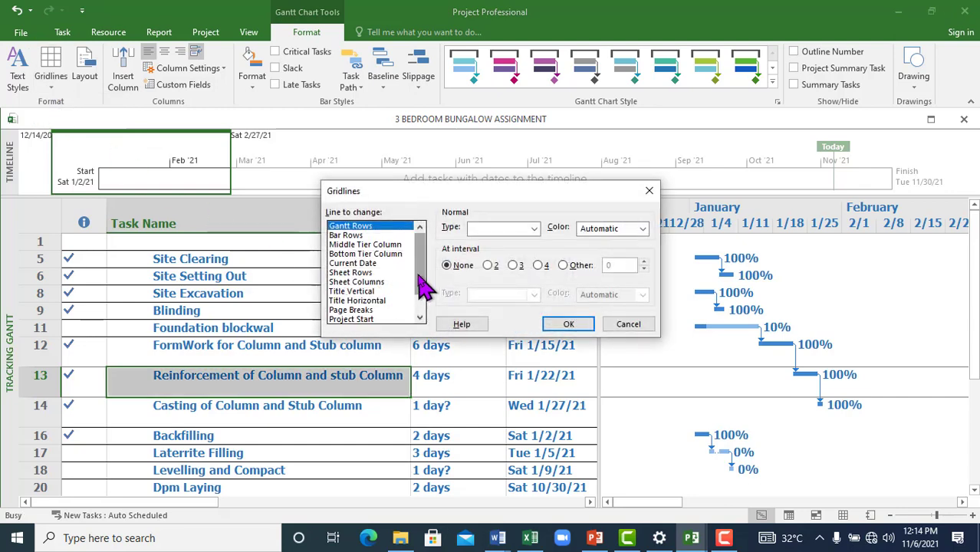
drag(421, 290, 426, 303)
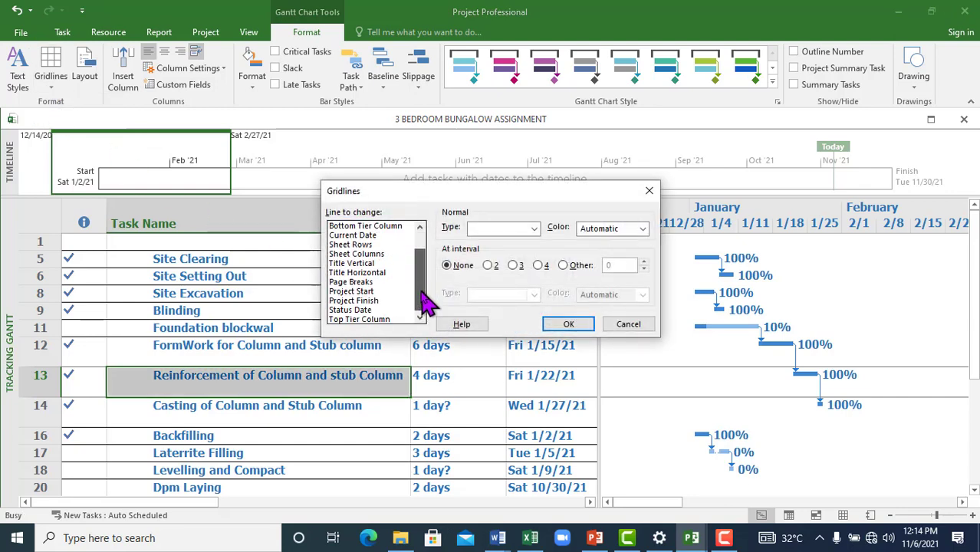
click(357, 266)
click(643, 229)
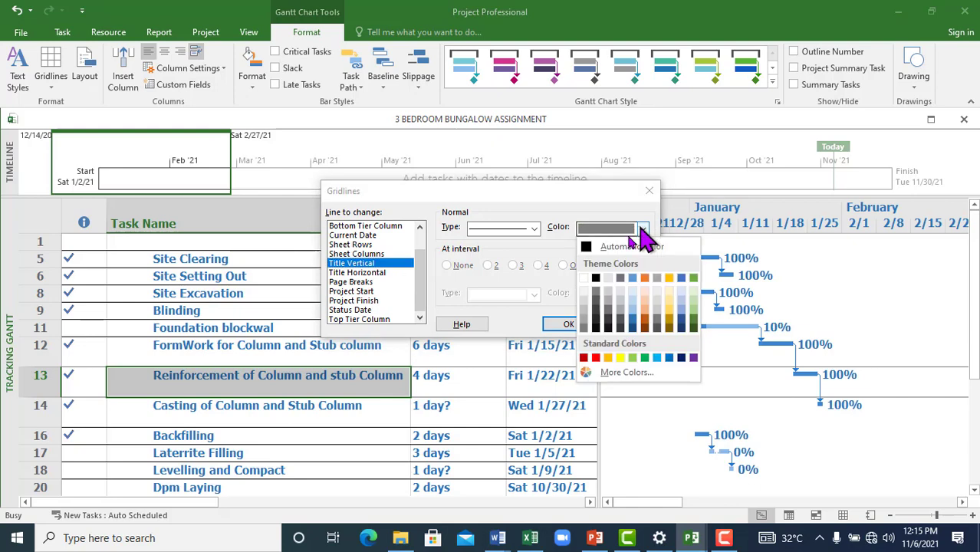
click(593, 246)
click(569, 325)
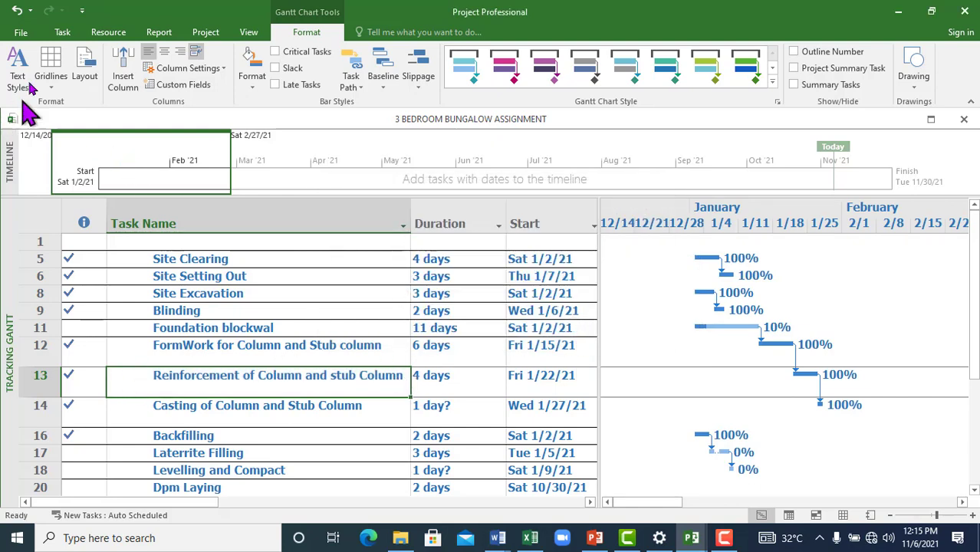
Give the Top Tier Column gridlines a solid line type with Automatic Color and apply the change.
click(51, 86)
click(73, 106)
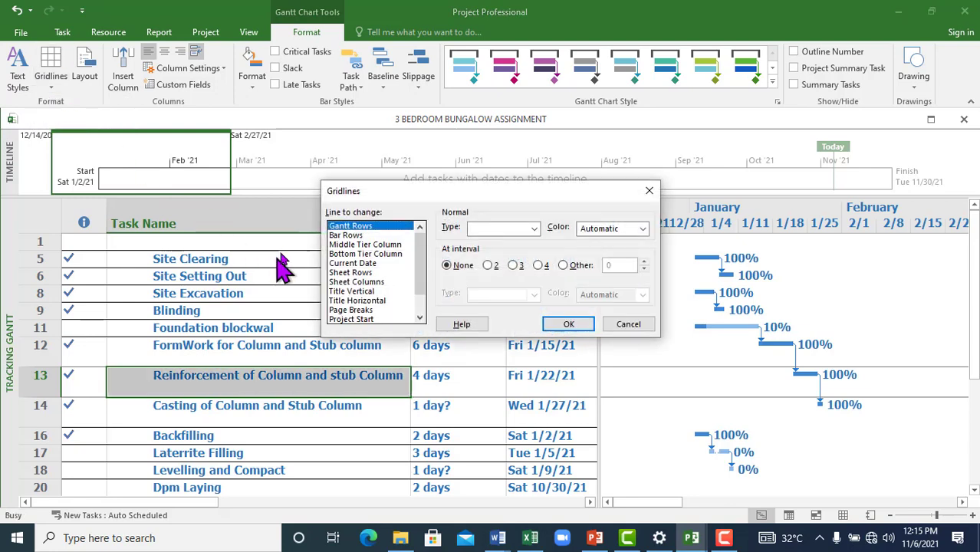
scroll(410, 303, down, 1)
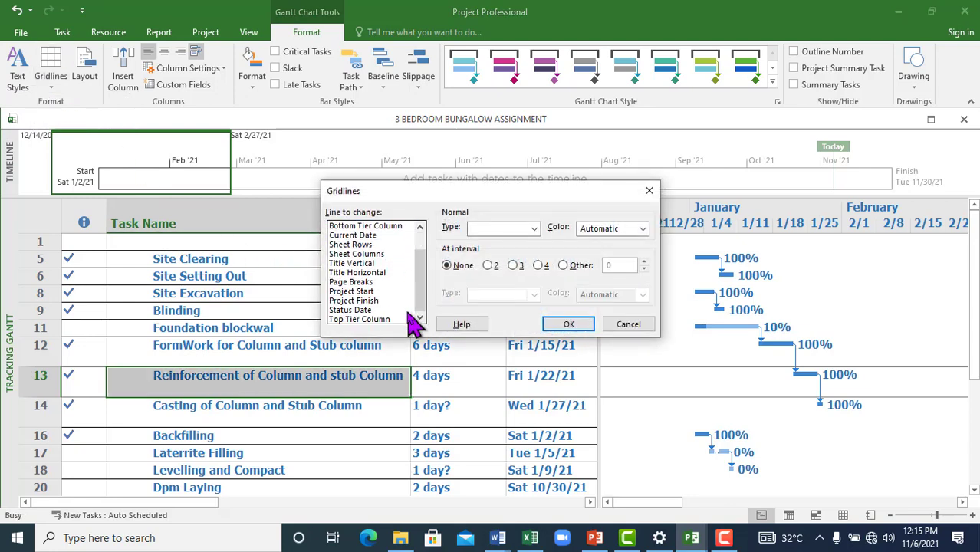
click(371, 320)
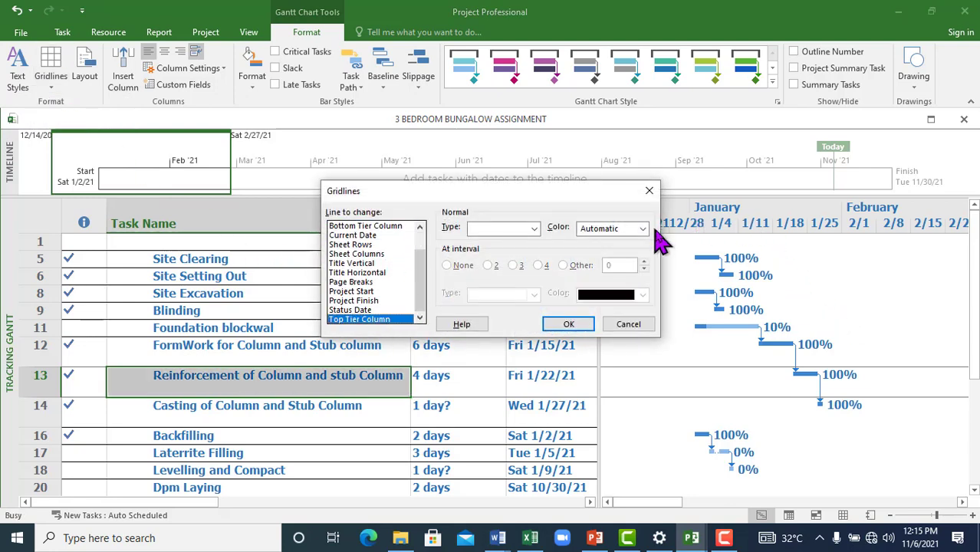
click(529, 228)
click(518, 257)
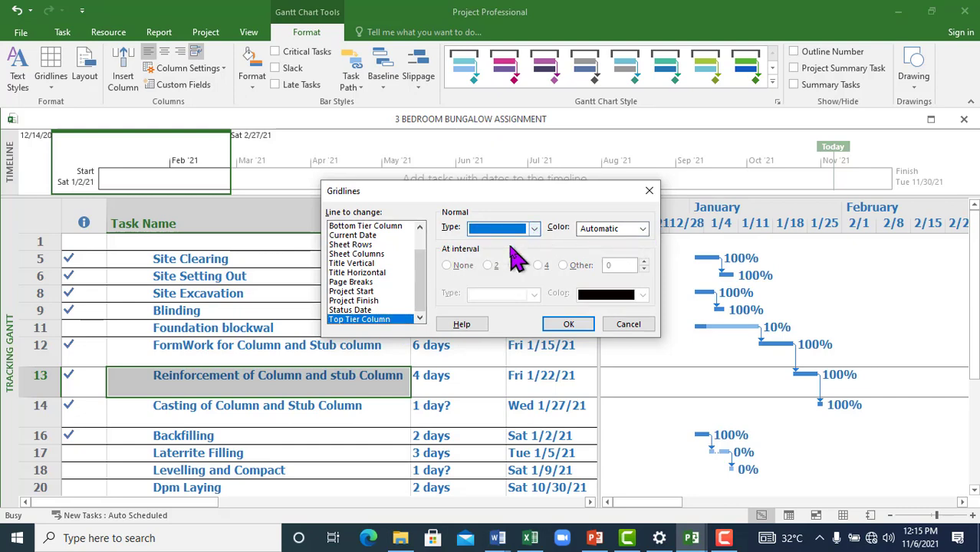
click(534, 231)
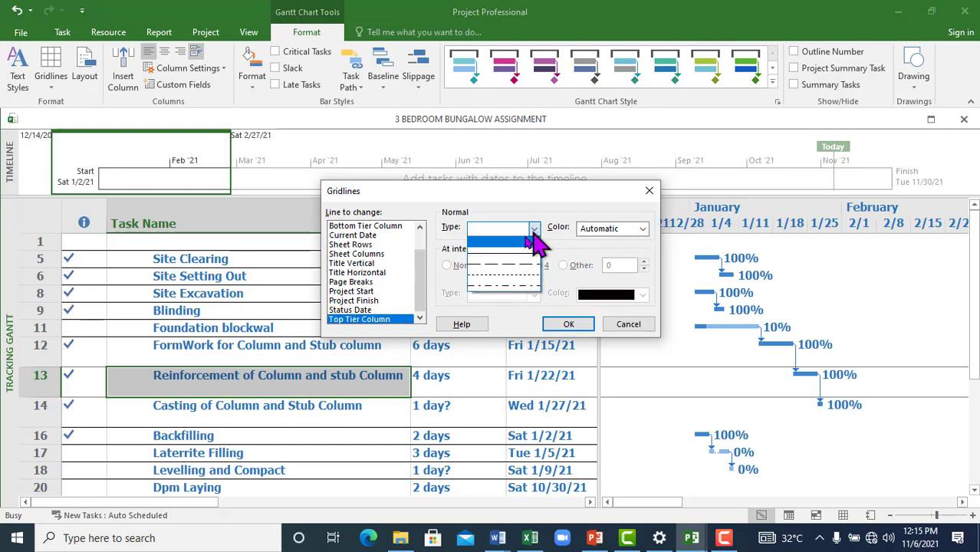
click(521, 254)
click(644, 231)
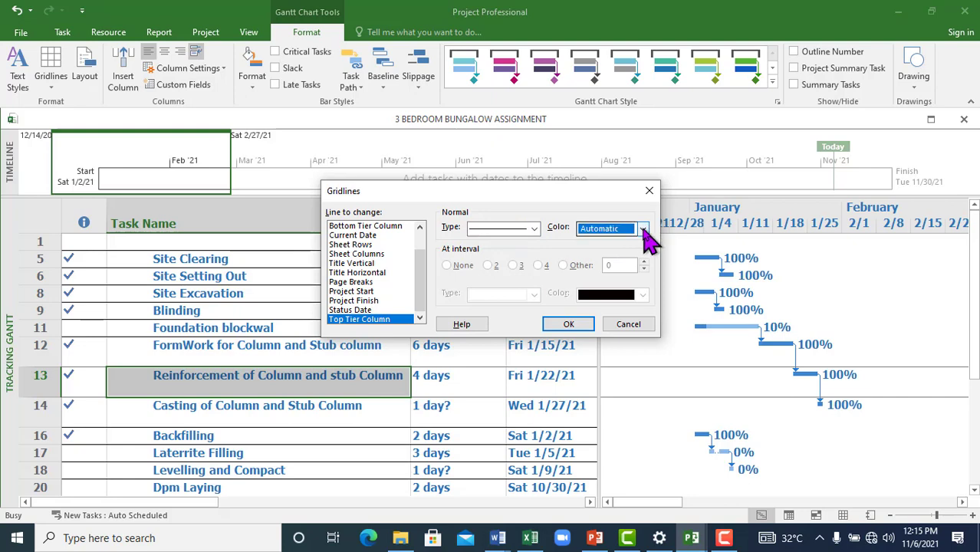
click(644, 232)
click(614, 247)
click(568, 324)
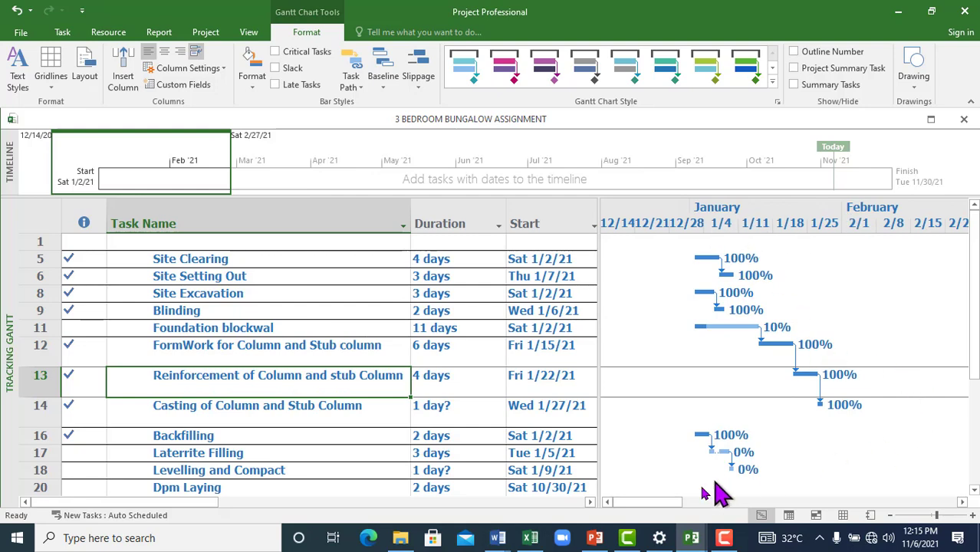
Set the color of the Sheet Columns gridlines to black, keeping their solid line type.
drag(672, 502, 735, 502)
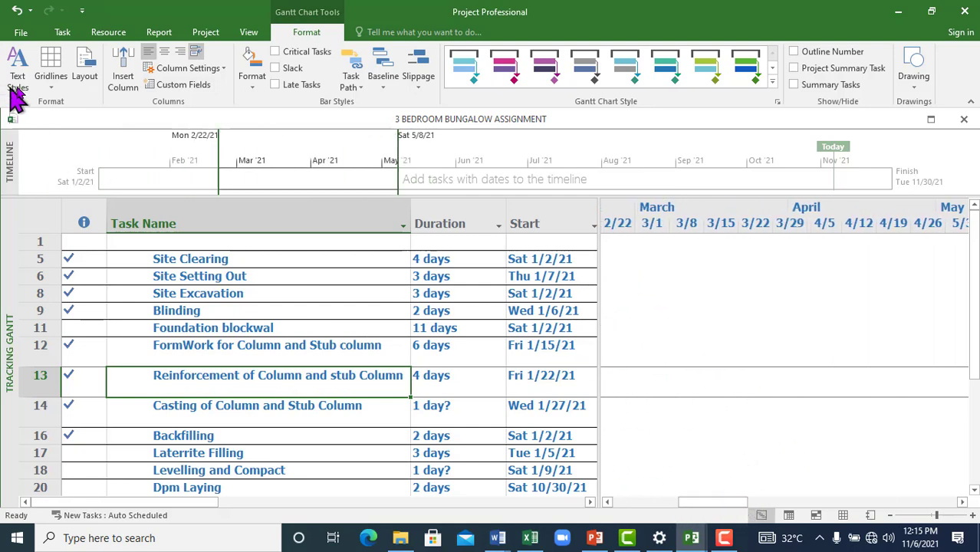
click(53, 80)
click(77, 105)
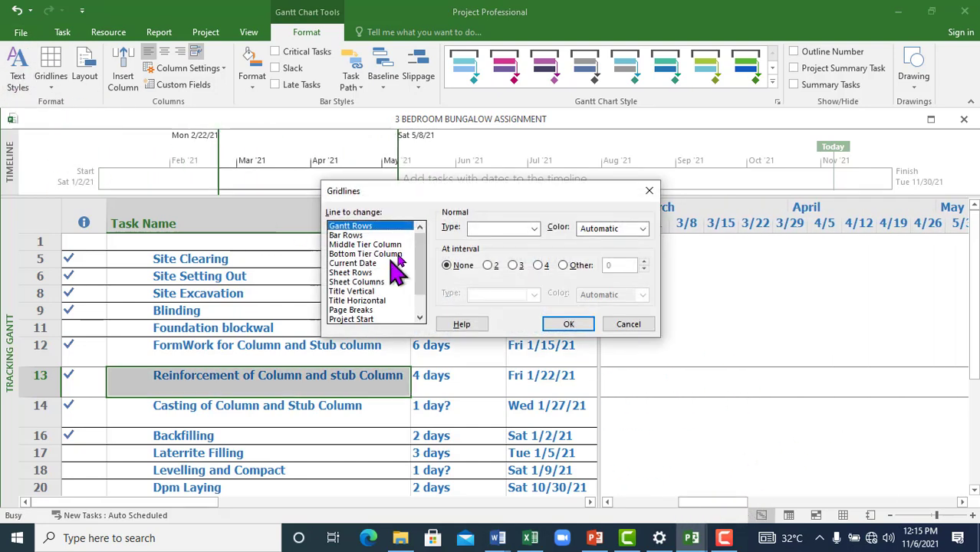
click(366, 282)
click(643, 228)
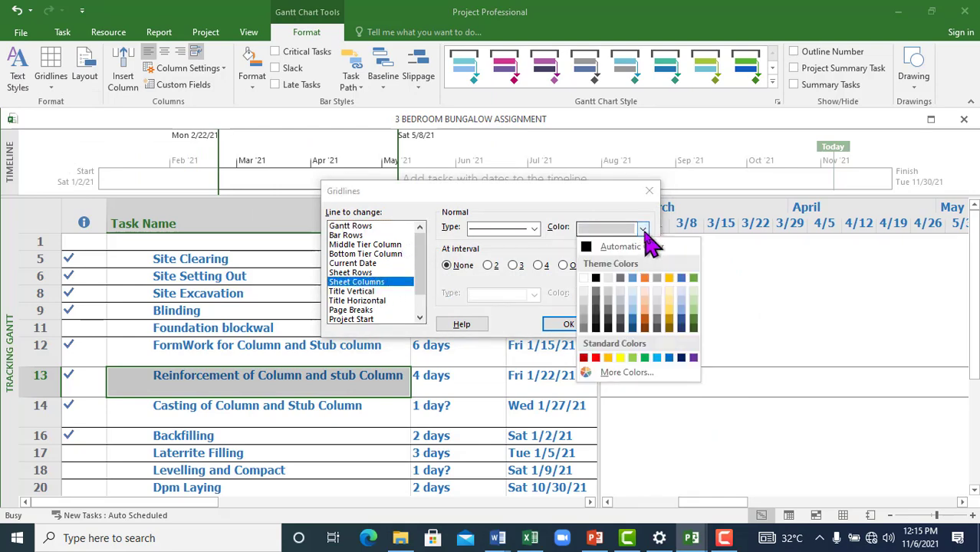
click(565, 325)
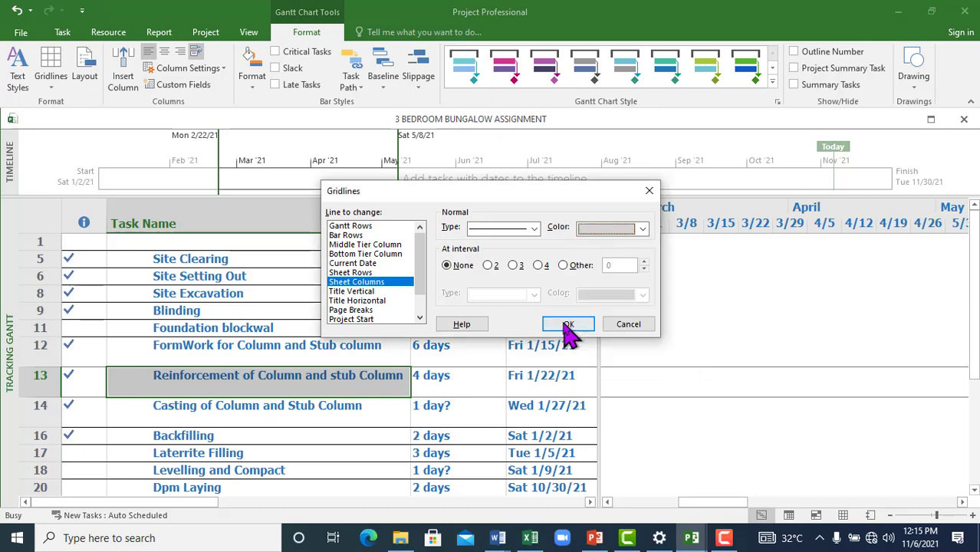
click(642, 229)
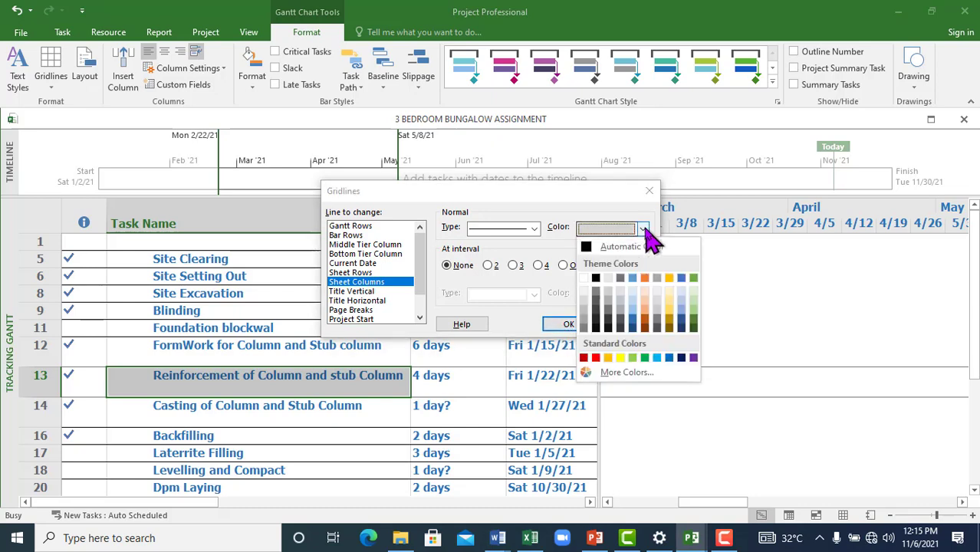
click(606, 287)
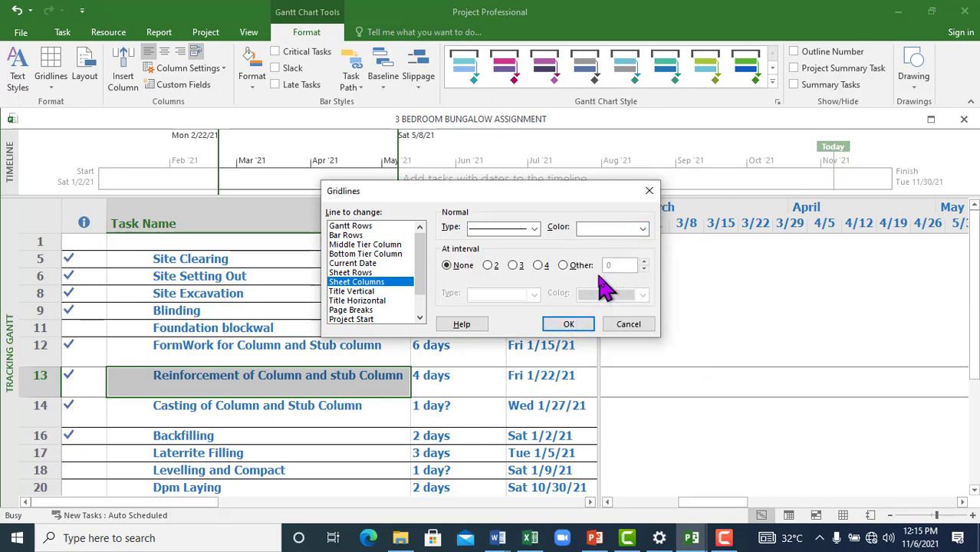
click(534, 229)
click(537, 230)
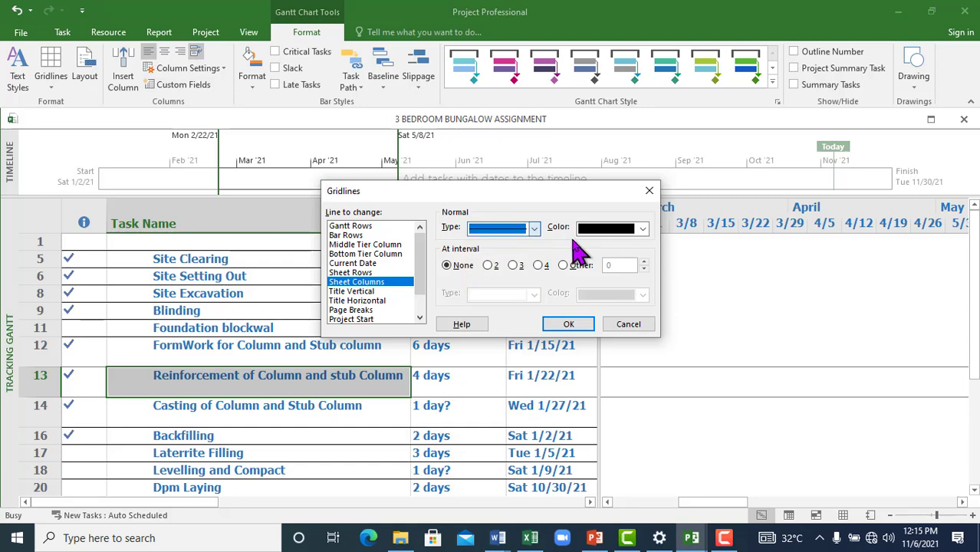
Set the Sheet Columns gridlines' interval to 2, choose an interval line color, and apply the changes.
click(487, 266)
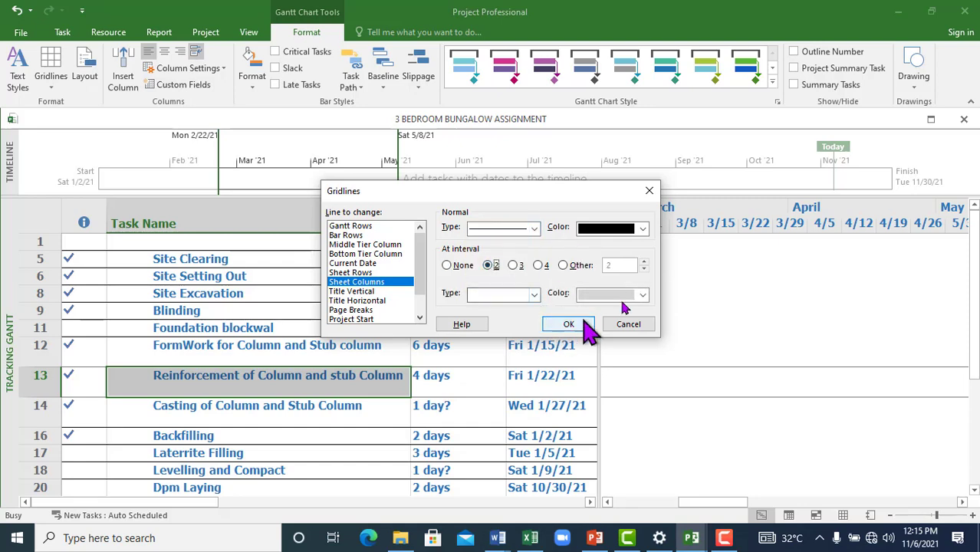
click(644, 297)
click(599, 347)
click(569, 324)
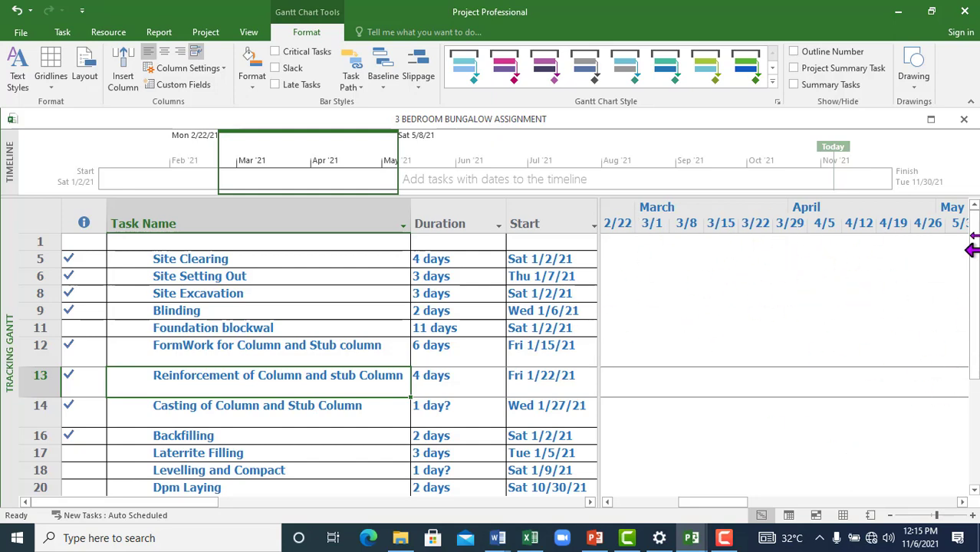
Give the Bottom Tier Column gridlines a solid line type in black and apply the change.
click(50, 81)
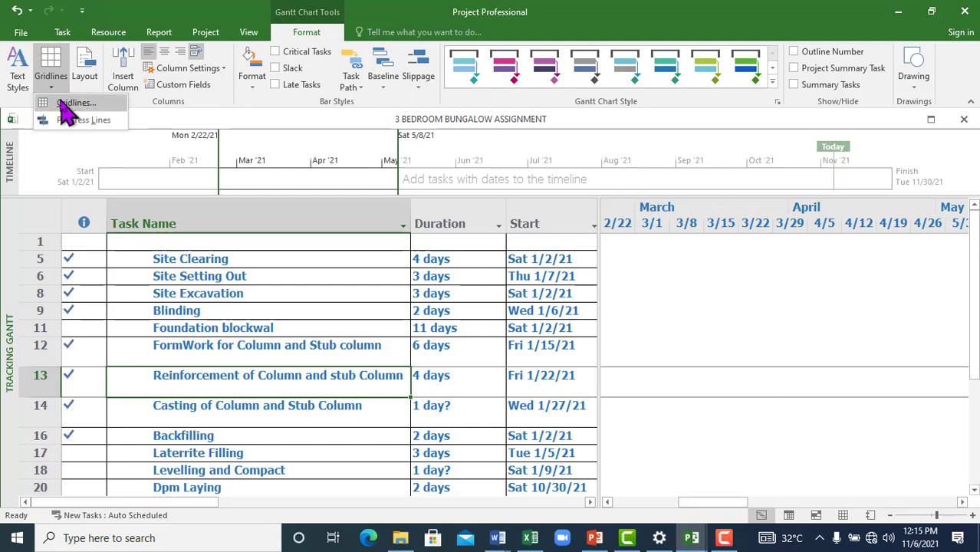
click(63, 101)
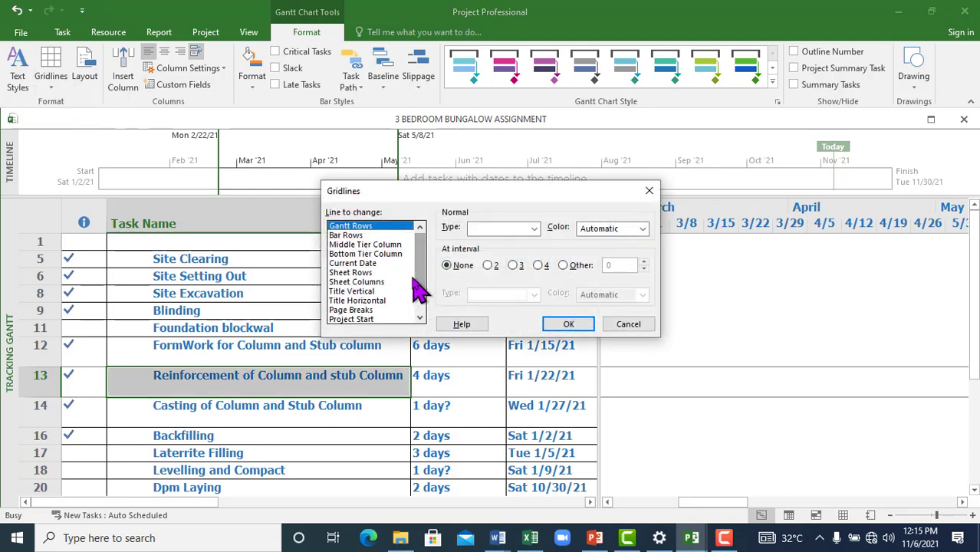
drag(417, 285, 420, 303)
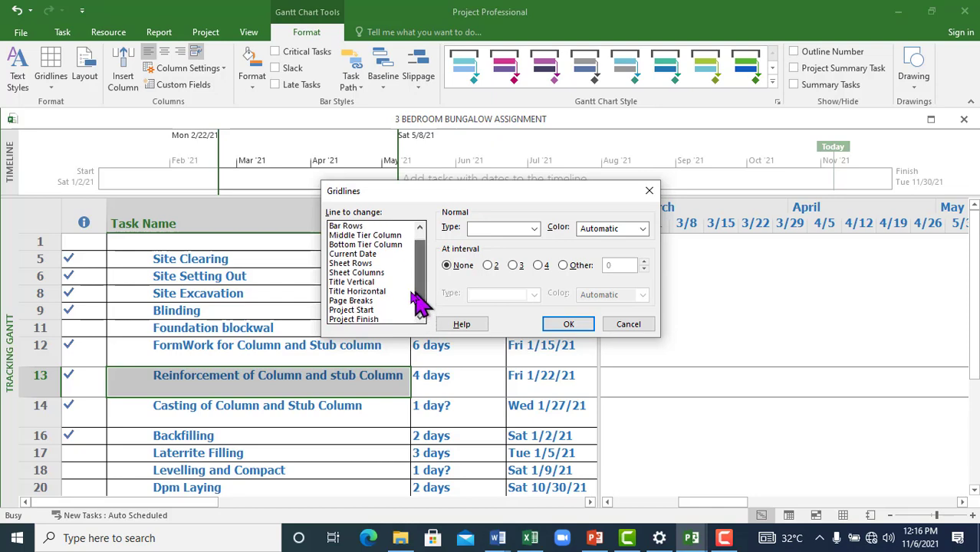
click(364, 246)
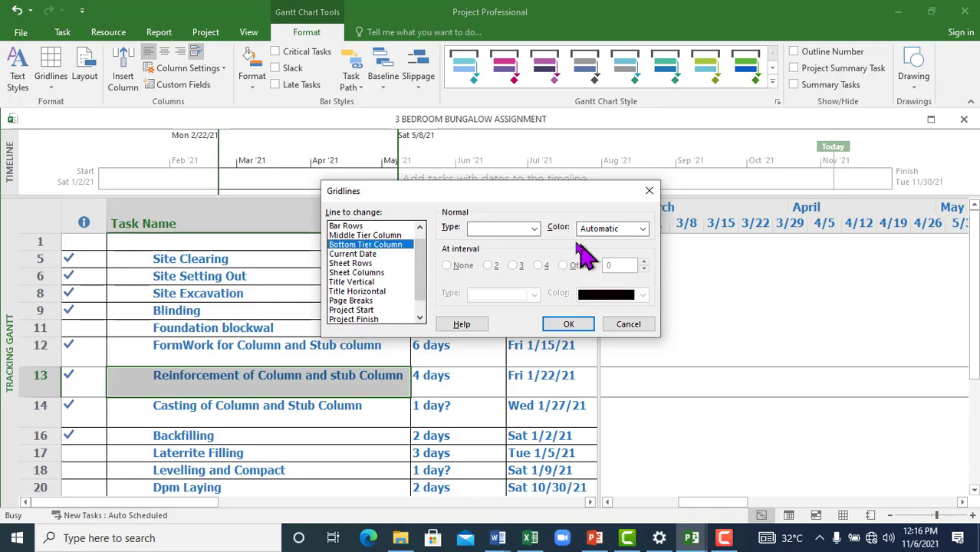
click(535, 229)
click(506, 255)
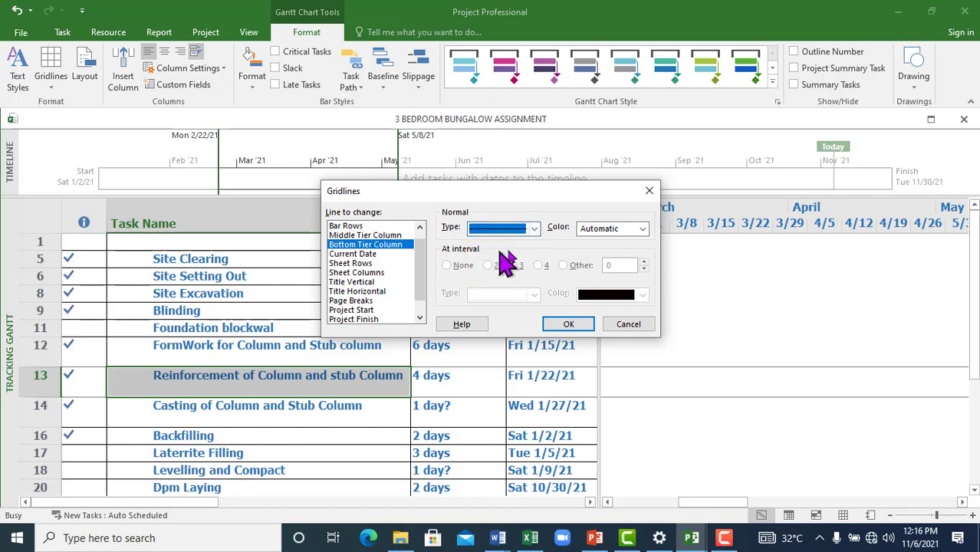
click(639, 230)
click(595, 278)
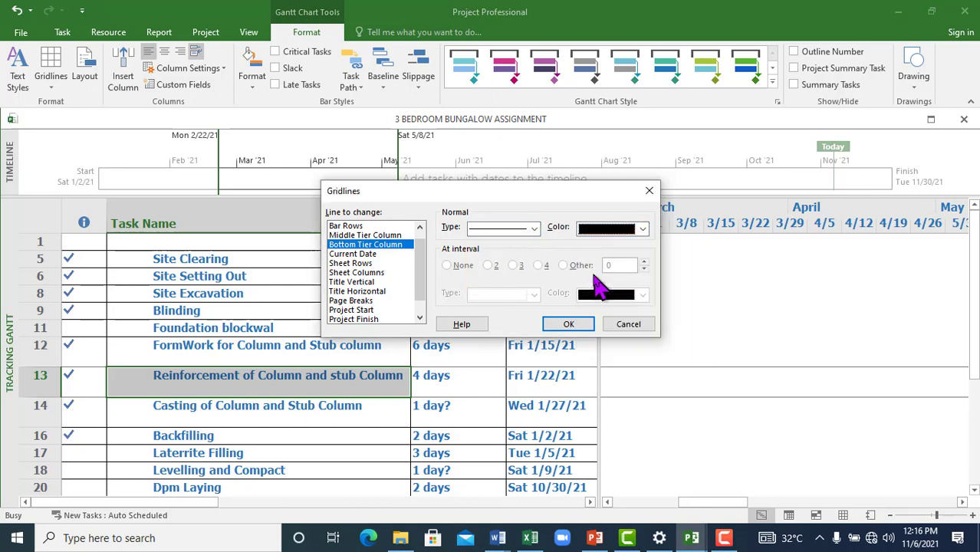
click(568, 326)
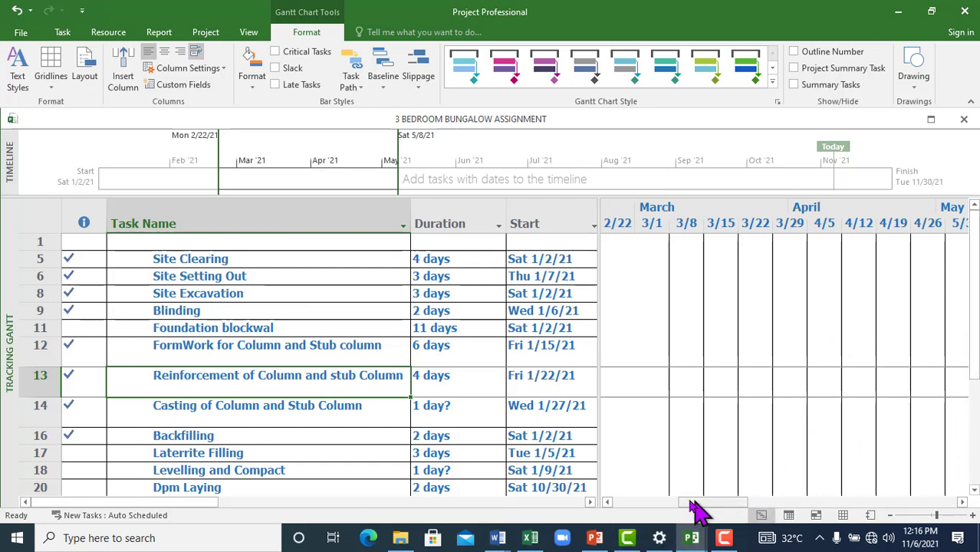
Zoom the Gantt chart's timescale in to individual days and show the weeks starting January 11 and January 18, 2021.
drag(691, 503, 616, 503)
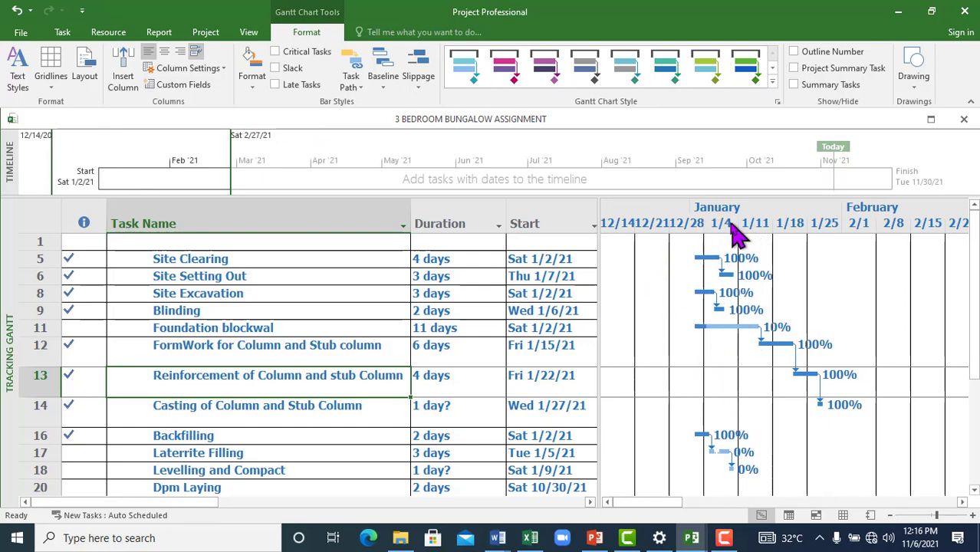
click(955, 515)
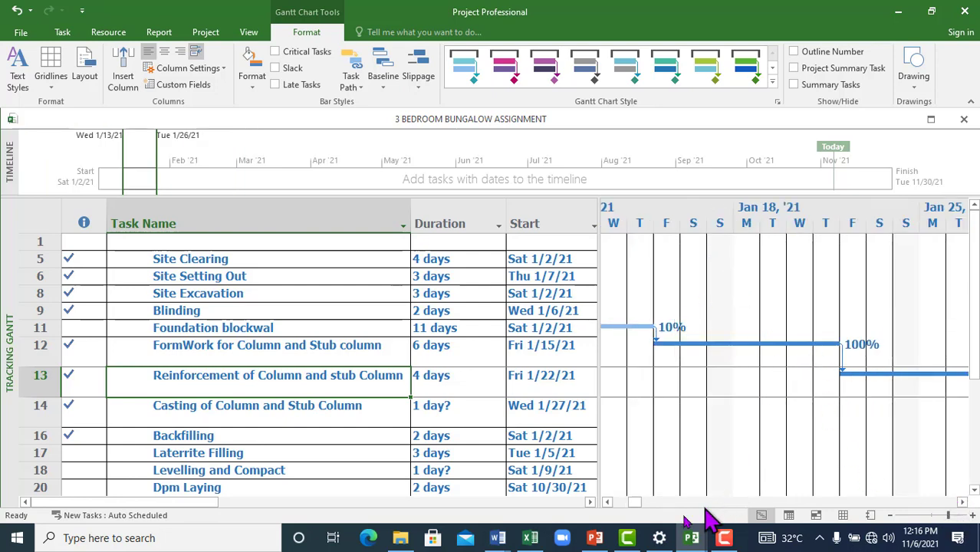
click(609, 503)
click(608, 503)
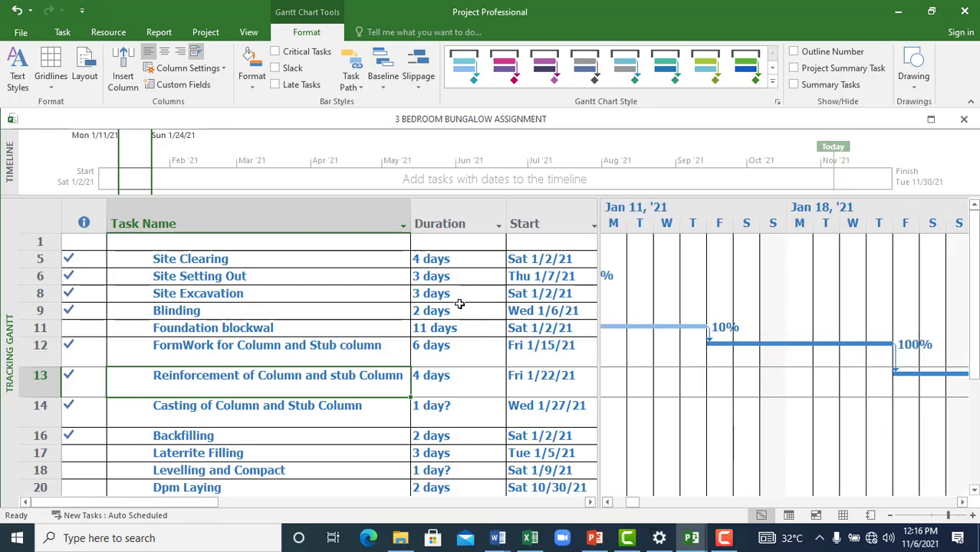
Set the Gantt Rows gridlines' color to black with an interval of 2, and apply the changes.
click(49, 76)
click(61, 120)
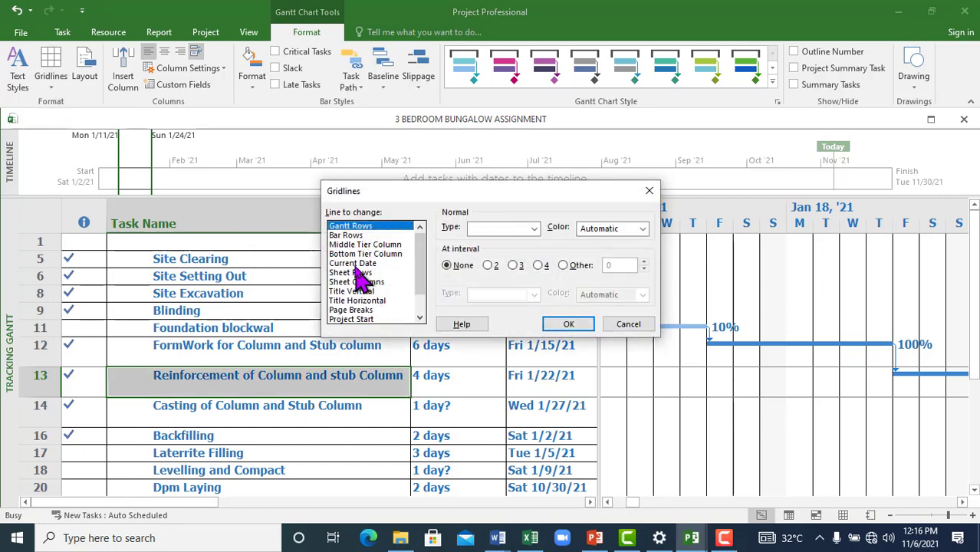
scroll(420, 280, down, 1)
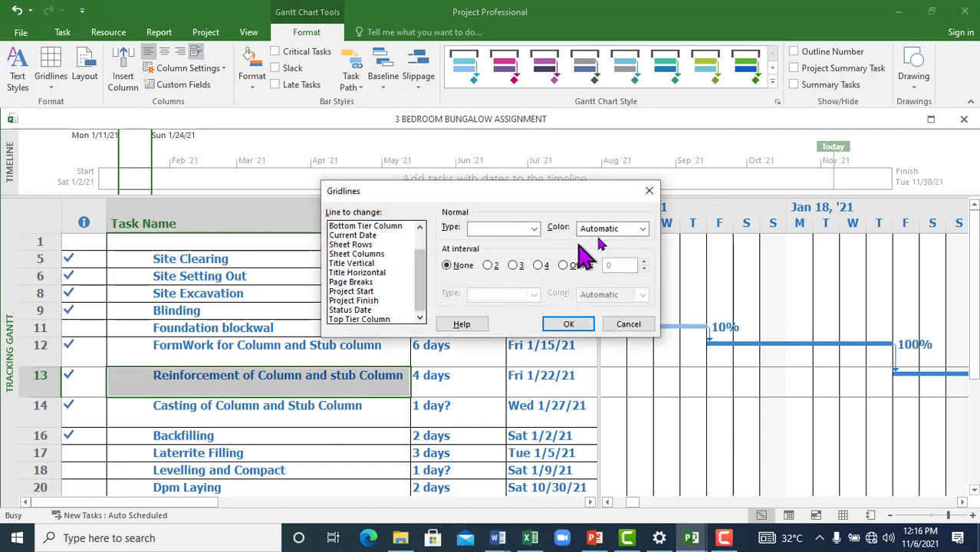
click(535, 230)
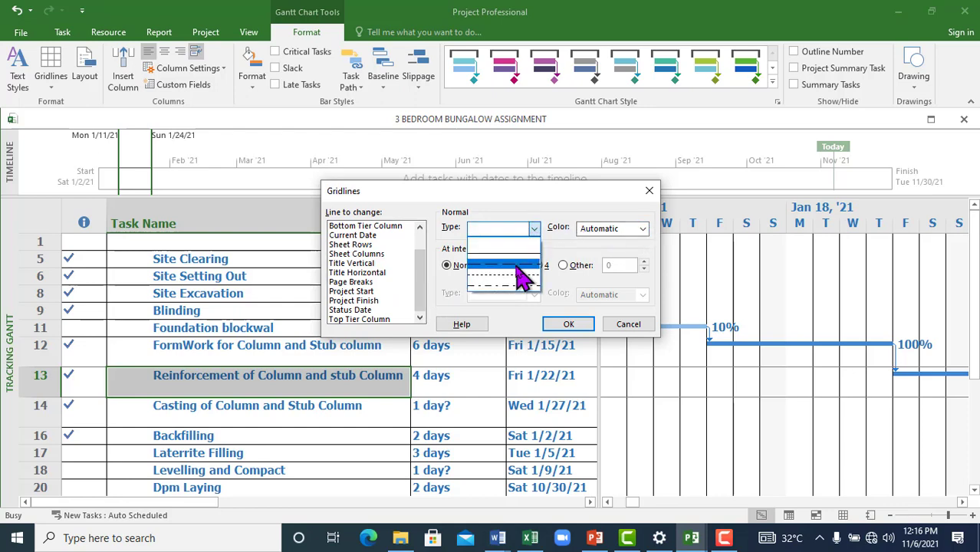
click(643, 230)
click(643, 231)
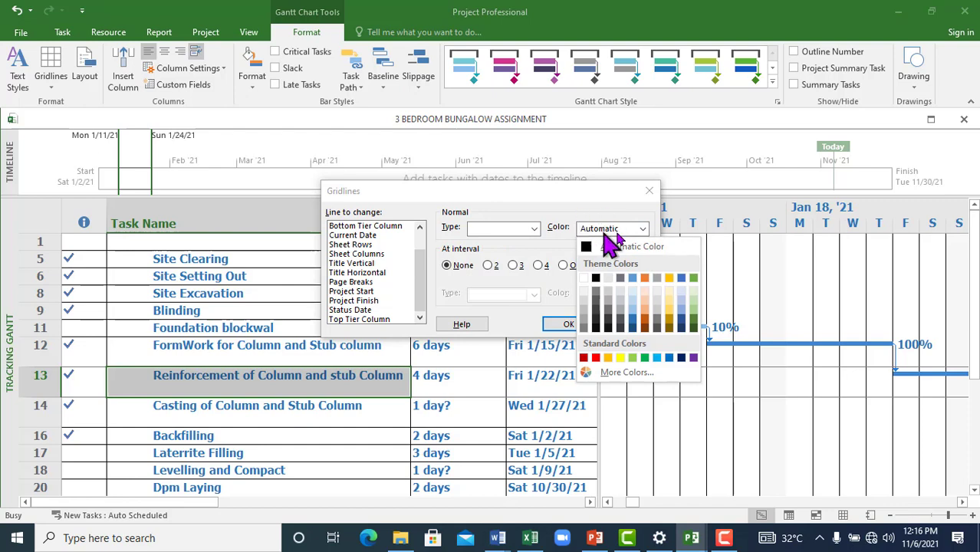
click(597, 278)
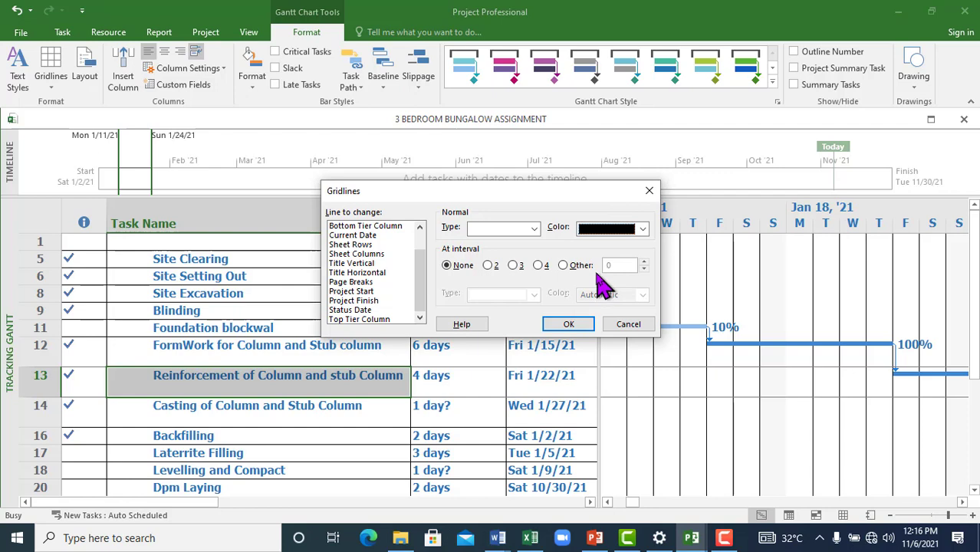
click(491, 266)
click(568, 325)
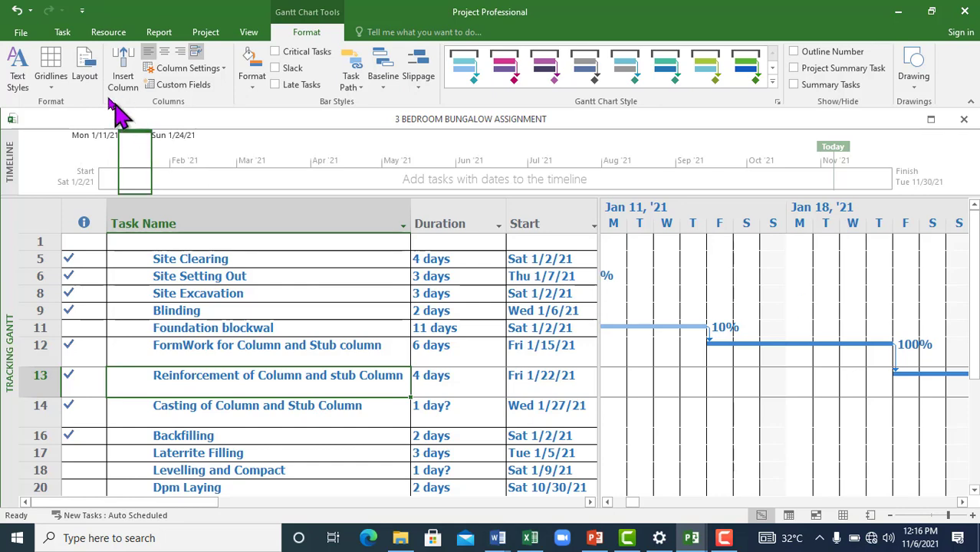
Set the Gantt layout's bar date format to Wed 28, turn on always rolling up Gantt bars, and apply.
click(86, 74)
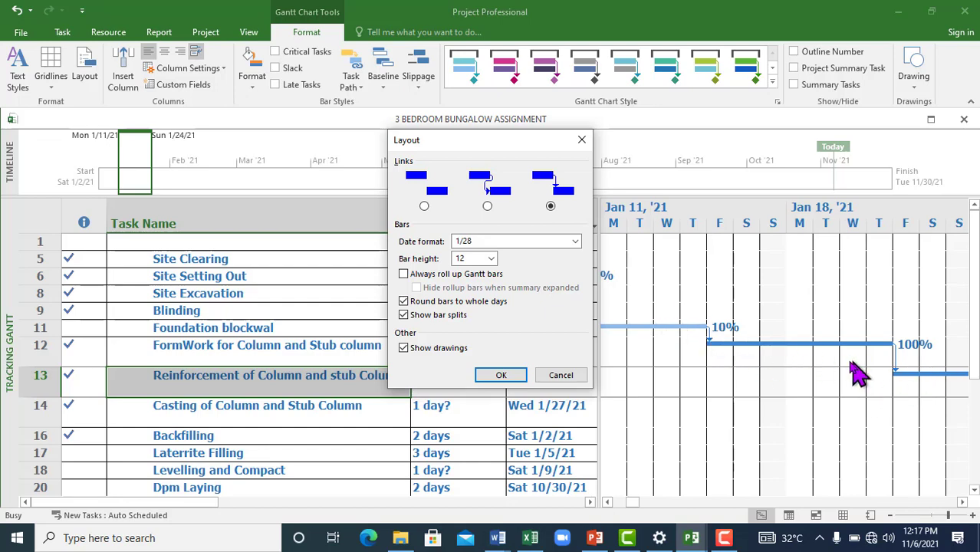
click(576, 243)
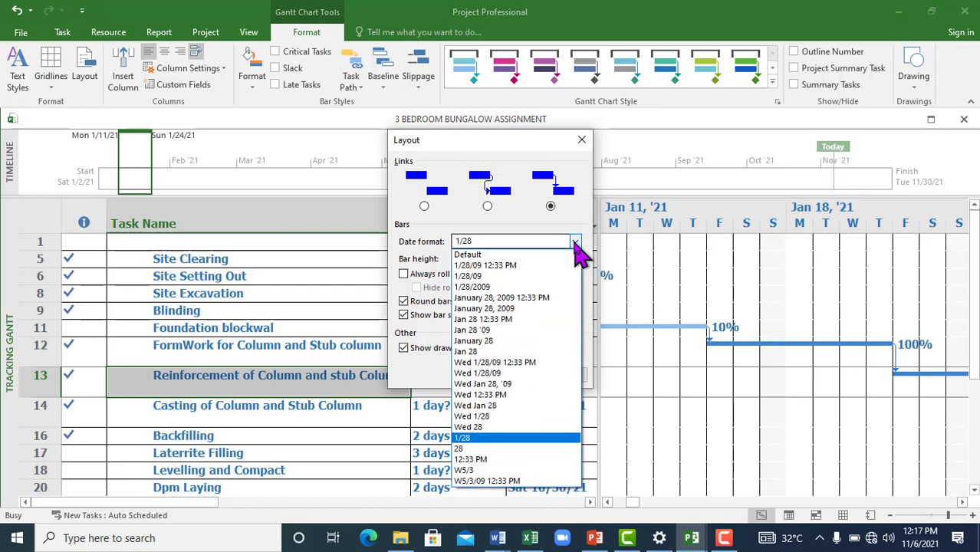
click(509, 428)
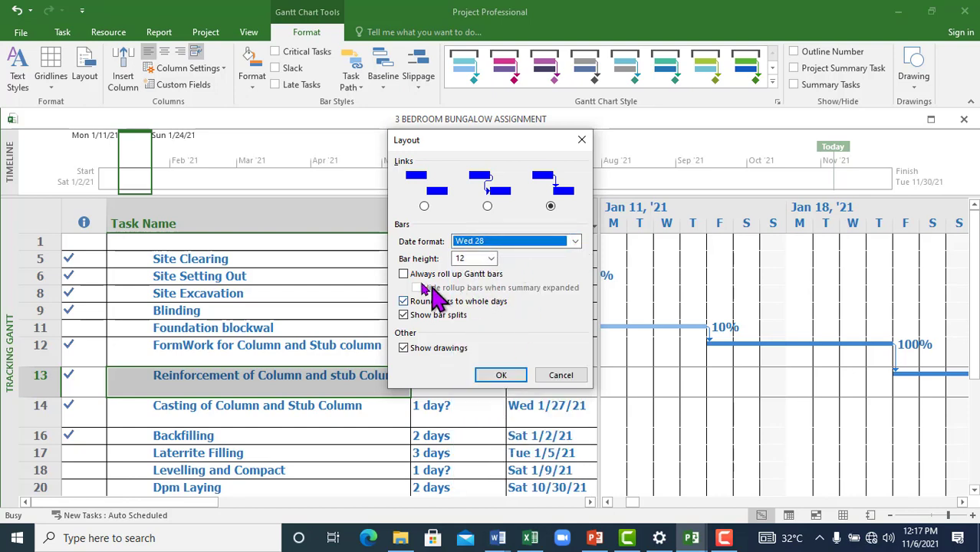
click(403, 275)
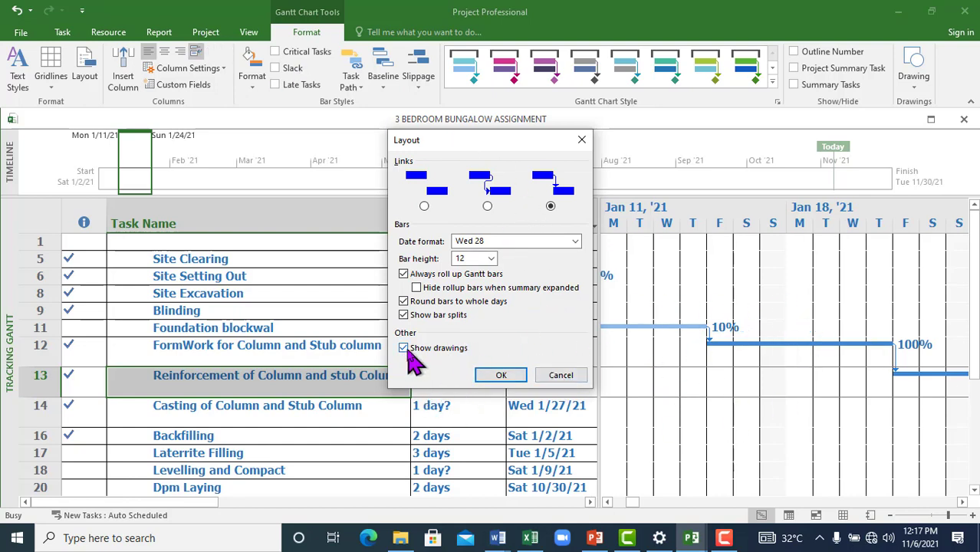
click(501, 375)
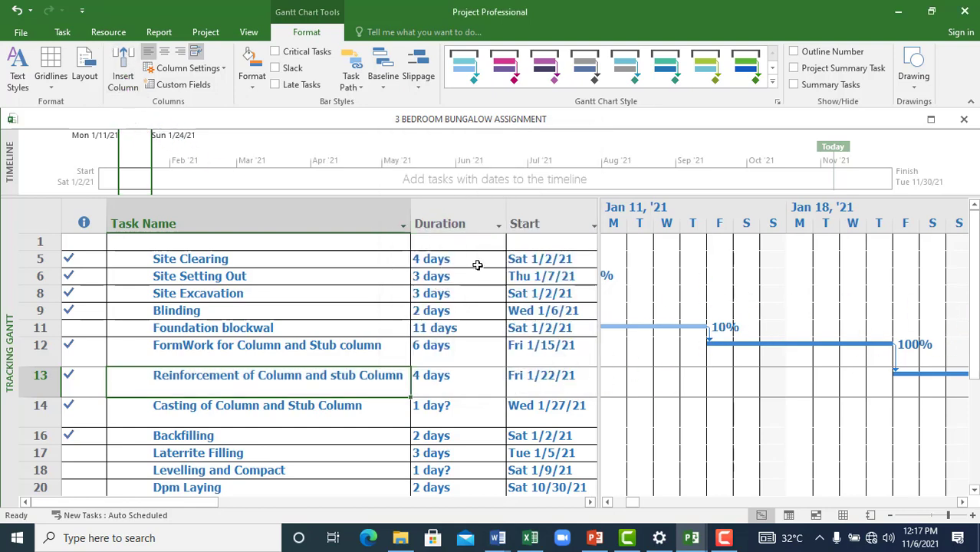
Insert an Assignment Units column before the Start column, view its filter options, and hide the column again.
click(520, 278)
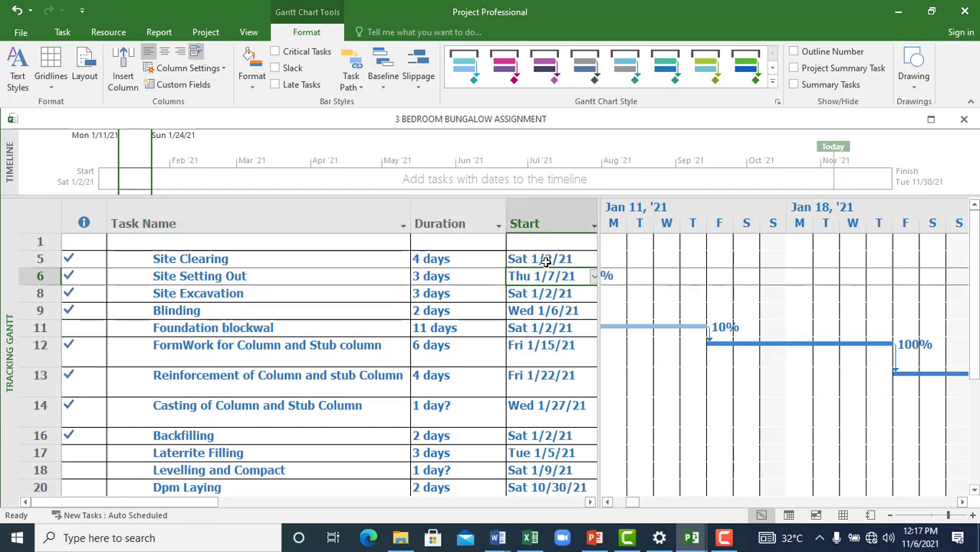
click(126, 81)
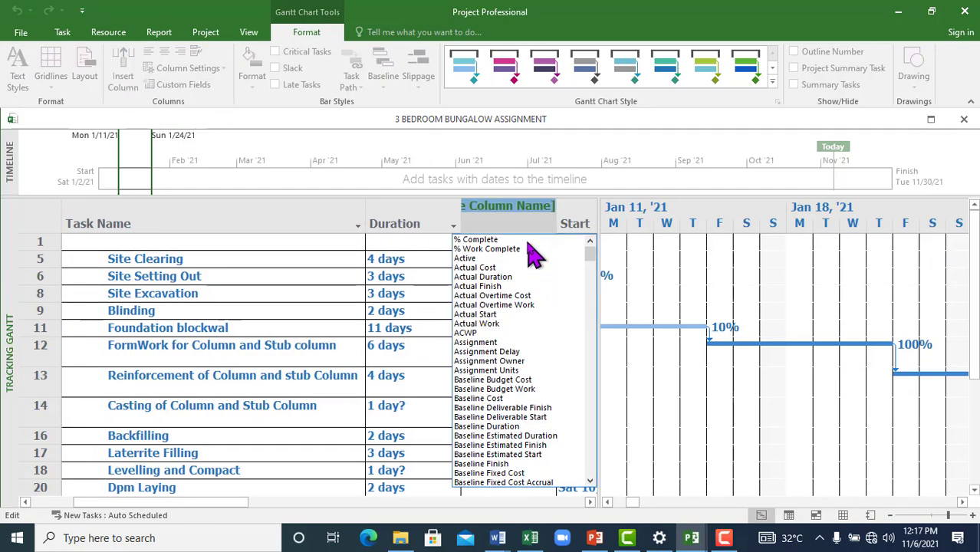
click(497, 370)
click(546, 225)
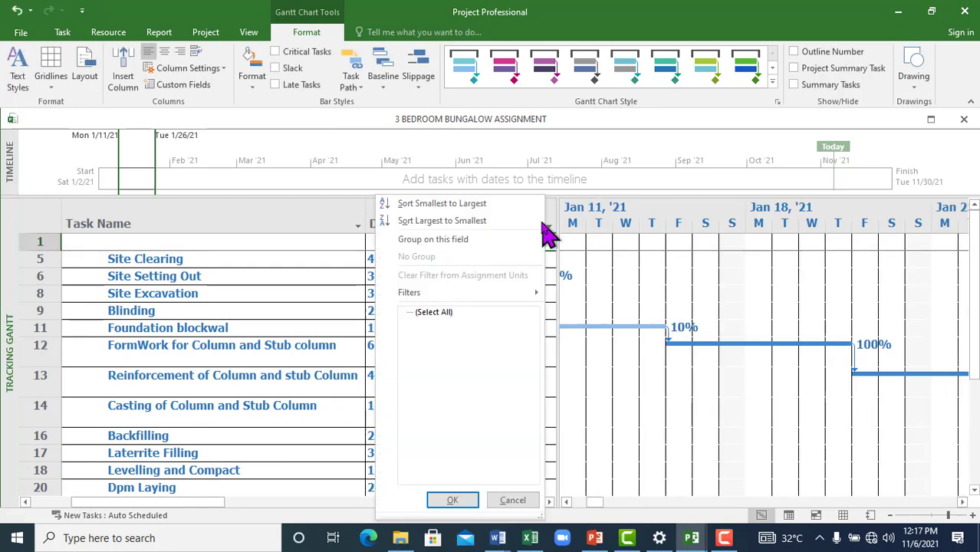
click(550, 277)
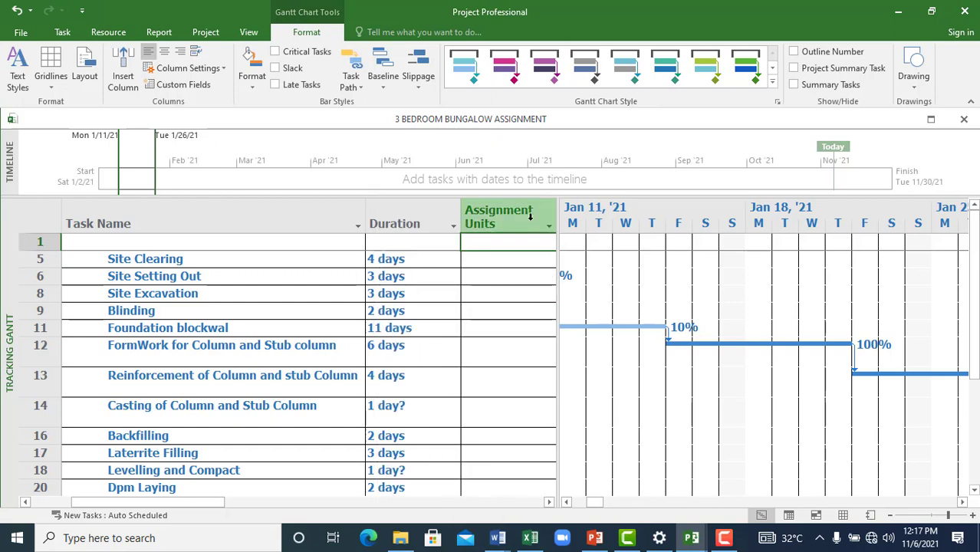
right_click(529, 218)
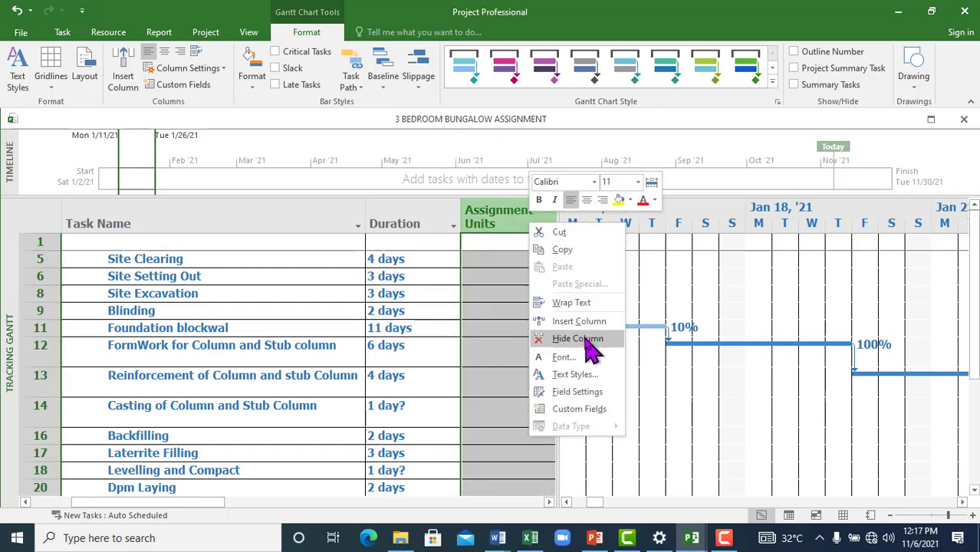
click(586, 341)
Insert a Work column between the Duration and Start columns.
right_click(486, 221)
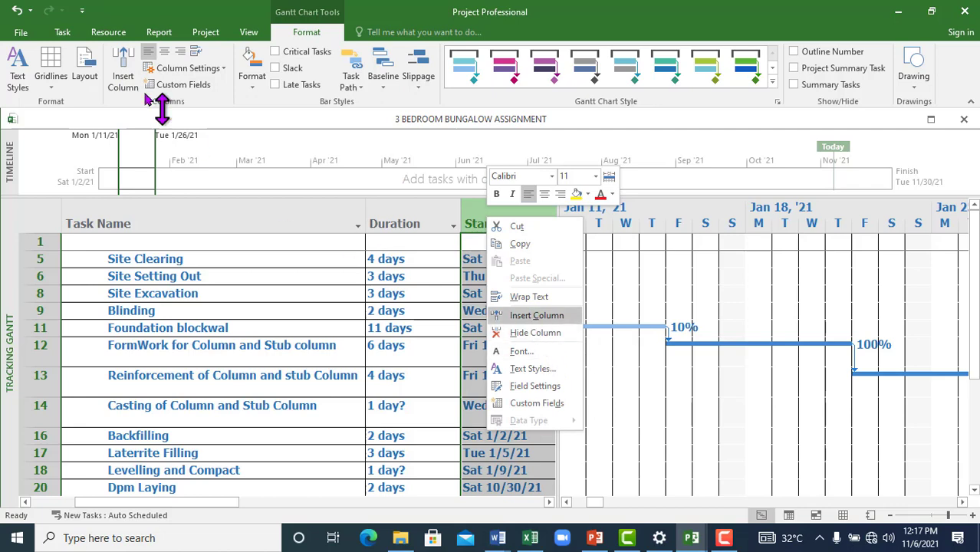
click(125, 78)
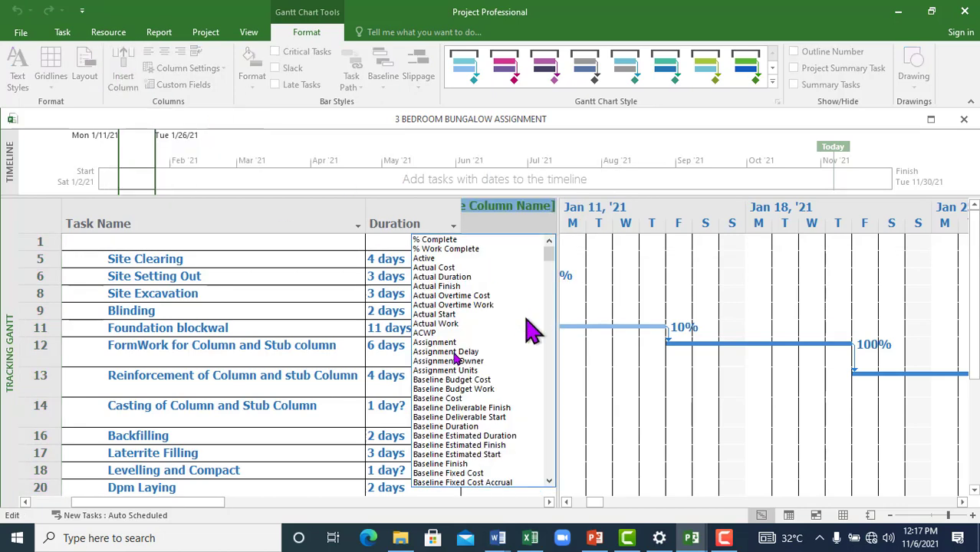
text(warning)
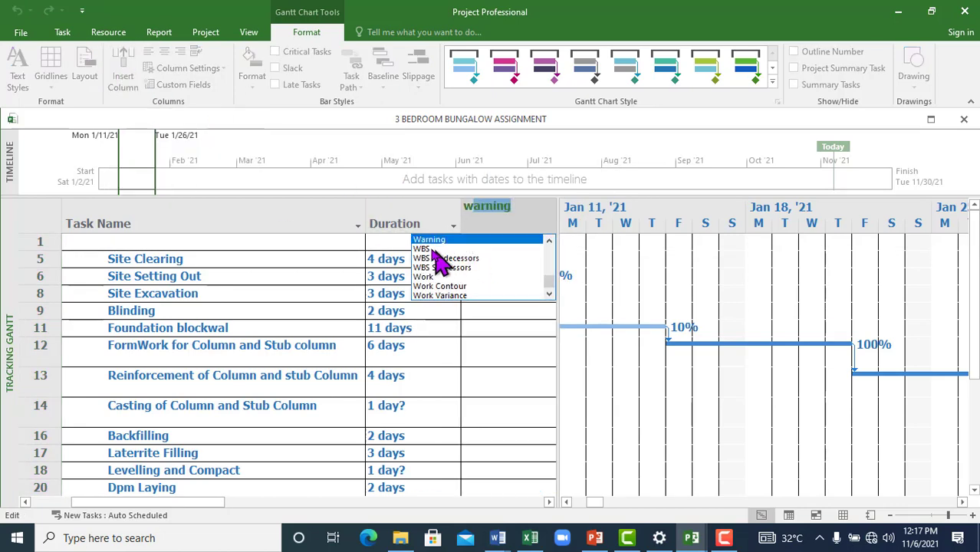
click(431, 276)
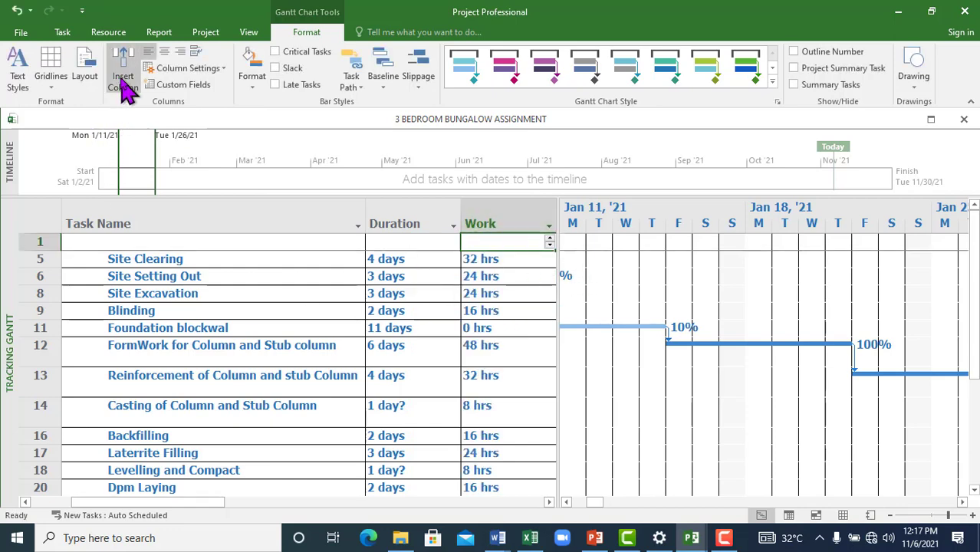
Review the available column settings and the task custom fields, closing them without changes.
click(220, 69)
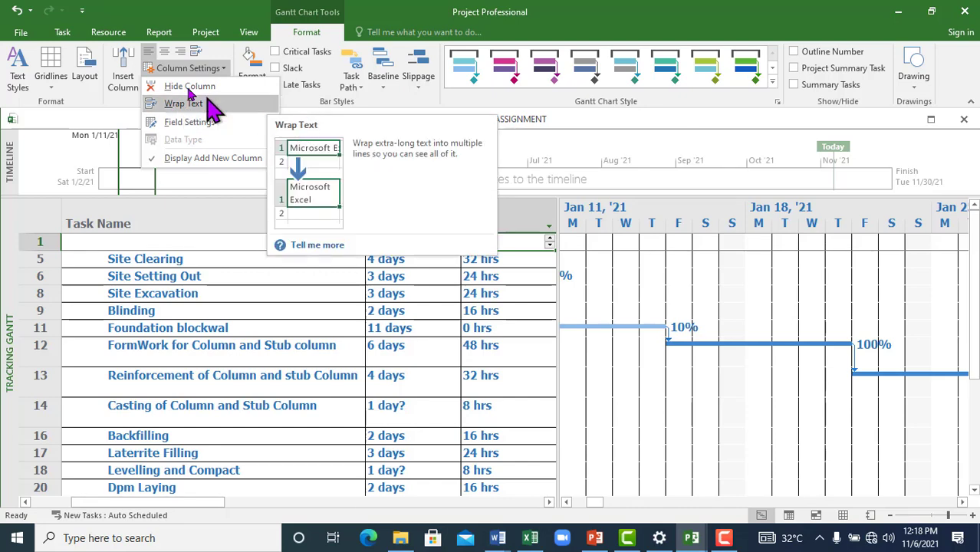
click(184, 54)
click(163, 83)
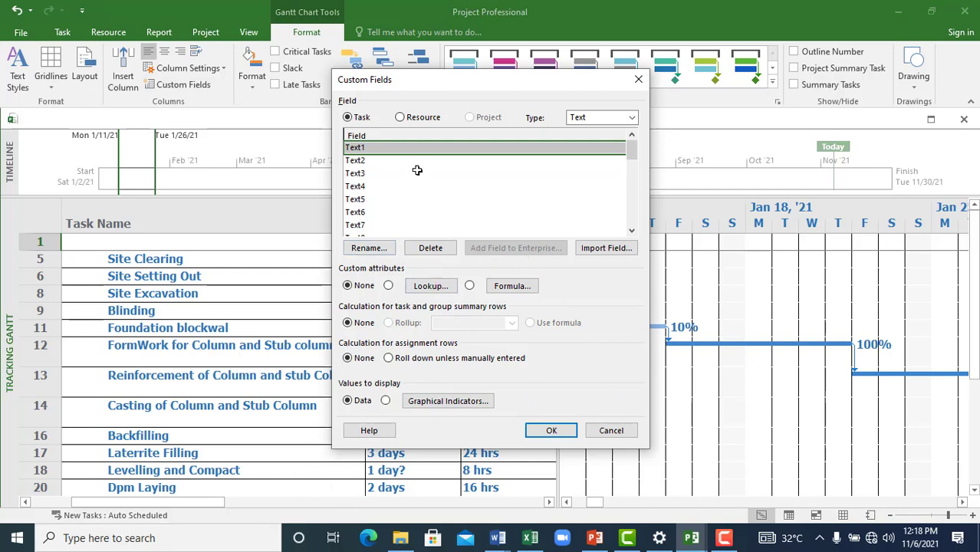
click(611, 430)
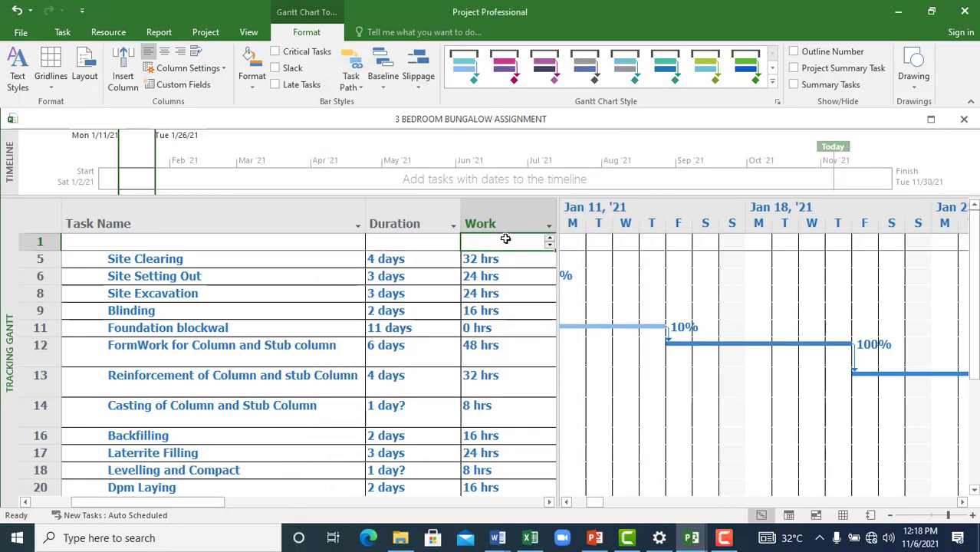
Try to open the bar formatting options for the blank task in row 1.
click(251, 80)
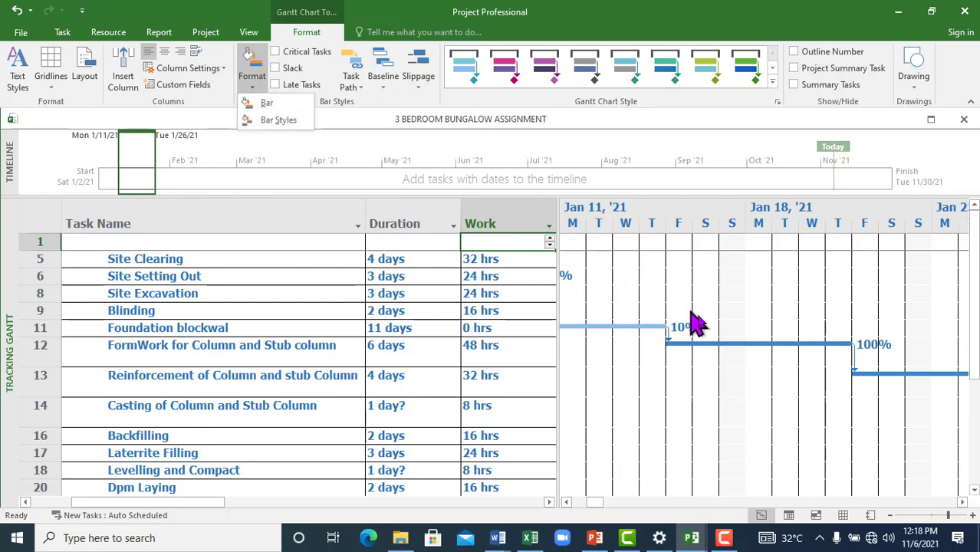
click(267, 104)
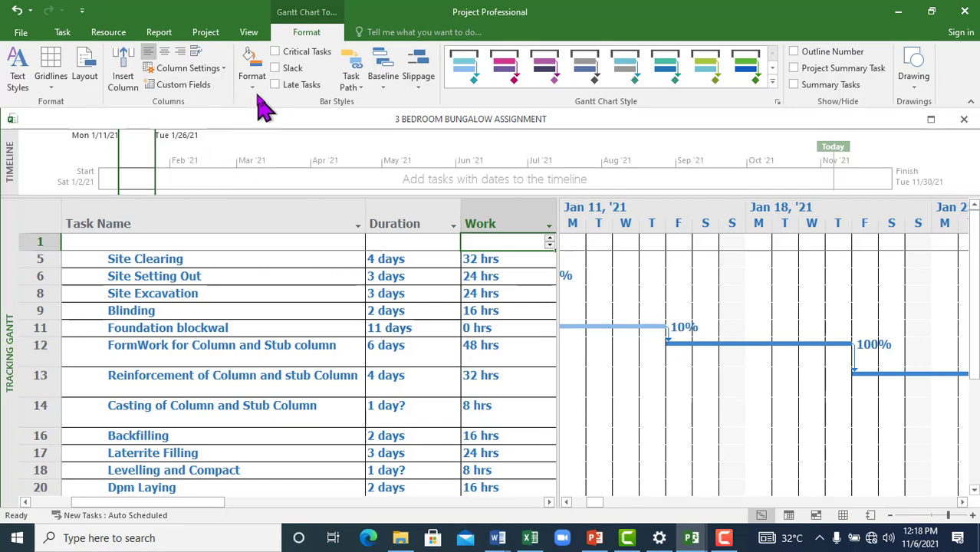
click(255, 87)
click(268, 106)
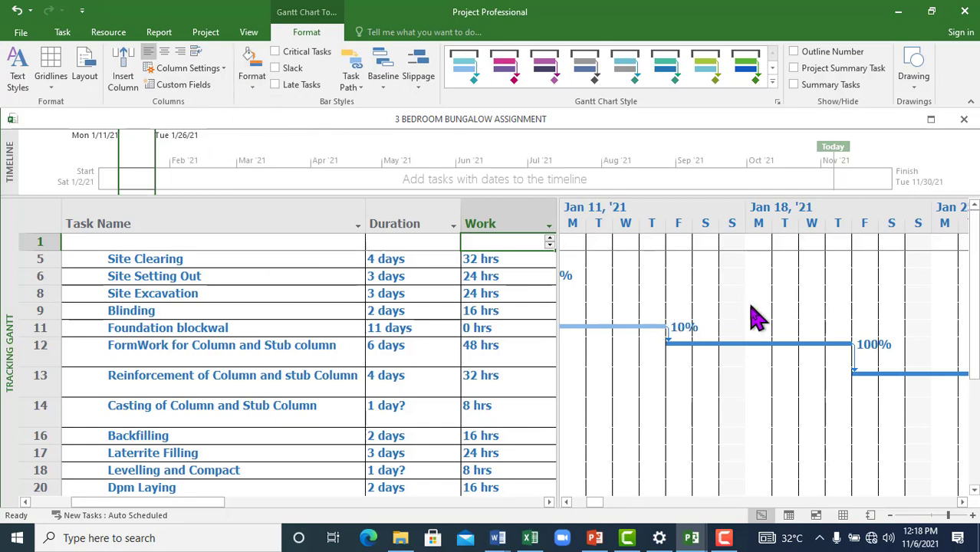
Give the FormWork for Column and Stub column bar a left-pointing triangle start shape and a right-pointing triangle end shape.
click(690, 356)
right_click(693, 355)
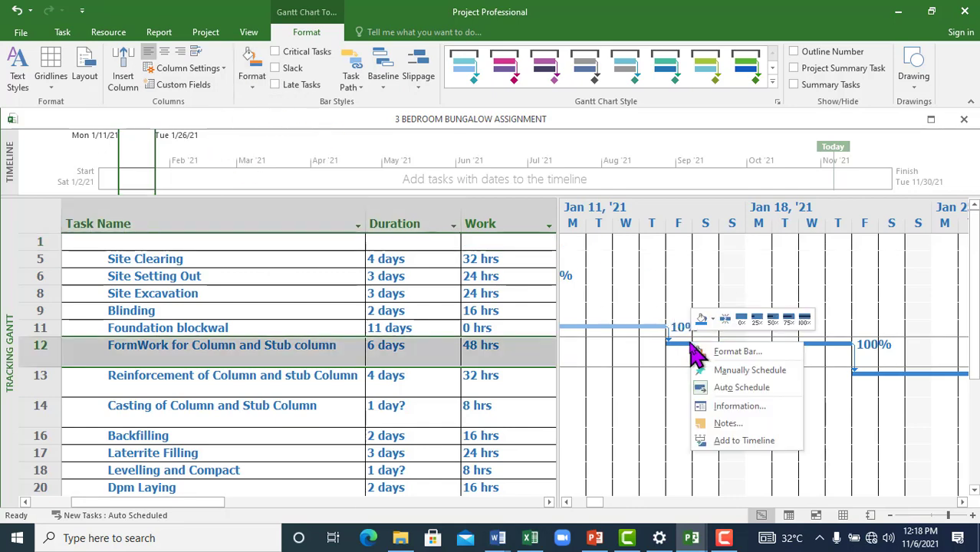
click(733, 352)
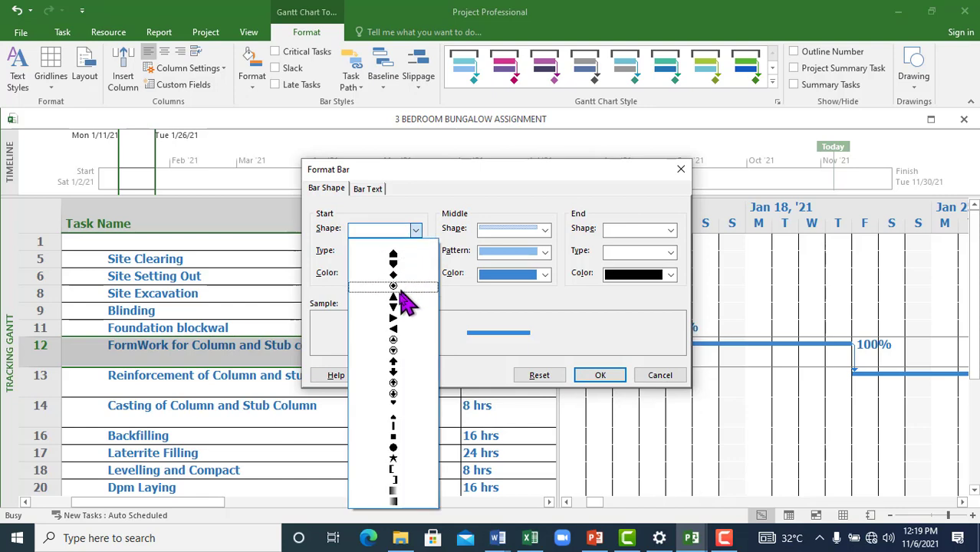
click(394, 327)
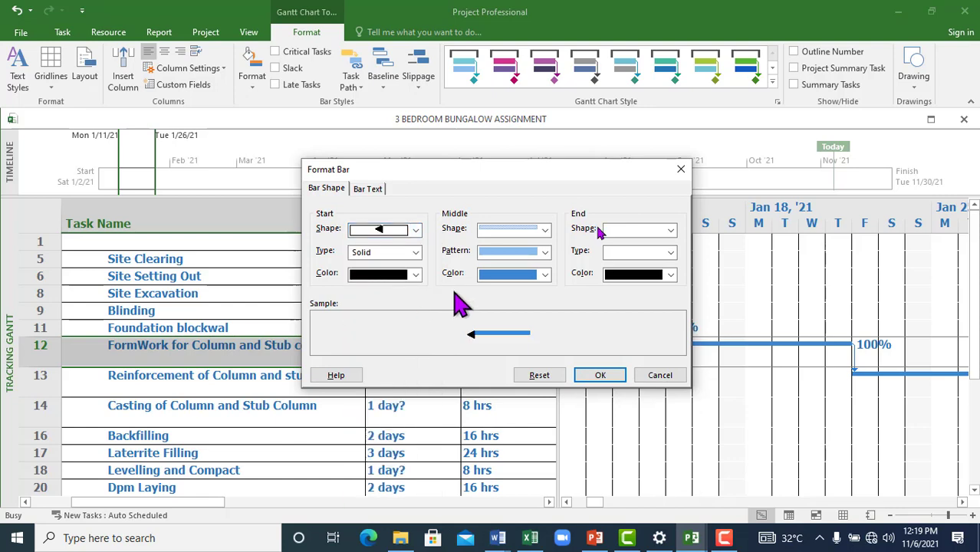
click(671, 234)
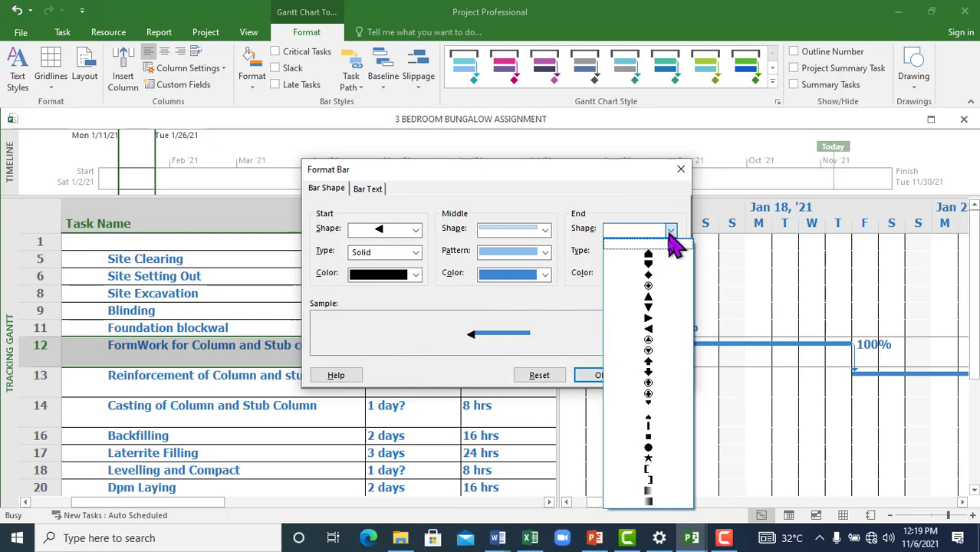
click(649, 318)
Change the middle of the FormWork for Column and Stub column bar to a thicker shape in near-black, and apply the formatting.
click(544, 231)
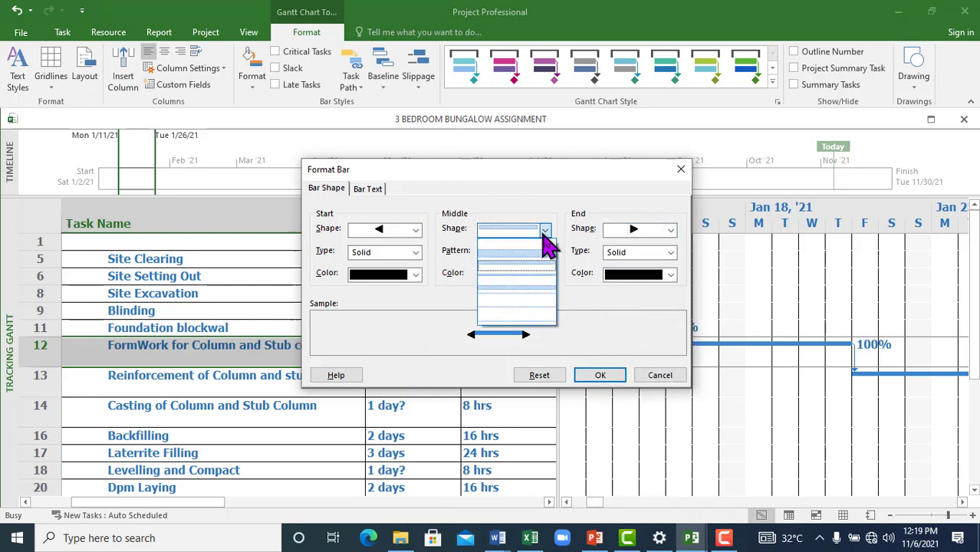
click(520, 260)
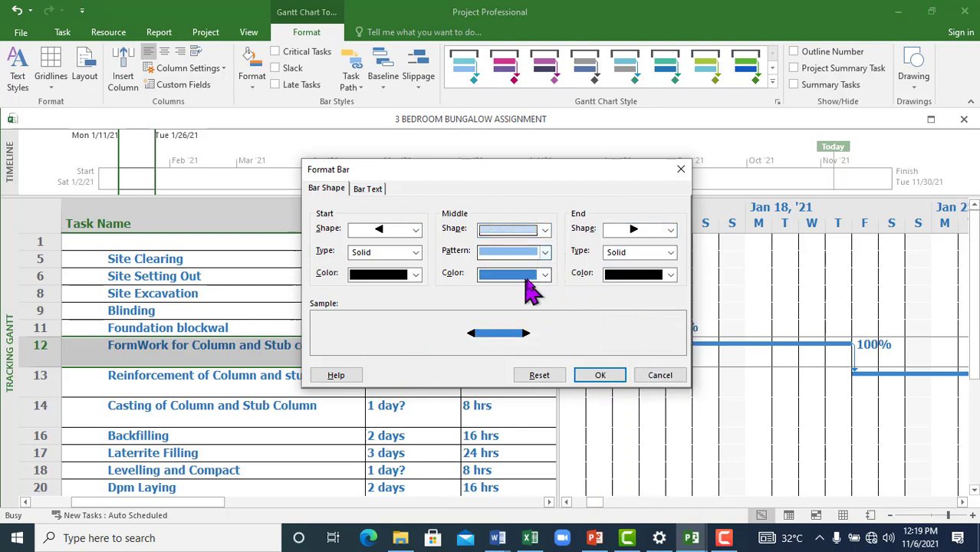
click(542, 276)
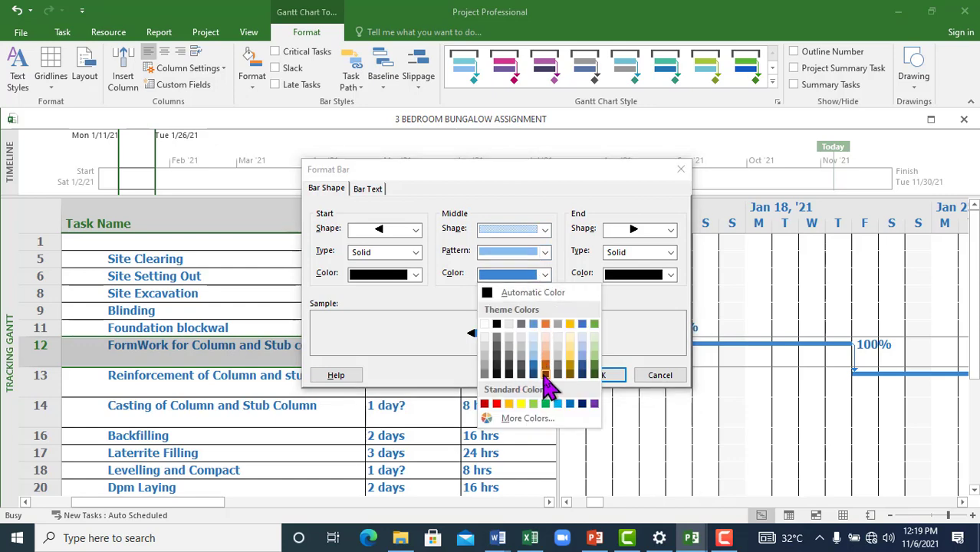
click(509, 374)
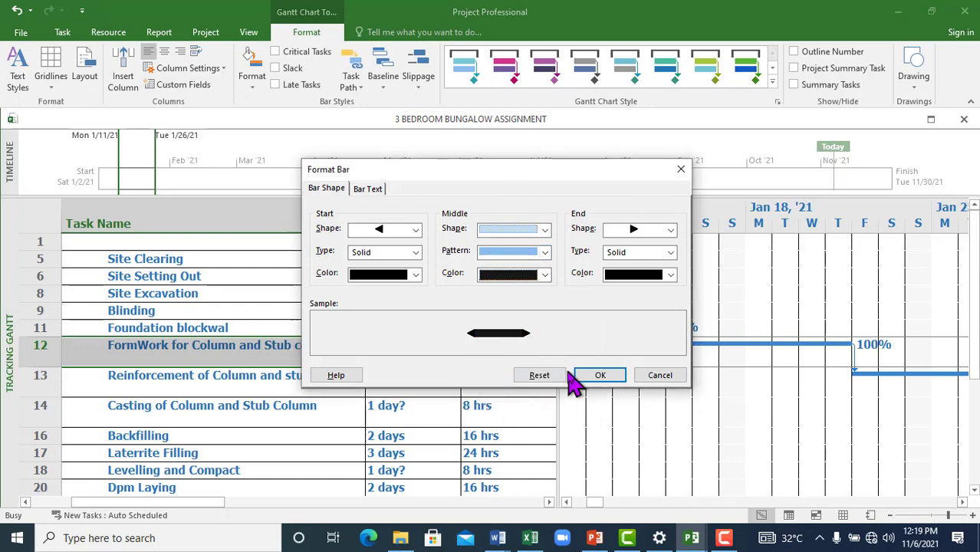
click(595, 378)
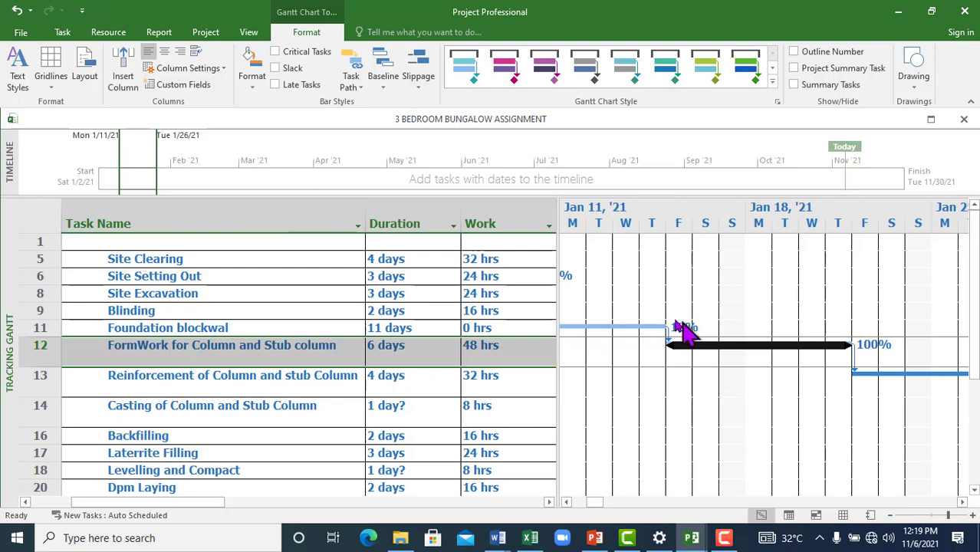
In the bar styles, give the Split style solid black circles as start and end shapes, and apply the change.
click(567, 503)
click(567, 503)
click(567, 503)
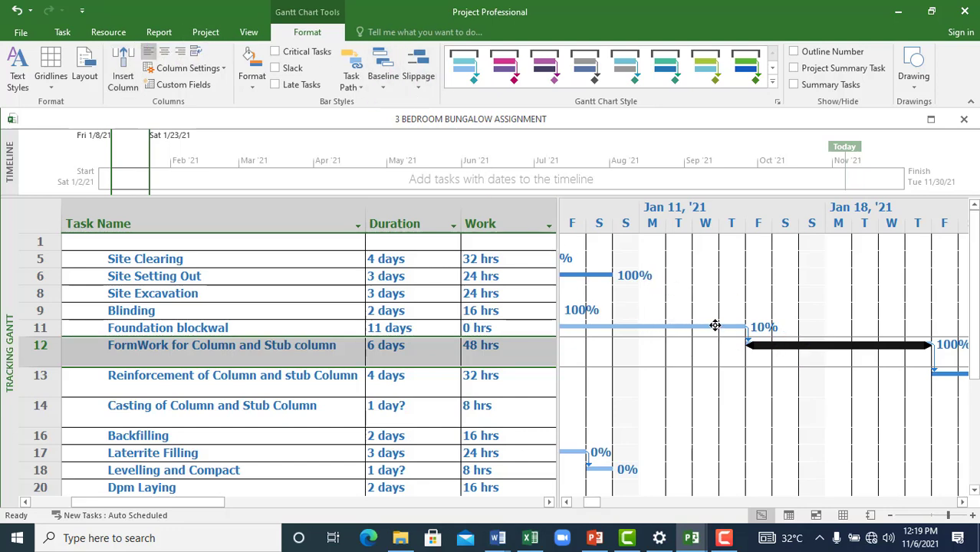
click(252, 80)
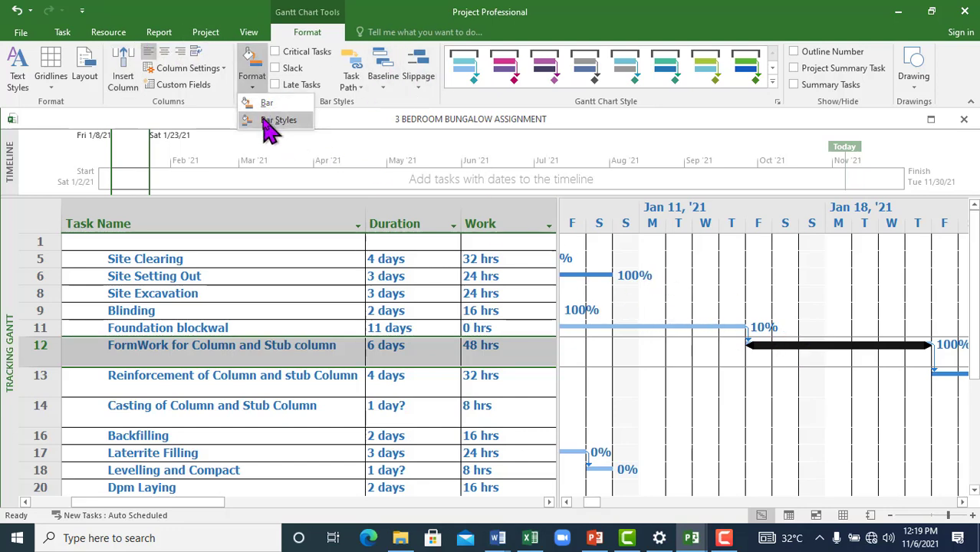
click(269, 121)
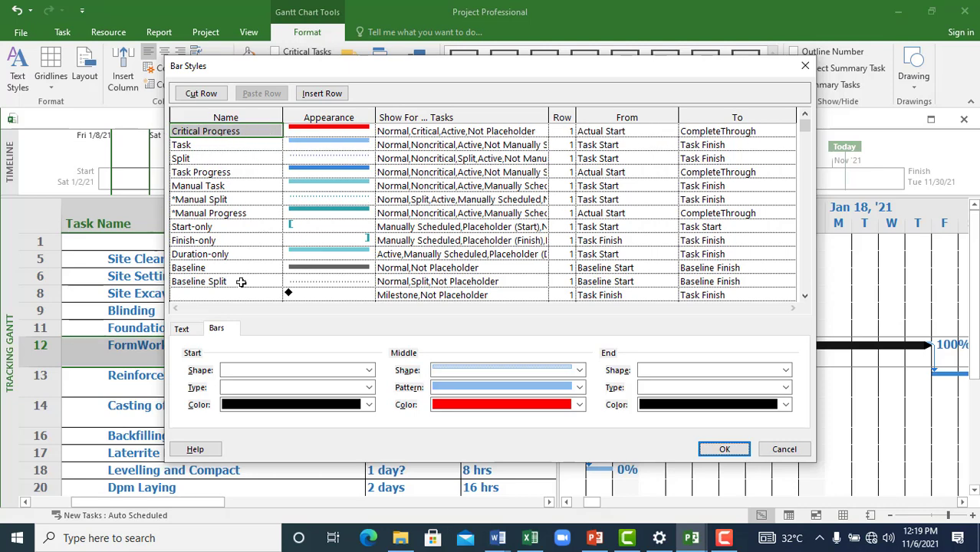
click(216, 146)
click(329, 144)
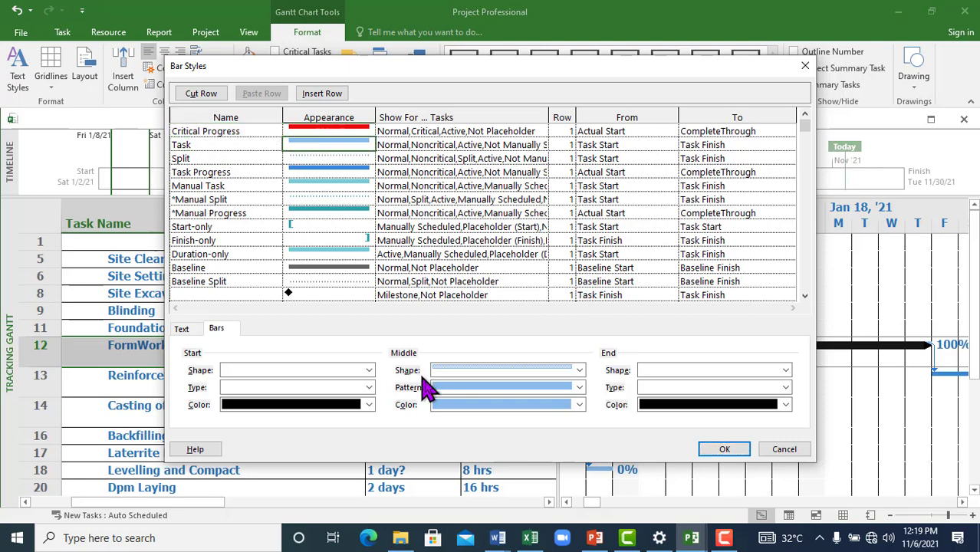
click(315, 159)
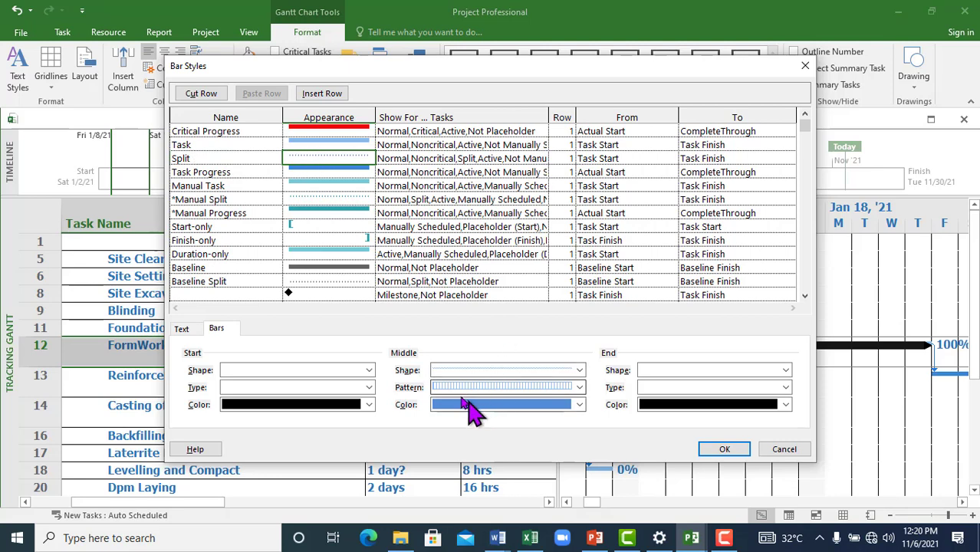
click(368, 371)
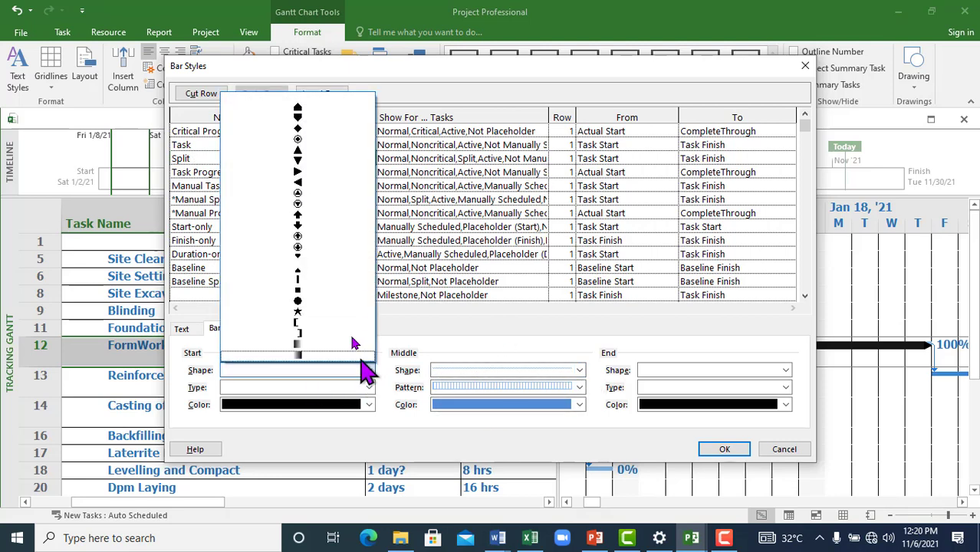
click(308, 299)
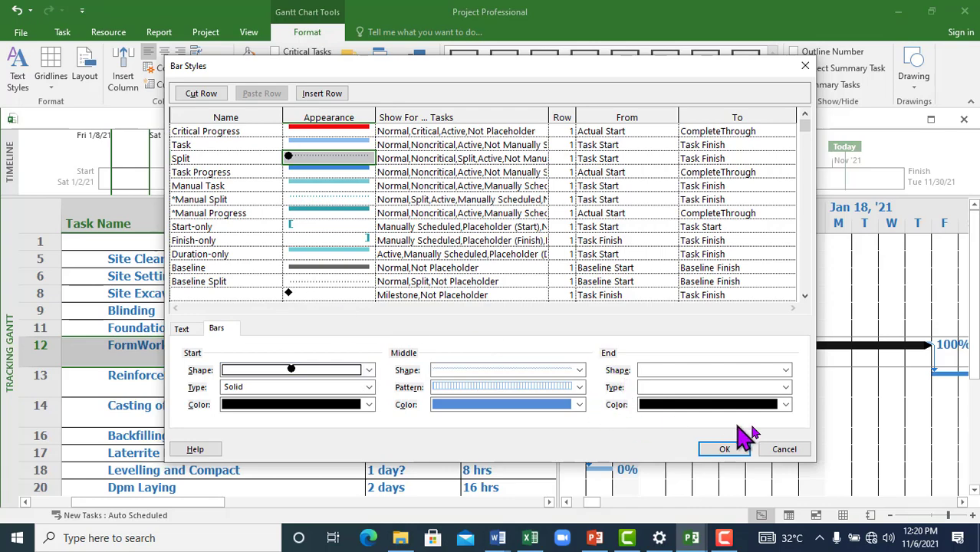
click(779, 372)
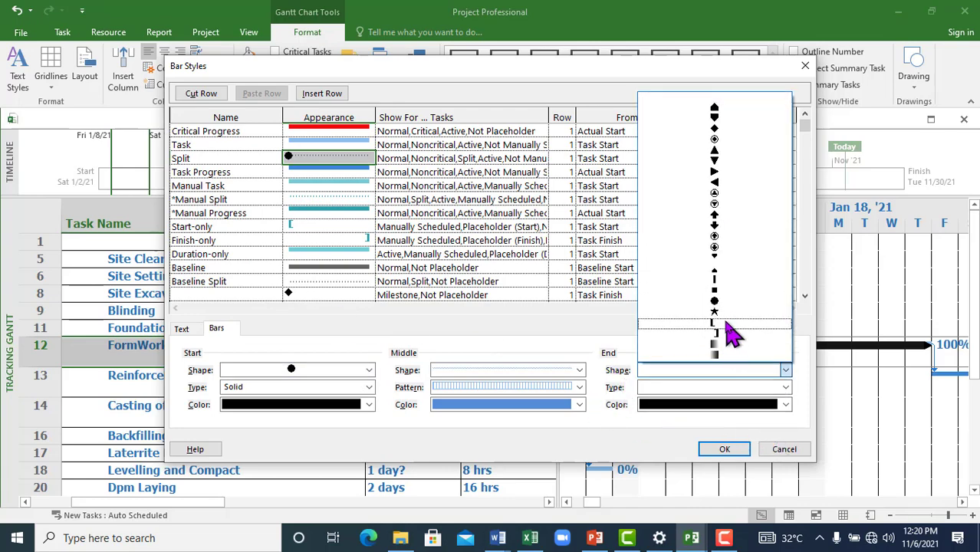
click(721, 304)
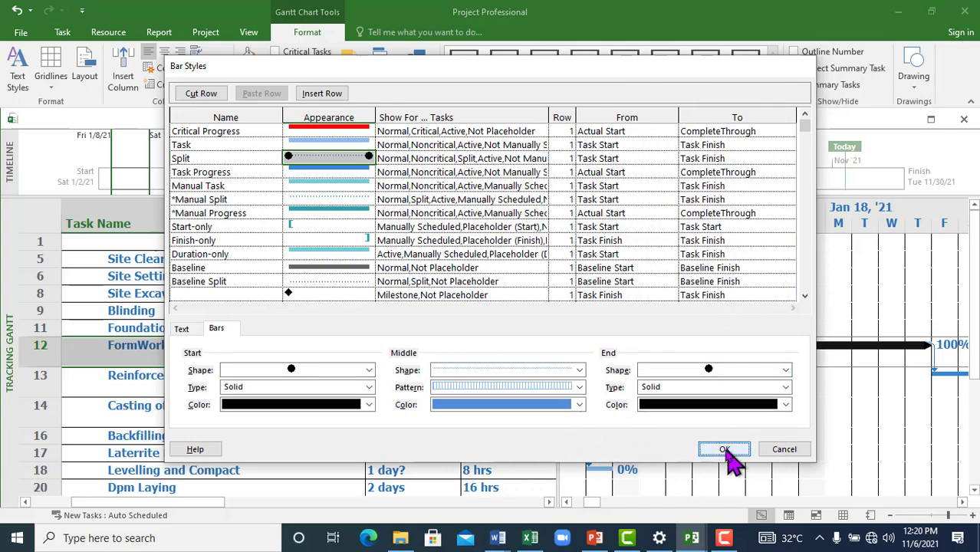
click(725, 450)
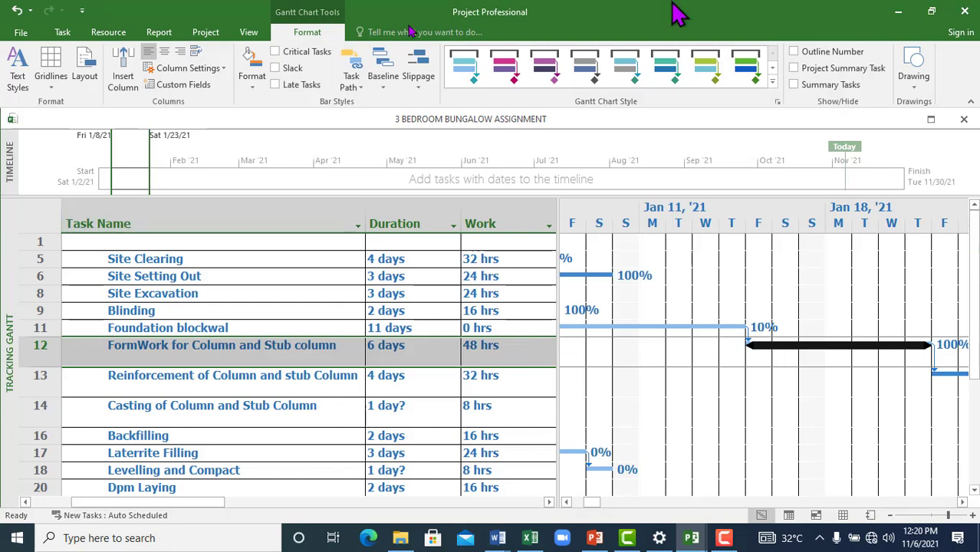
Turn on the Critical Tasks display for the Gantt bars.
click(252, 80)
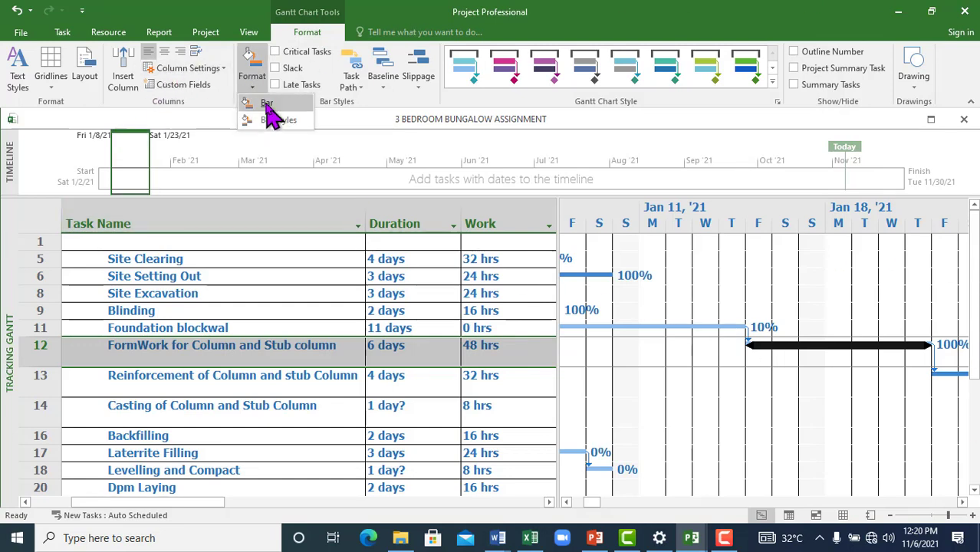
click(377, 132)
click(274, 51)
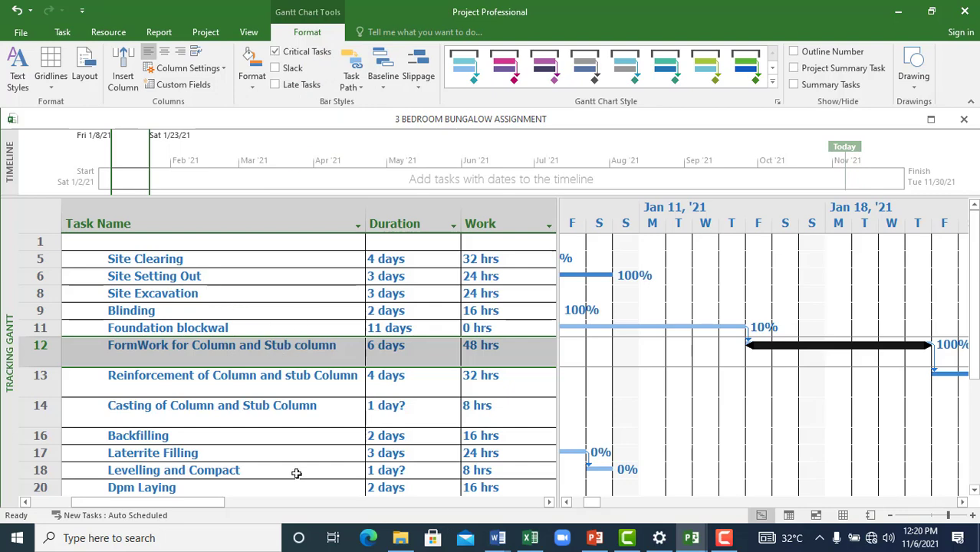
Try the Slack and Late Tasks displays on the Gantt chart, and turn both off again.
click(275, 67)
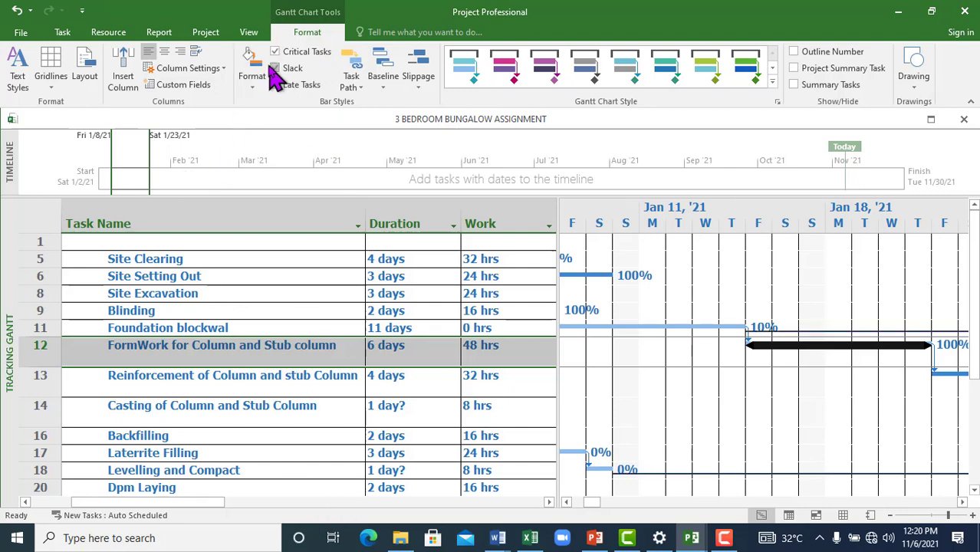
scroll(694, 445, down, 4)
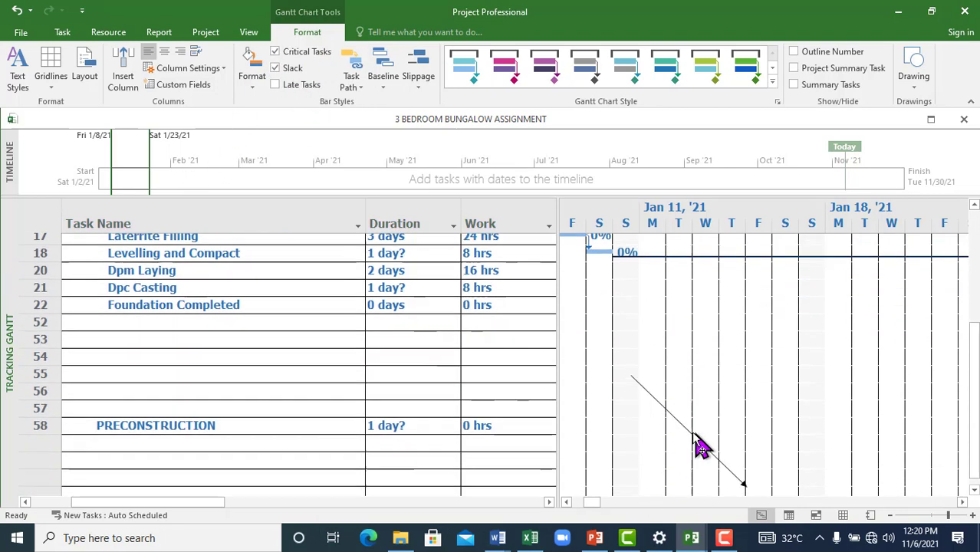
scroll(767, 364, up, 5)
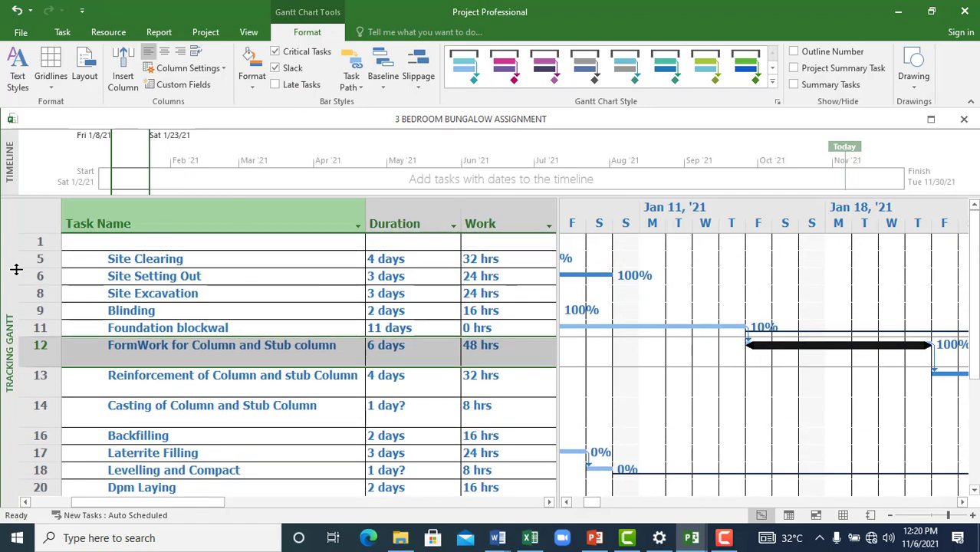
click(274, 84)
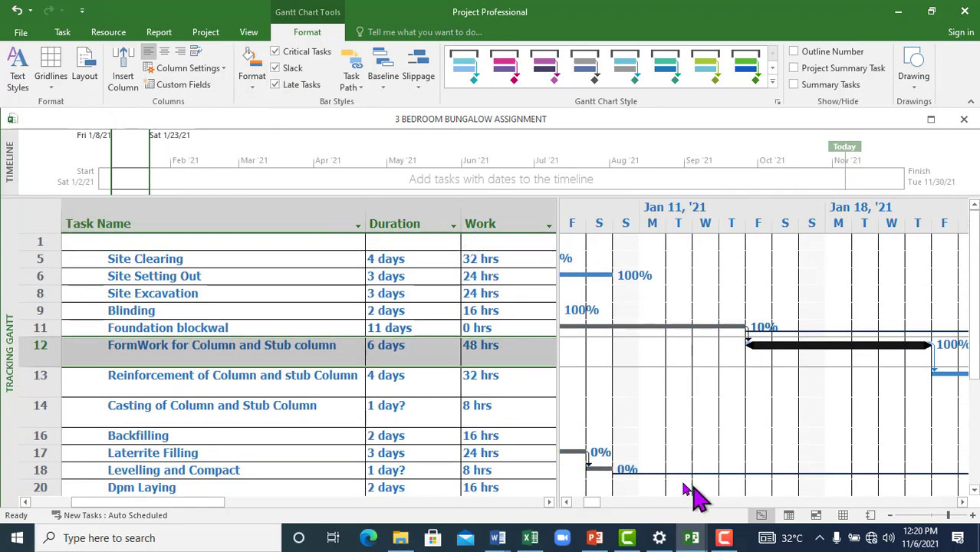
scroll(625, 463, down, 3)
scroll(652, 345, up, 3)
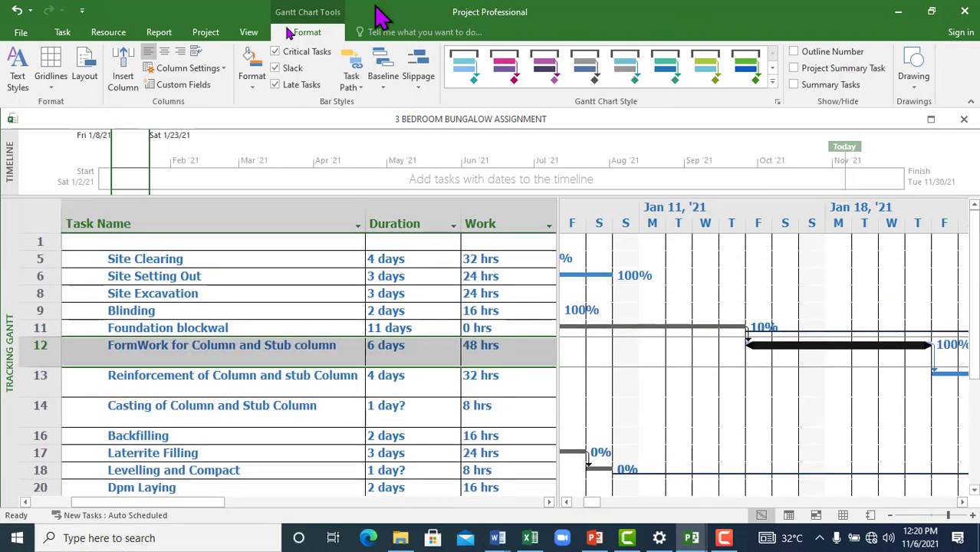
click(275, 68)
click(275, 84)
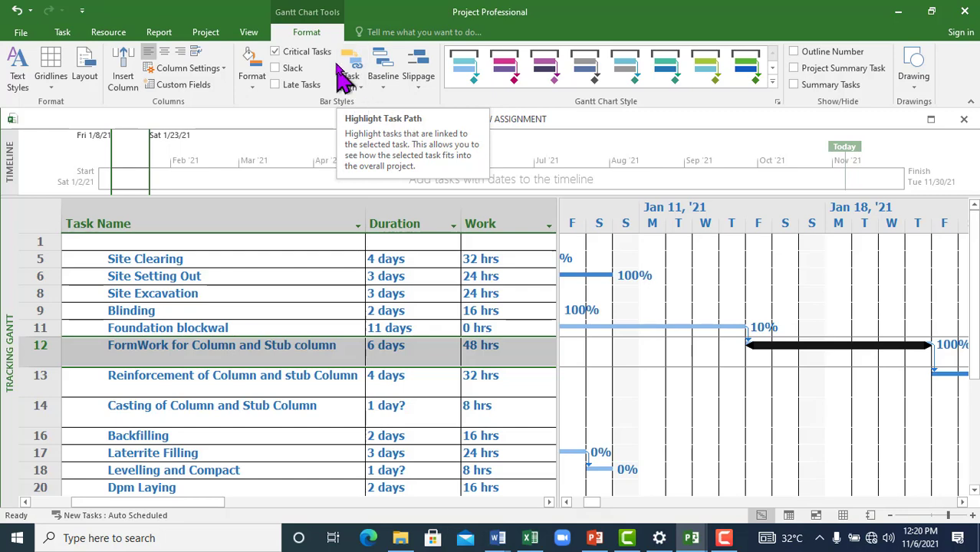
Check the list of available baselines, and apply the purple Gantt chart style to the task bars.
click(384, 88)
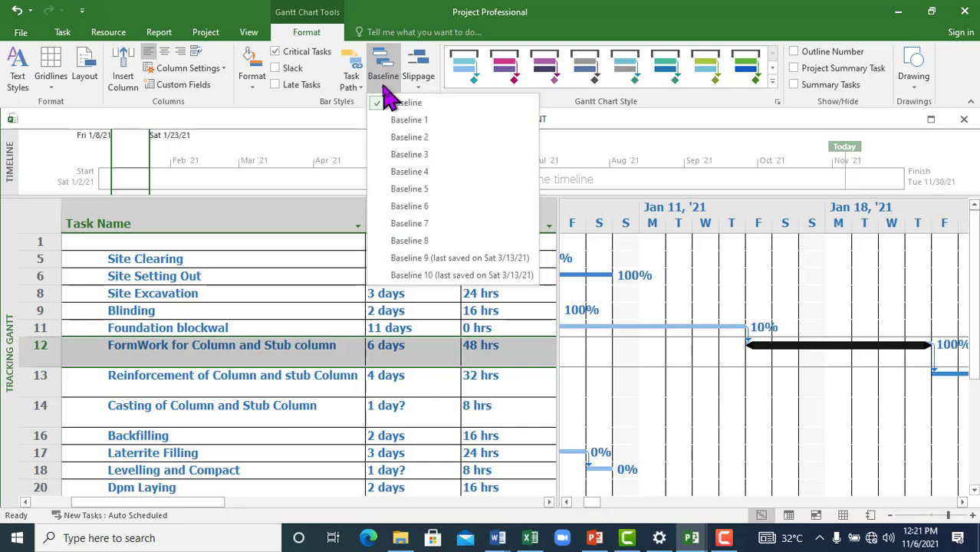
click(384, 65)
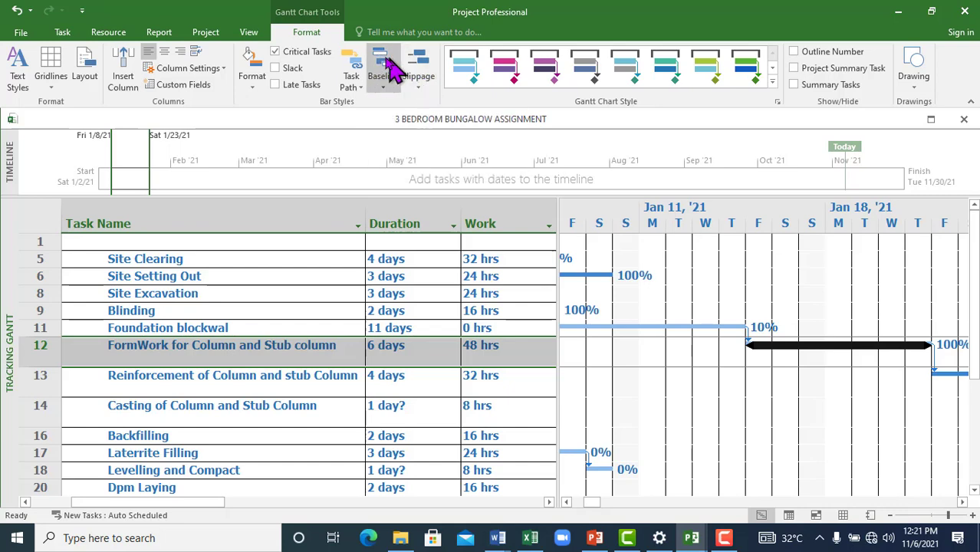
click(383, 86)
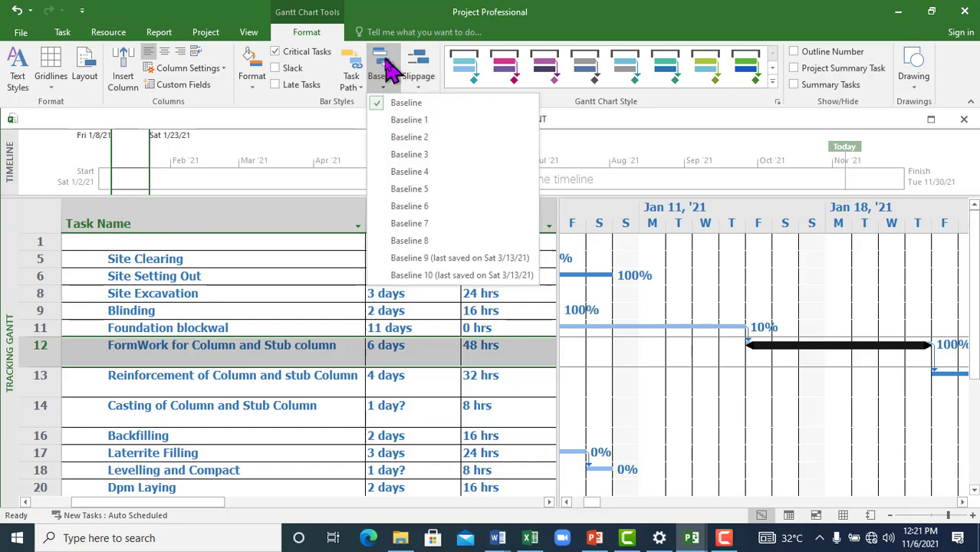
click(420, 69)
click(546, 69)
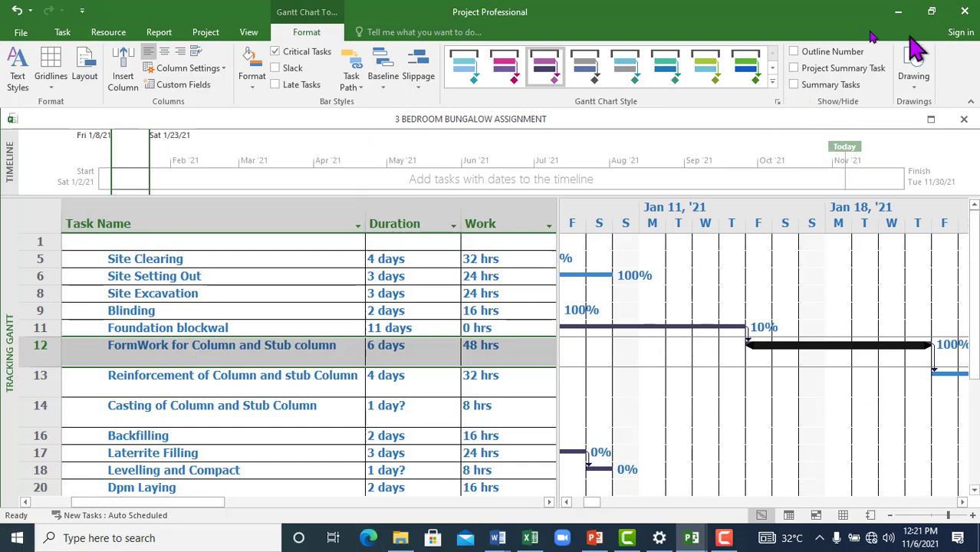
Try showing the outline numbers and the project summary task in the task list, hiding each one again.
click(795, 51)
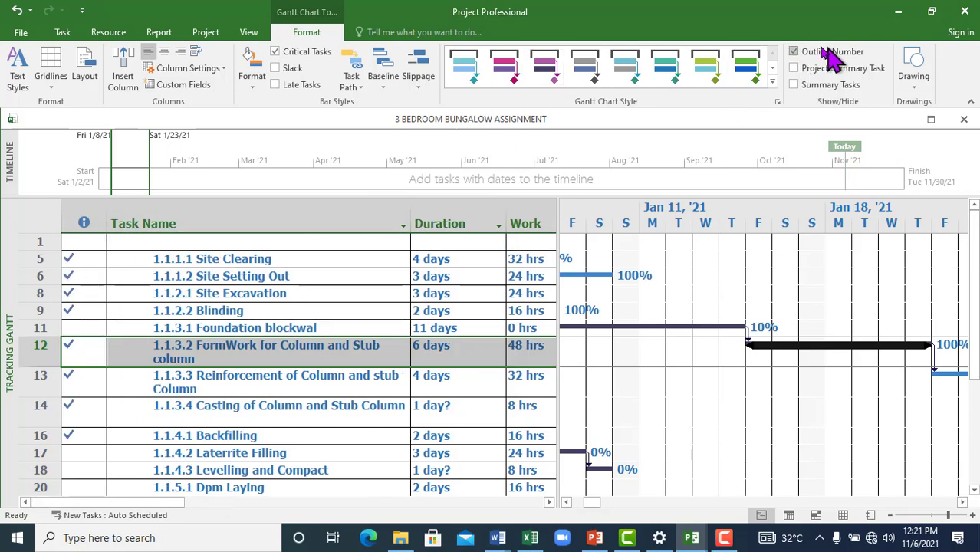
click(795, 51)
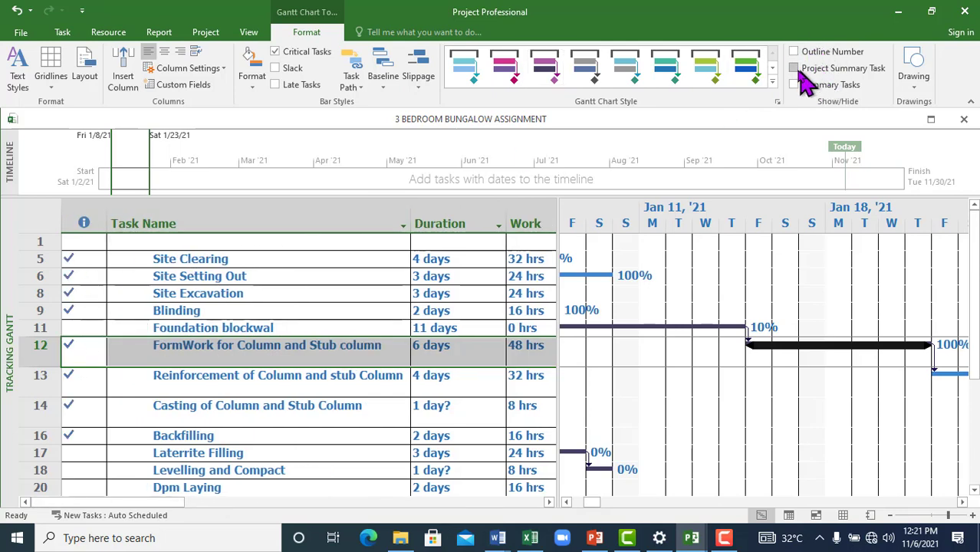
click(794, 68)
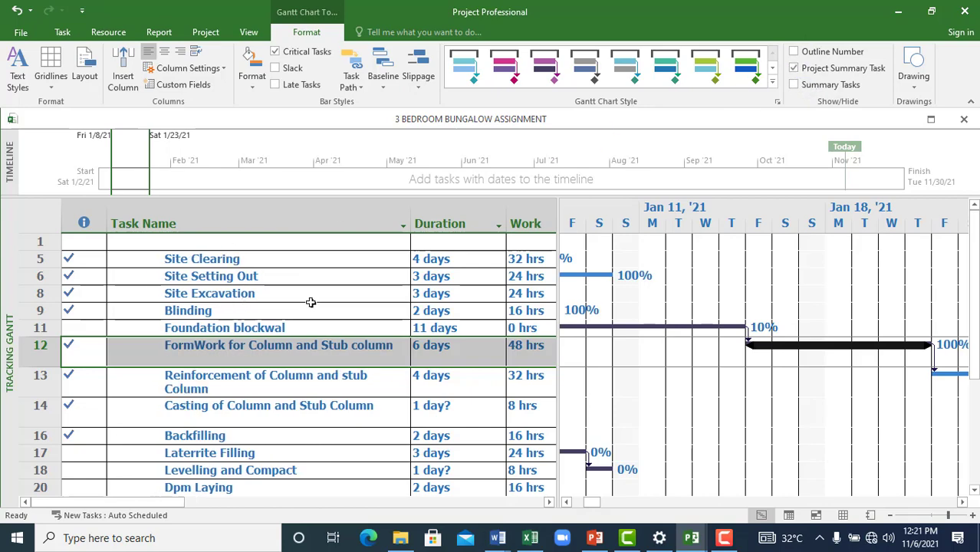
scroll(286, 430, down, 3)
scroll(286, 436, up, 2)
scroll(288, 429, down, 3)
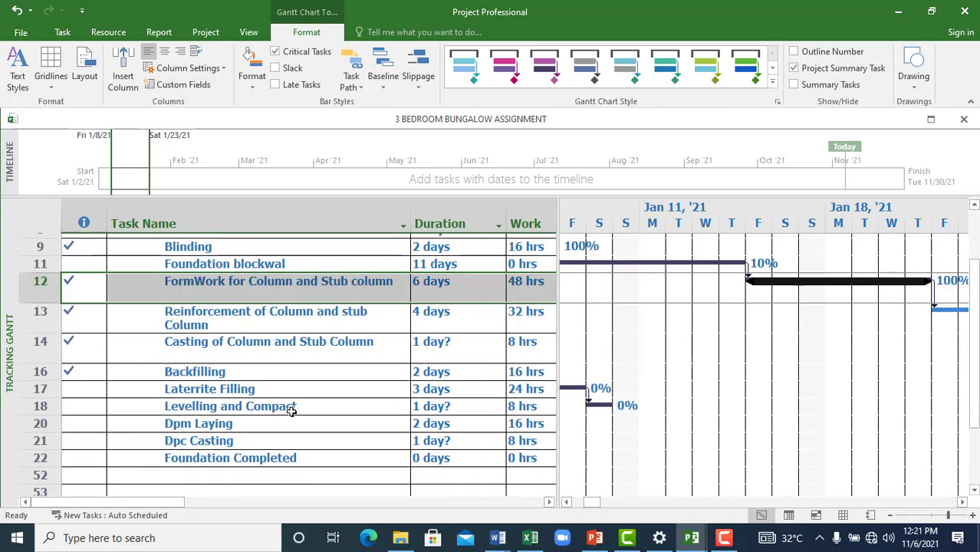
scroll(829, 211, up, 4)
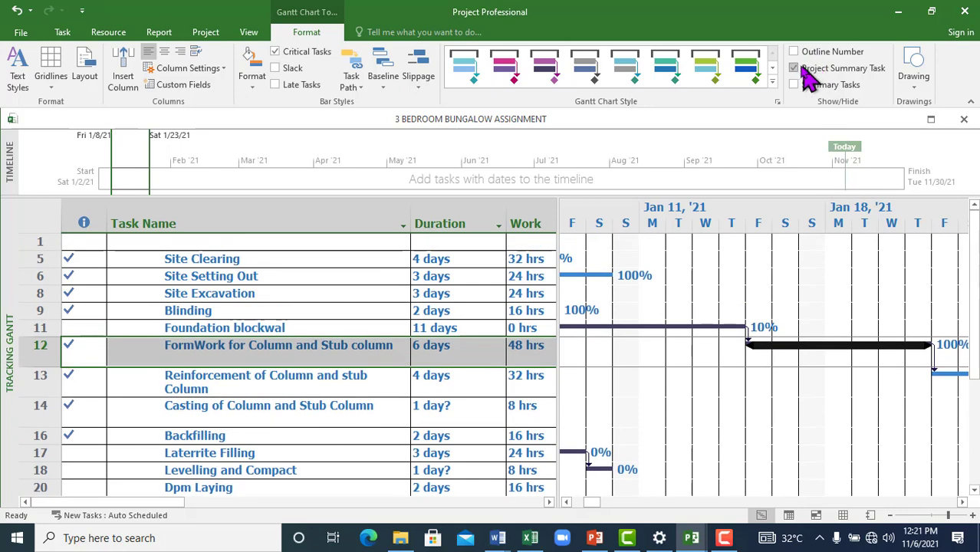
click(796, 68)
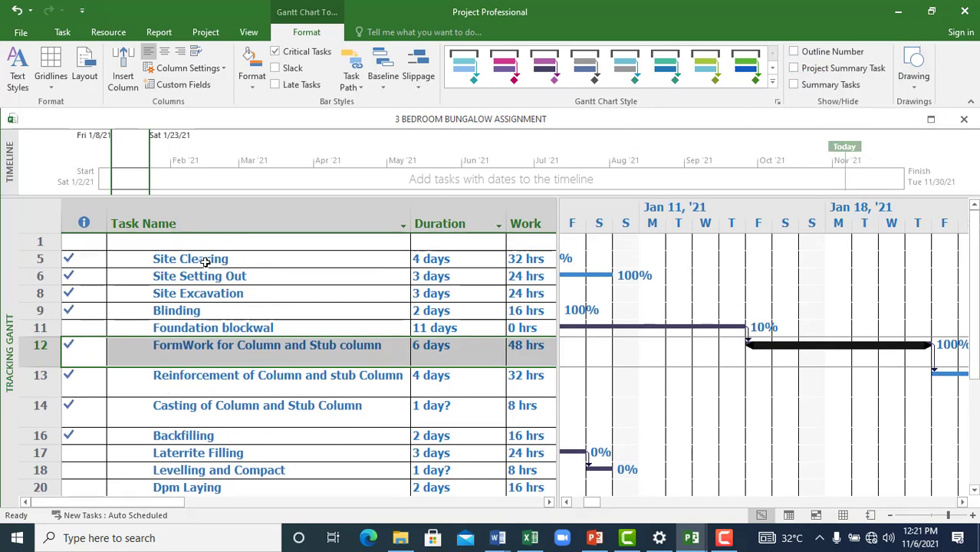
Select the listed task names from Site Clearing to Dpm Laying, and show the summary tasks.
drag(206, 262, 223, 488)
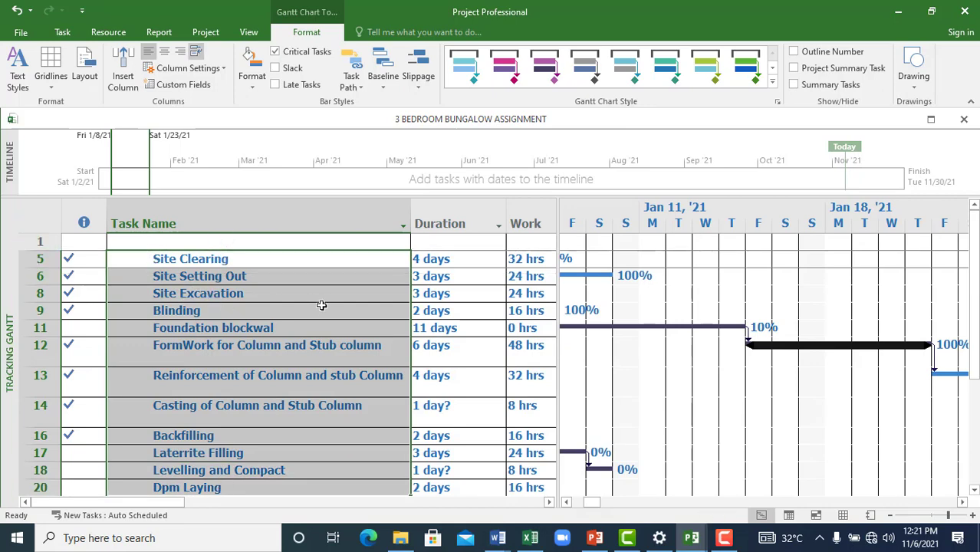
click(795, 85)
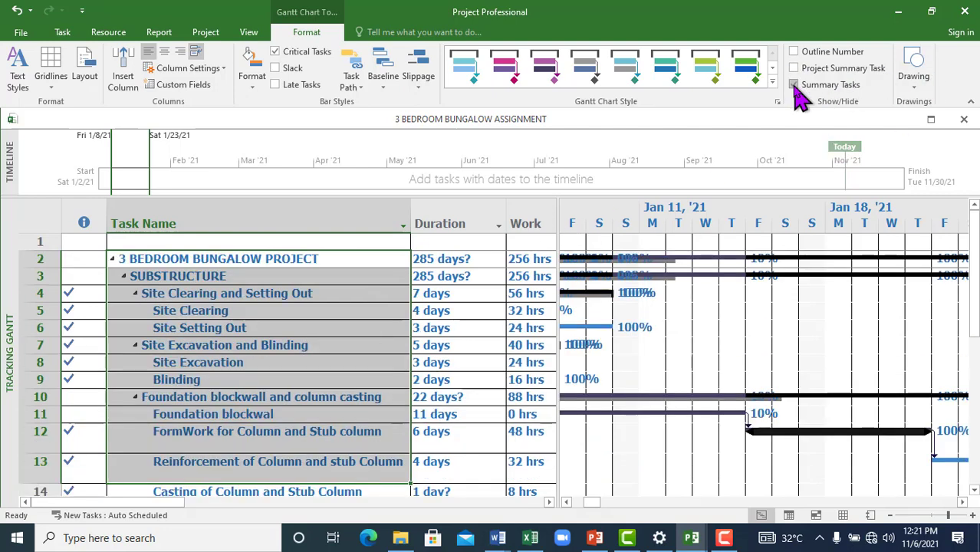
click(566, 503)
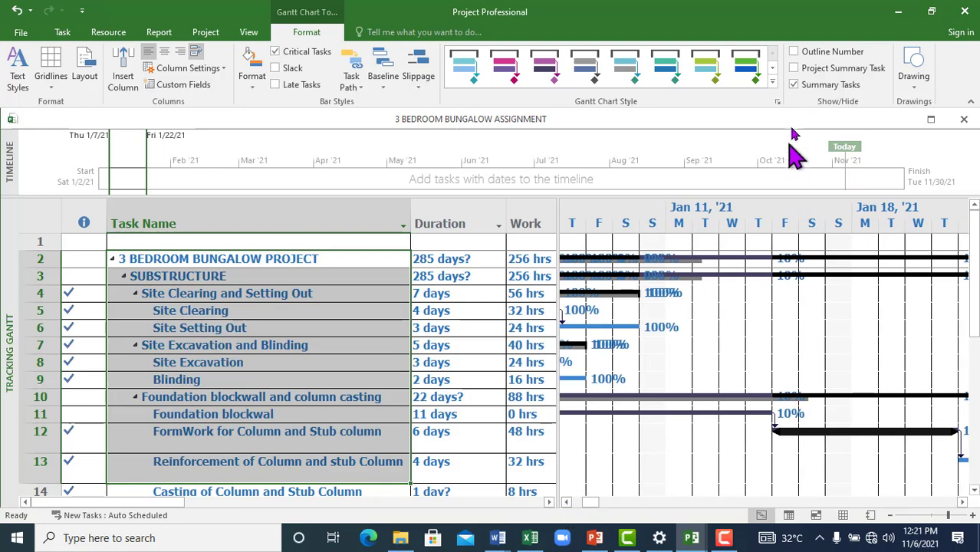
click(795, 85)
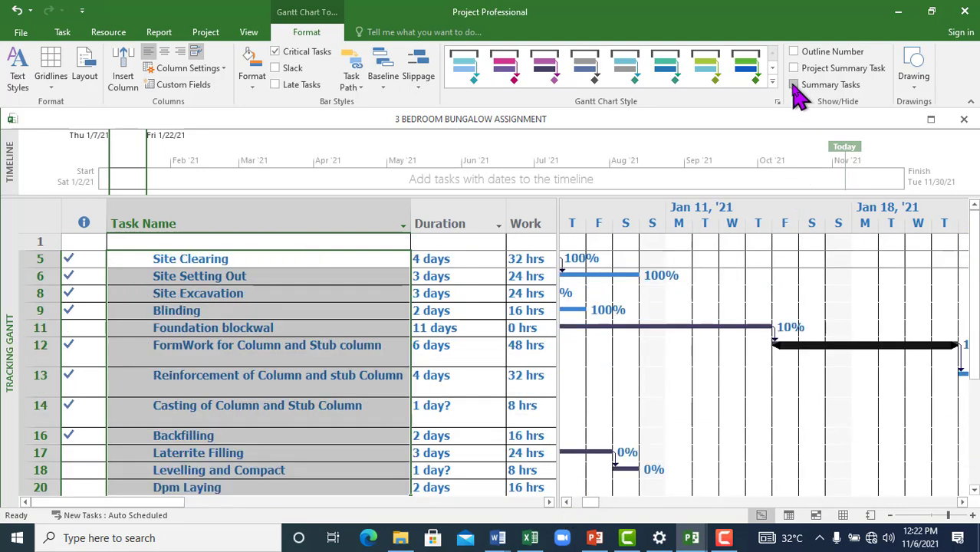
click(795, 85)
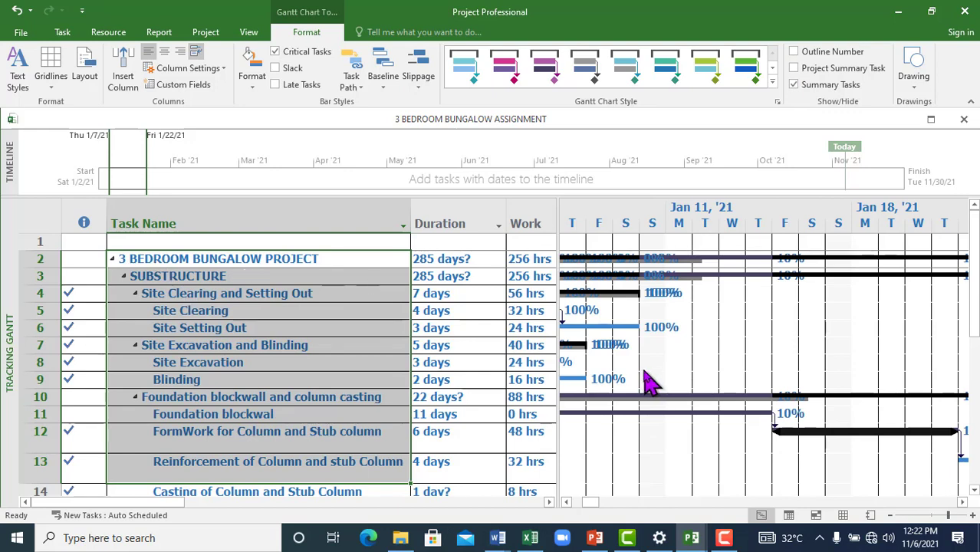
Examine the summary bars from the project's start and the Start, Finish and Resource Names columns of the task table.
click(567, 502)
click(567, 502)
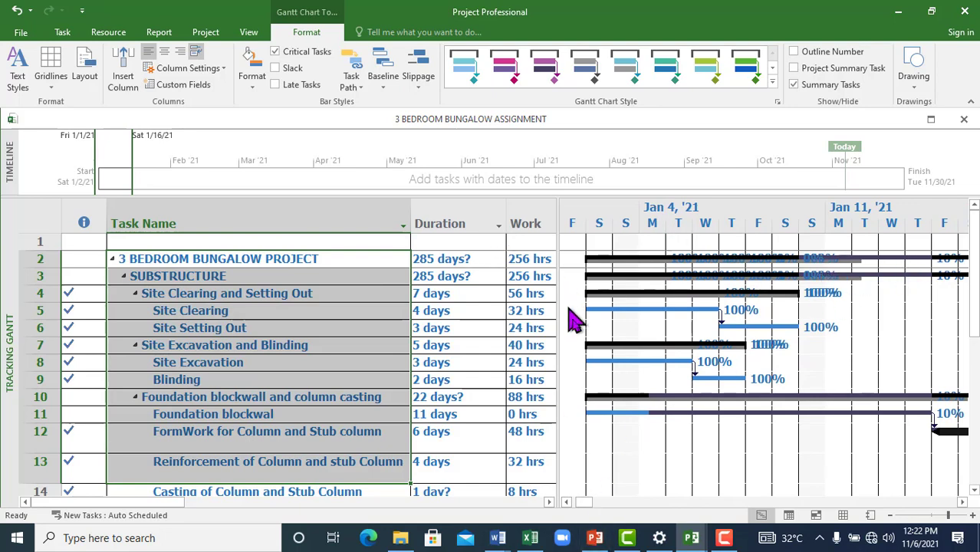
click(549, 502)
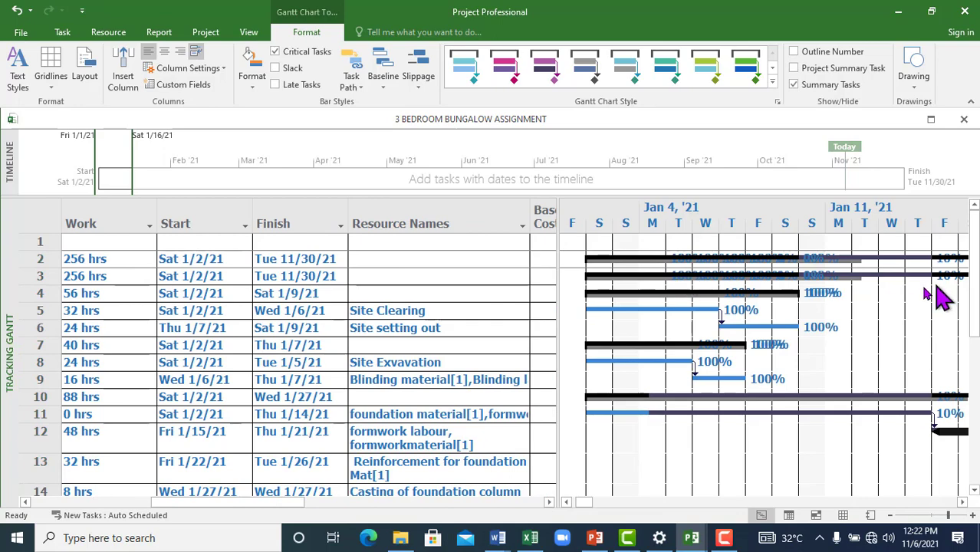
Examine the task bars for the second half of January and check the critical tasks display option.
click(962, 502)
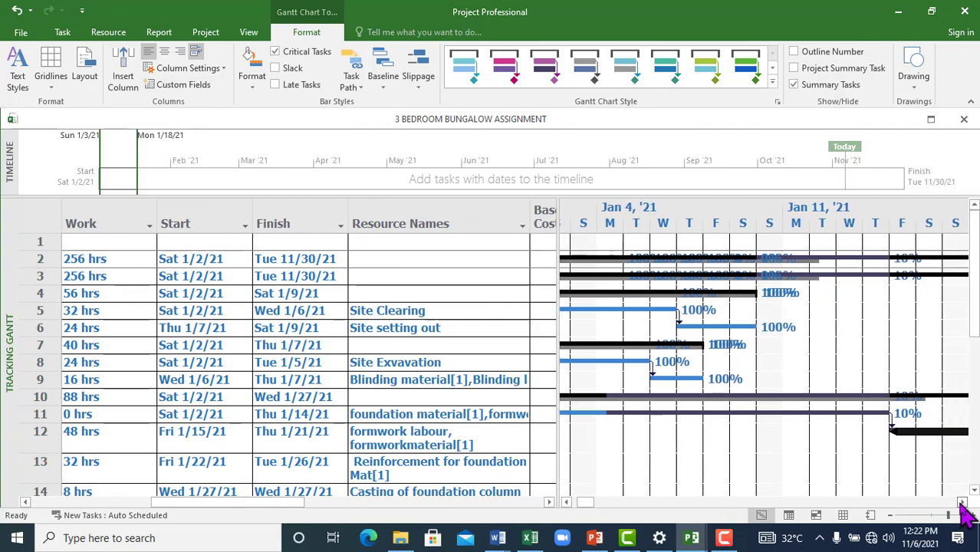
drag(962, 503, 962, 502)
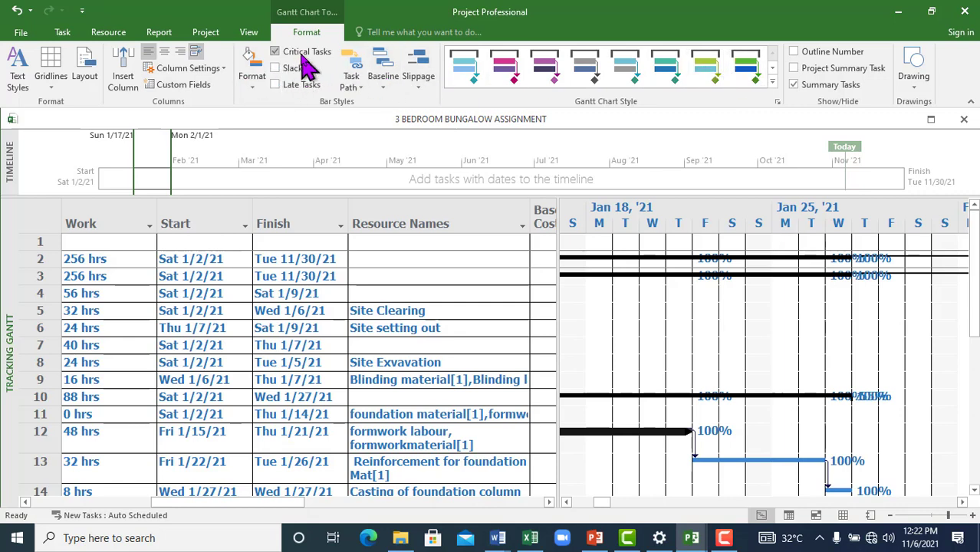
click(274, 51)
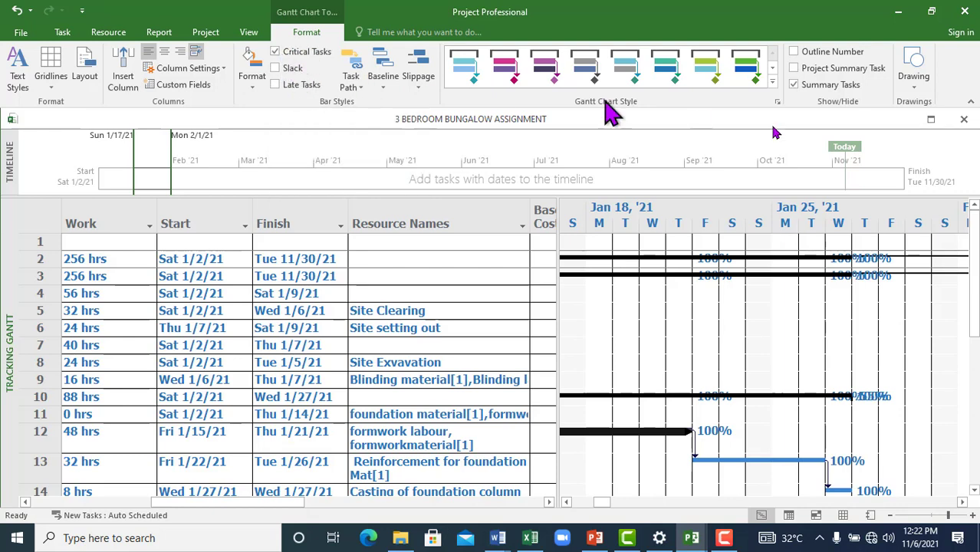
Draw a large oval over the chart from about January 22 to 28 and a smaller one around January 19 to 21.
click(917, 75)
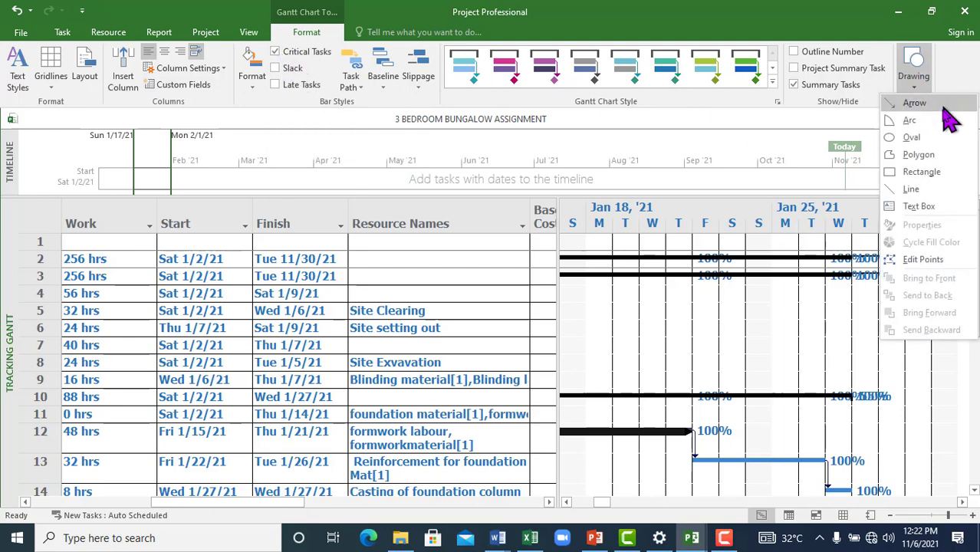
click(911, 138)
drag(693, 307, 868, 441)
click(916, 81)
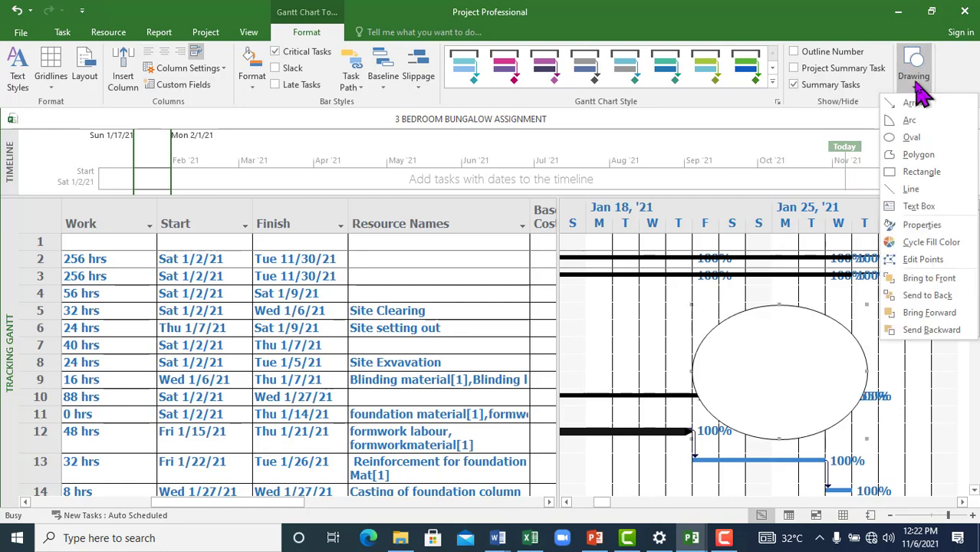
click(914, 138)
drag(633, 293, 674, 368)
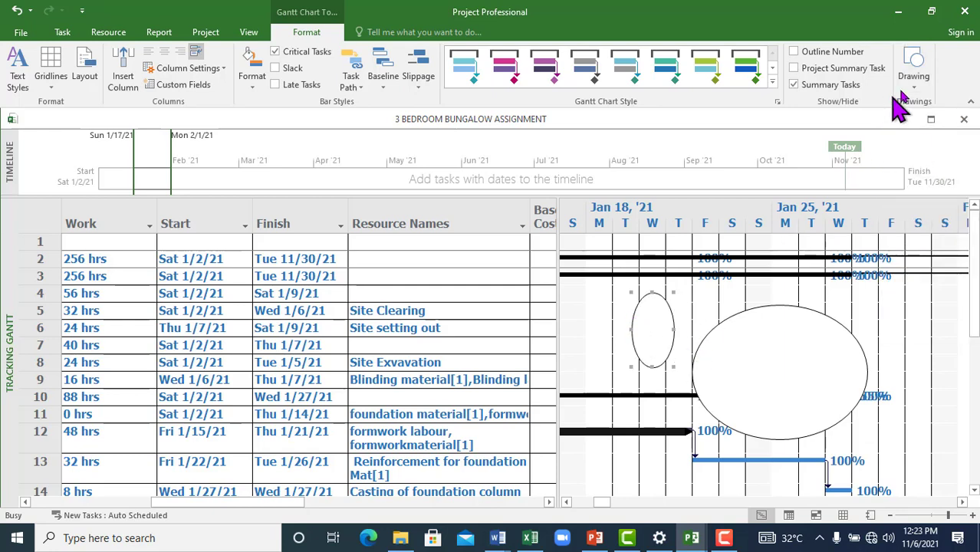
click(770, 385)
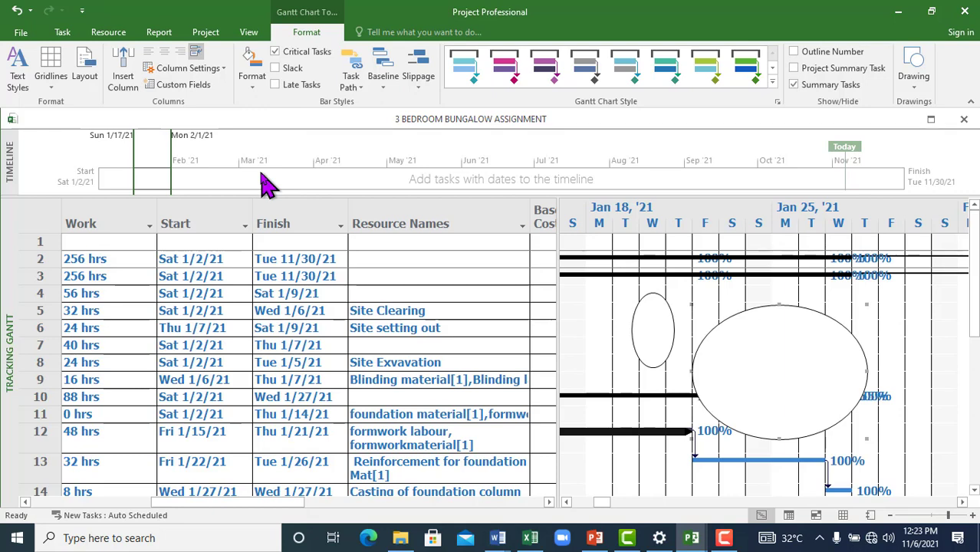
Browse the full report list's Dashboards and Resources categories, highlighting the Overallocated Resources report.
click(160, 33)
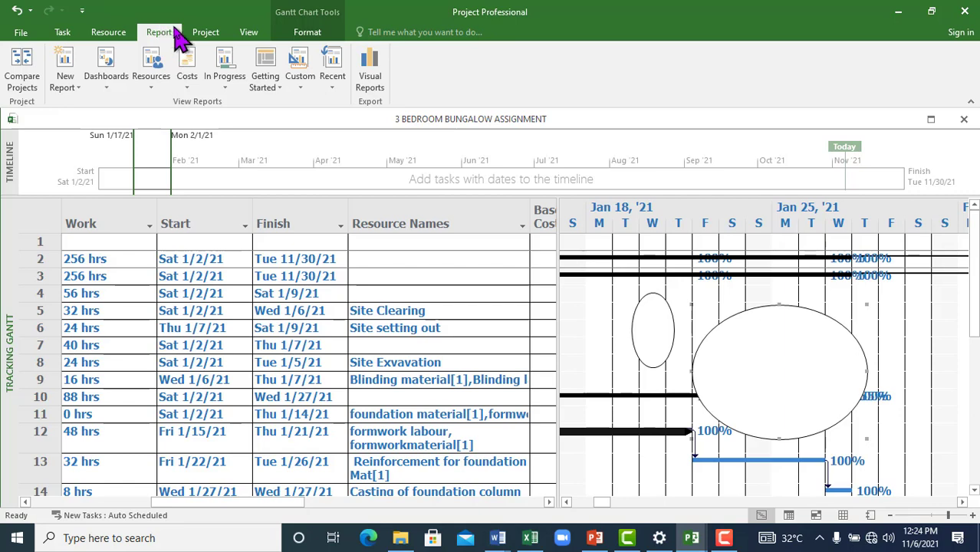
click(145, 77)
click(107, 77)
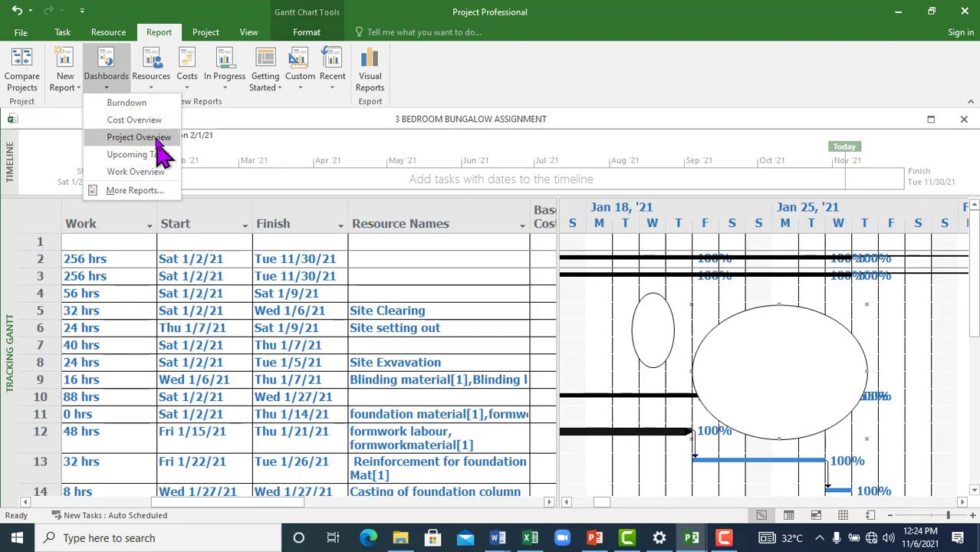
click(123, 192)
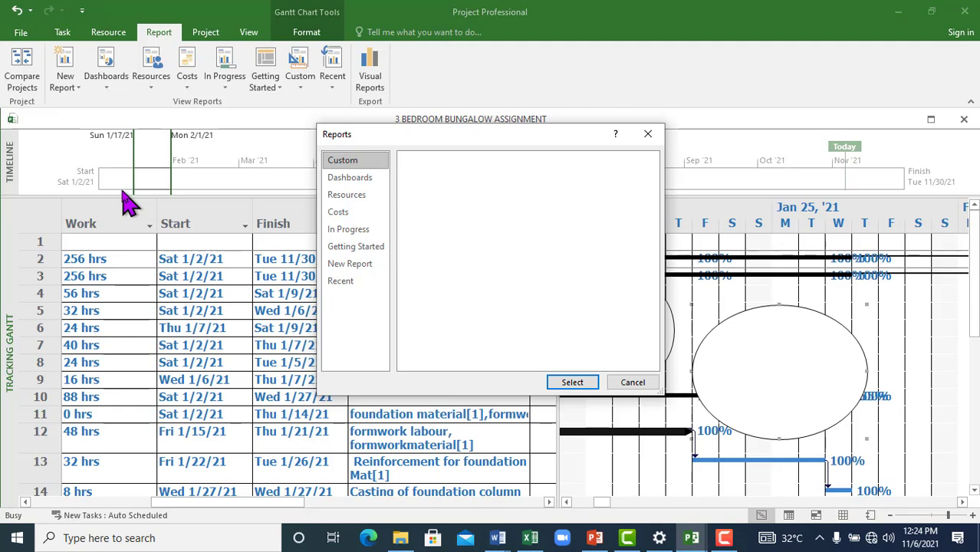
click(349, 179)
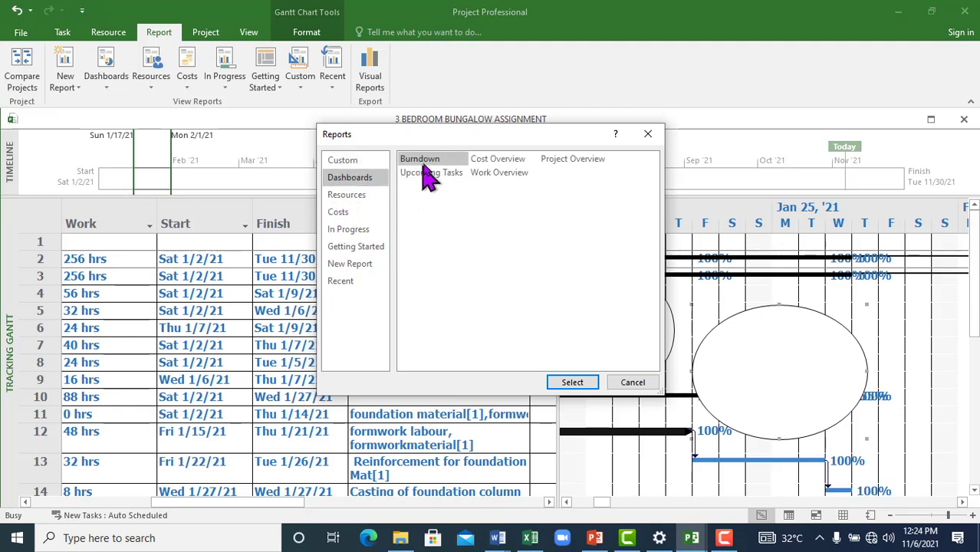
click(335, 198)
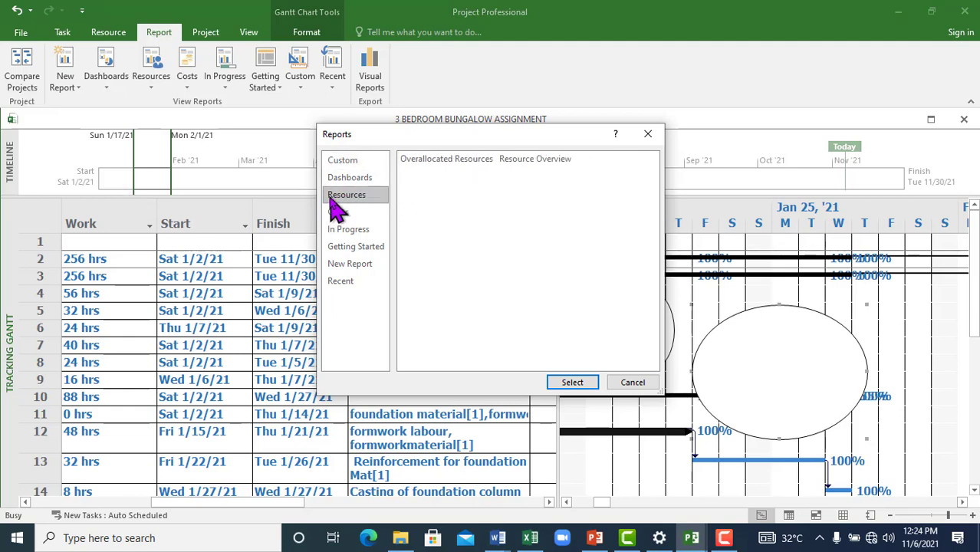
click(421, 165)
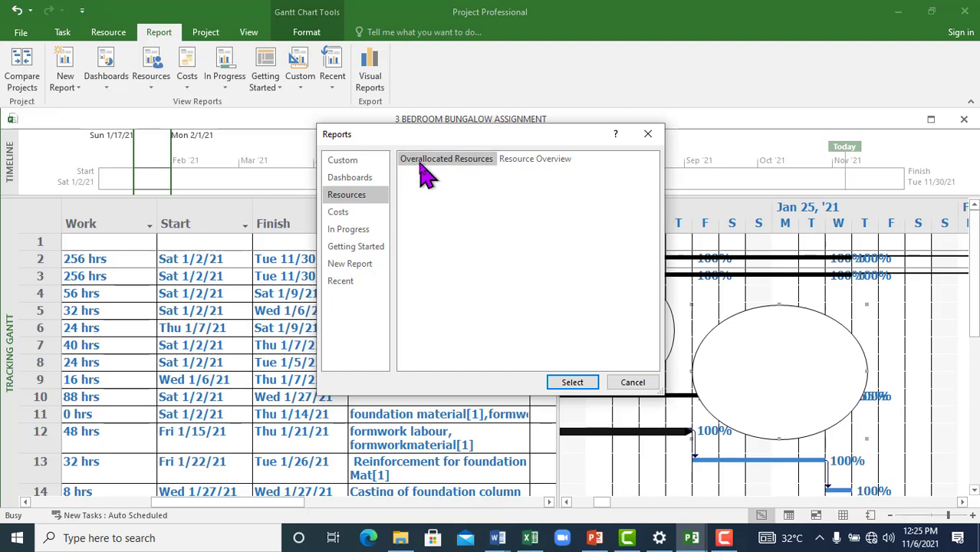
Look through the Costs reports, from Cash Flow and Earned Value Report to Cost Overruns and Resource Cost Overview.
click(342, 213)
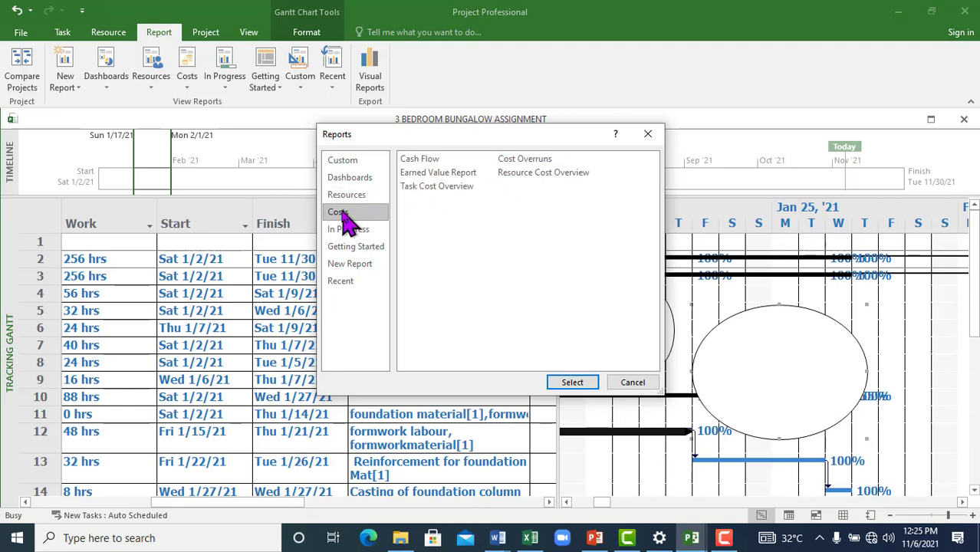
click(421, 160)
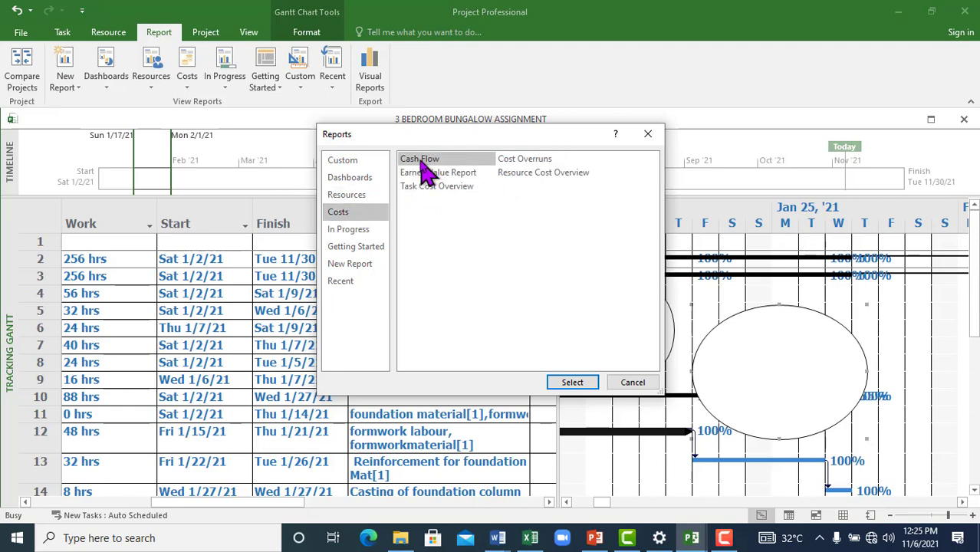
click(423, 173)
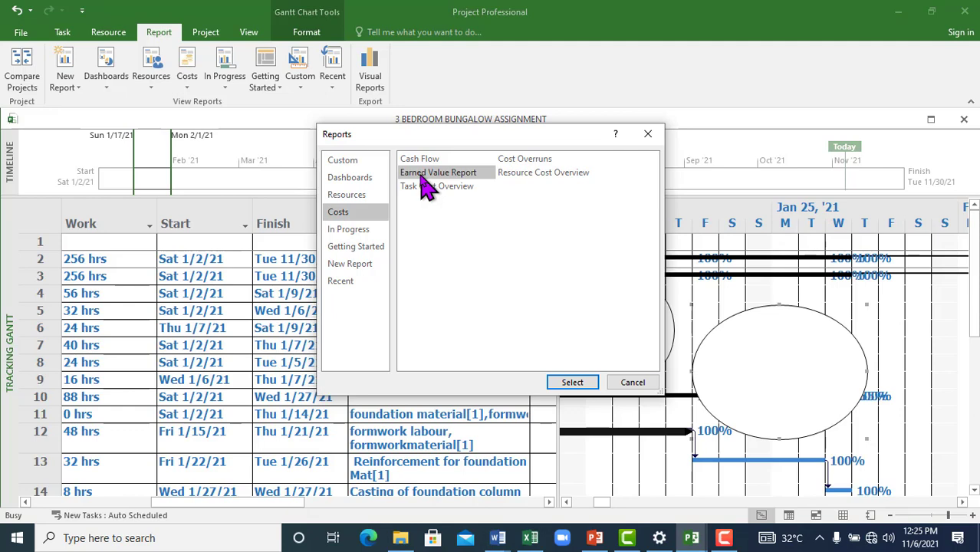
click(426, 188)
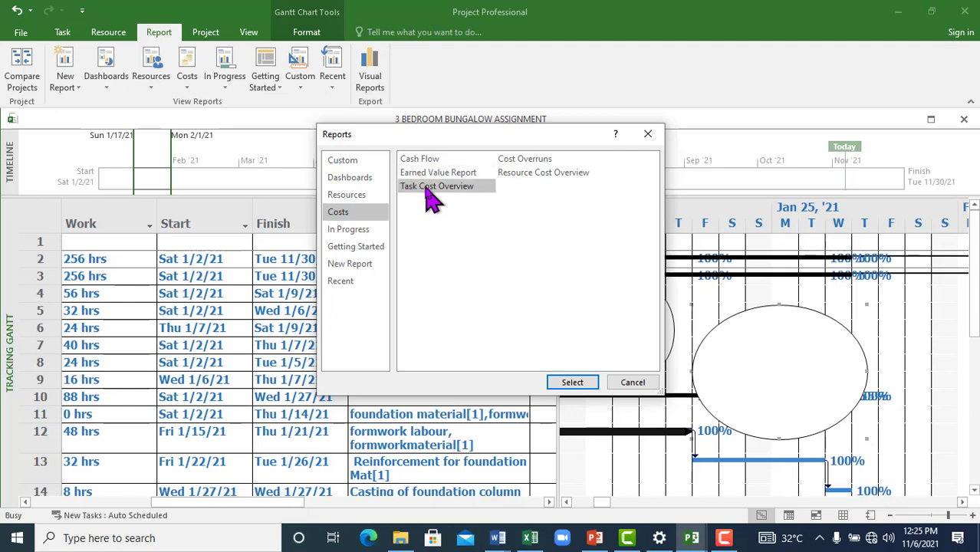
click(520, 174)
click(537, 161)
click(539, 175)
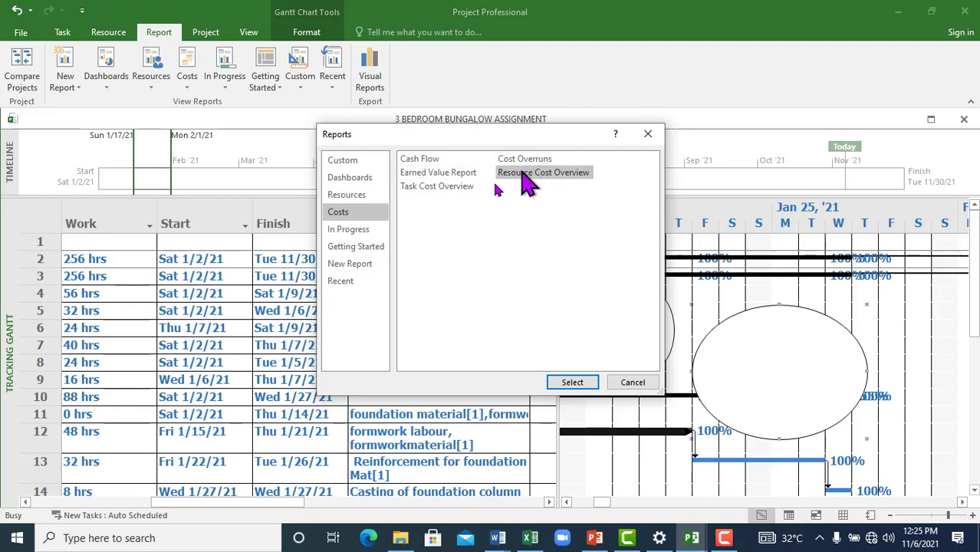
Check the In Progress reports and the New Report layouts, and close the report list without choosing one.
click(360, 229)
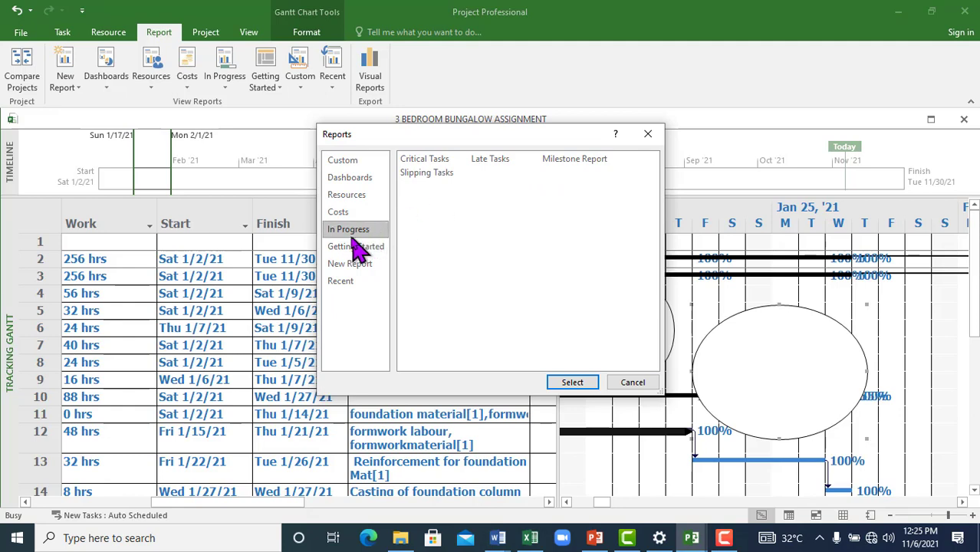
click(443, 161)
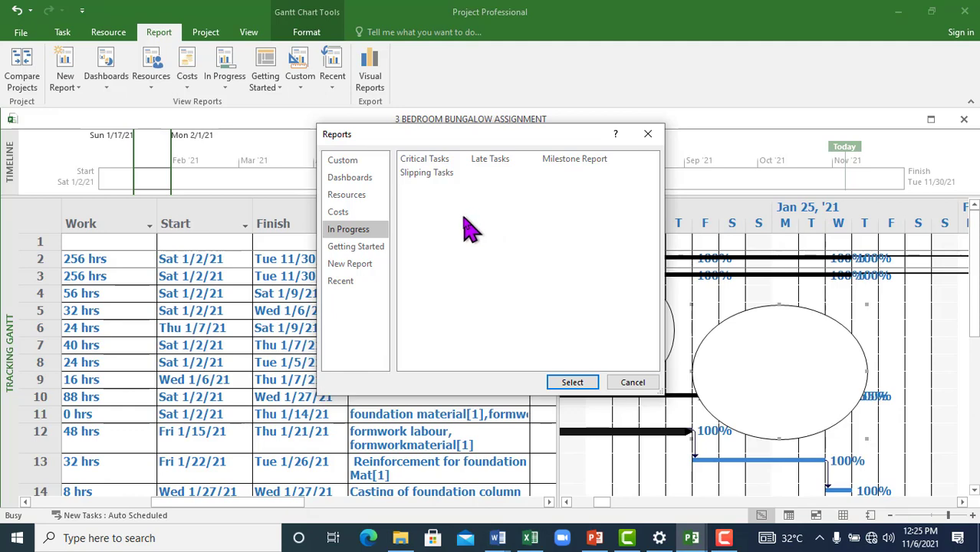
click(349, 269)
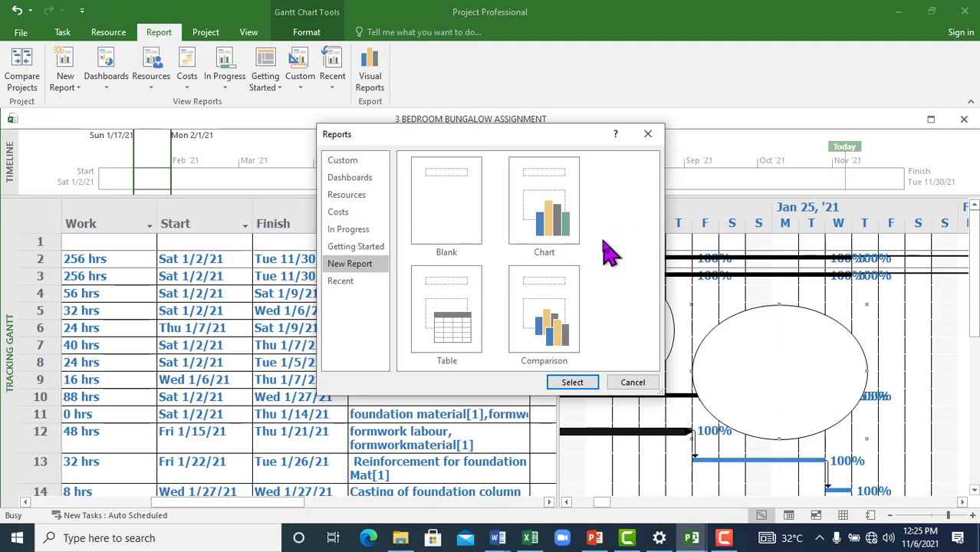
click(648, 135)
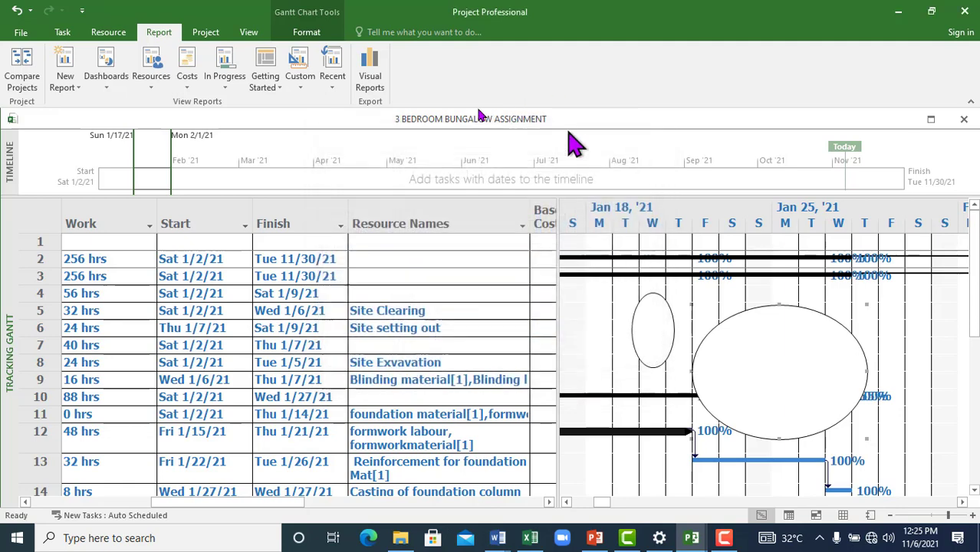
Try to view the Baseline Cost Report as a visual report with weekly usage data.
click(377, 89)
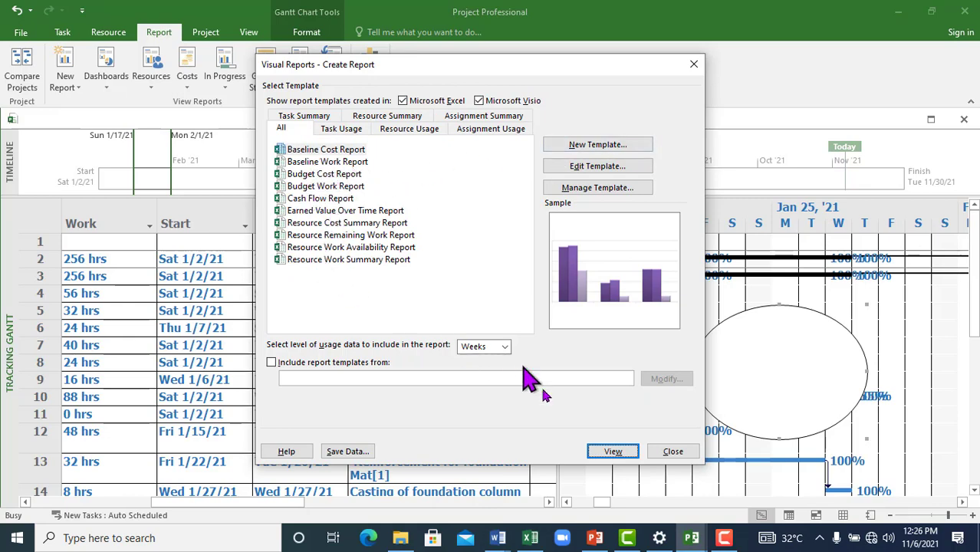
click(592, 453)
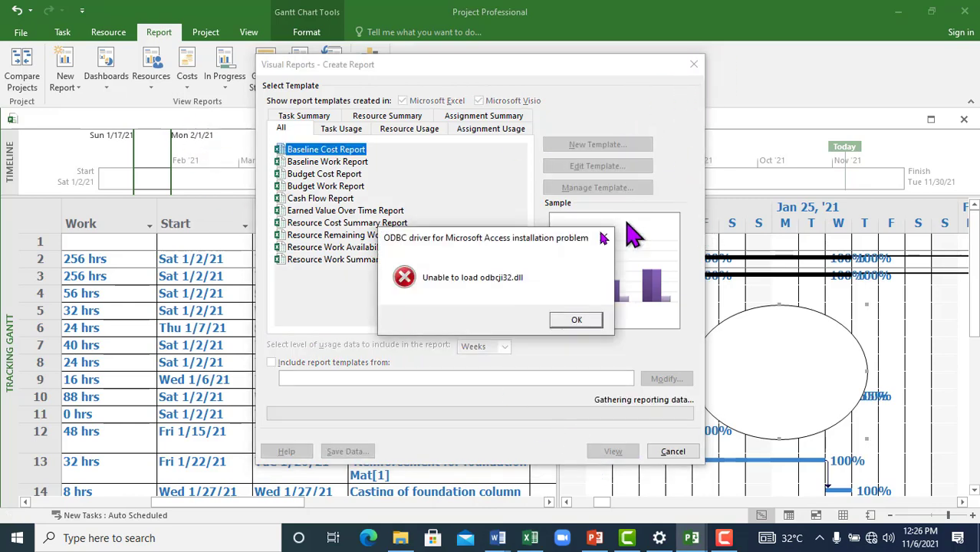
click(577, 320)
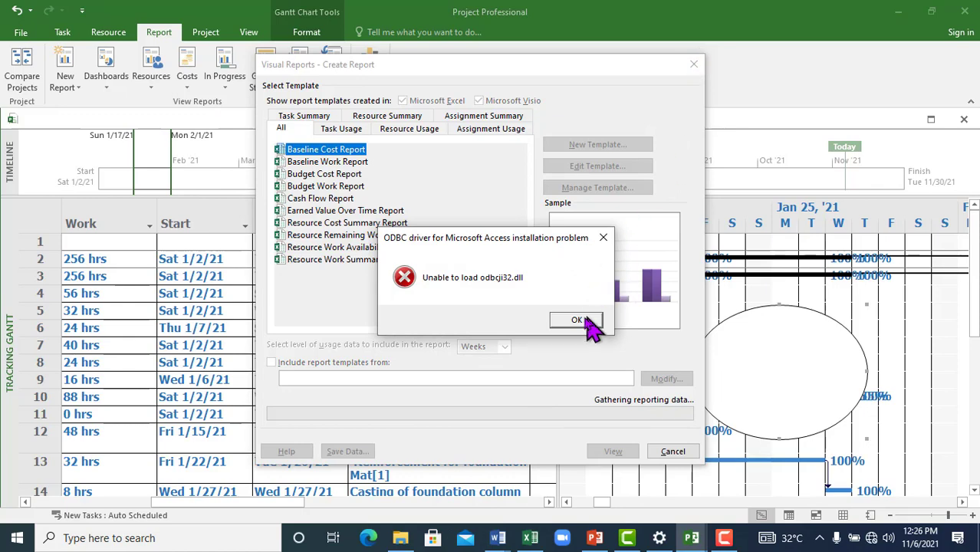
click(583, 320)
click(697, 61)
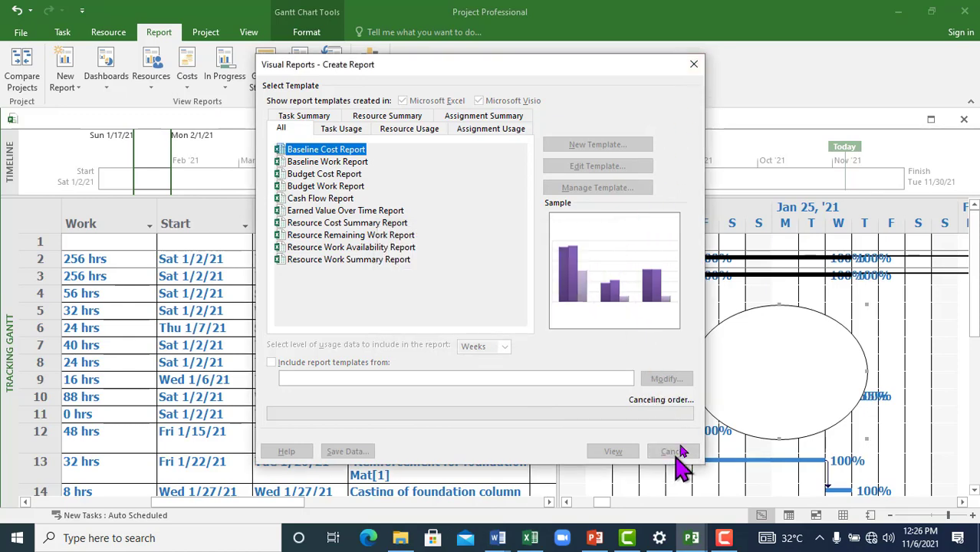
click(694, 62)
click(695, 67)
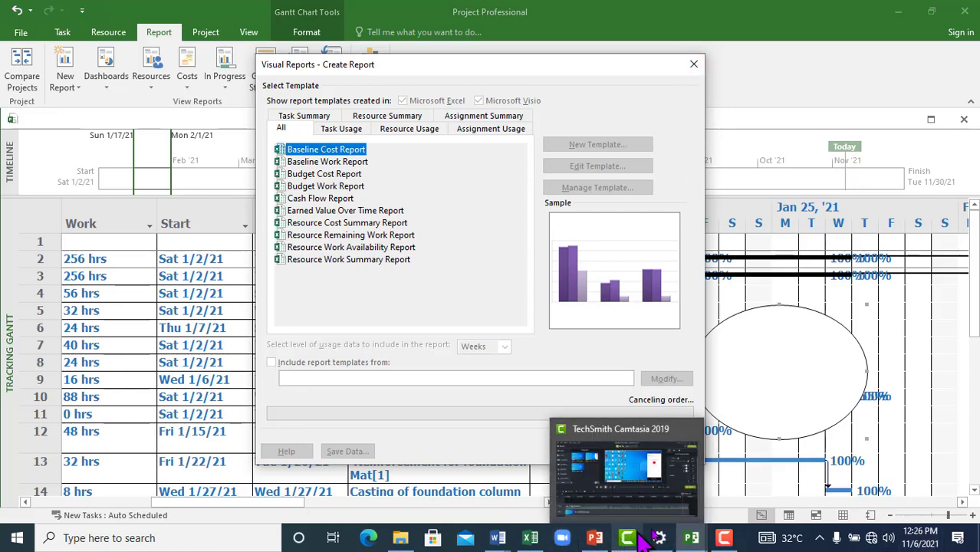
mouse_move(724, 537)
click(772, 504)
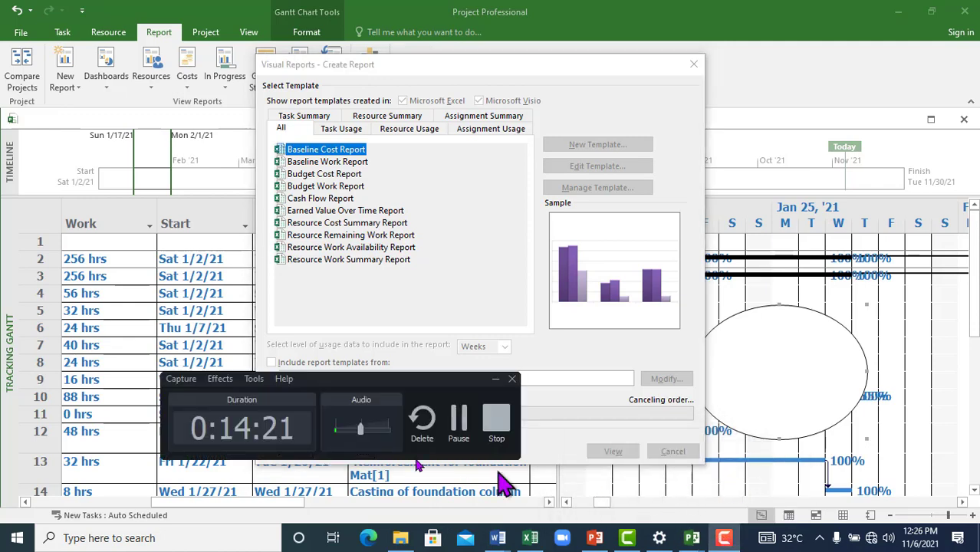
click(462, 420)
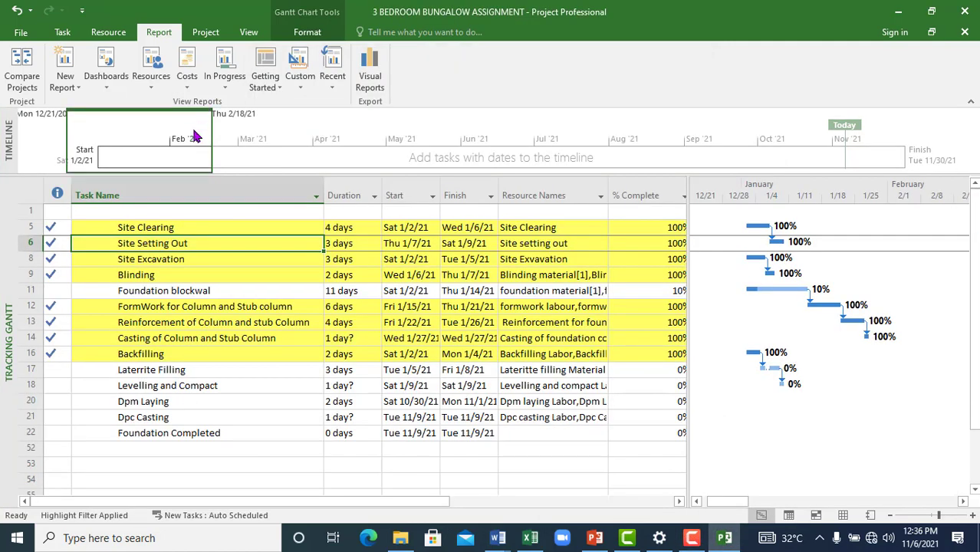
Open the Project Overview dashboard report and examine its completion chart, milestones due and late tasks.
click(374, 92)
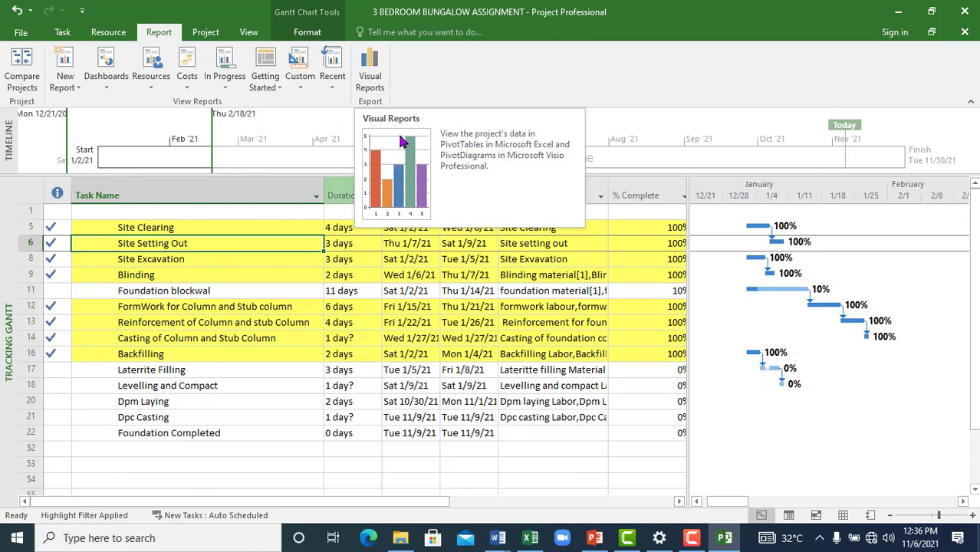
click(113, 91)
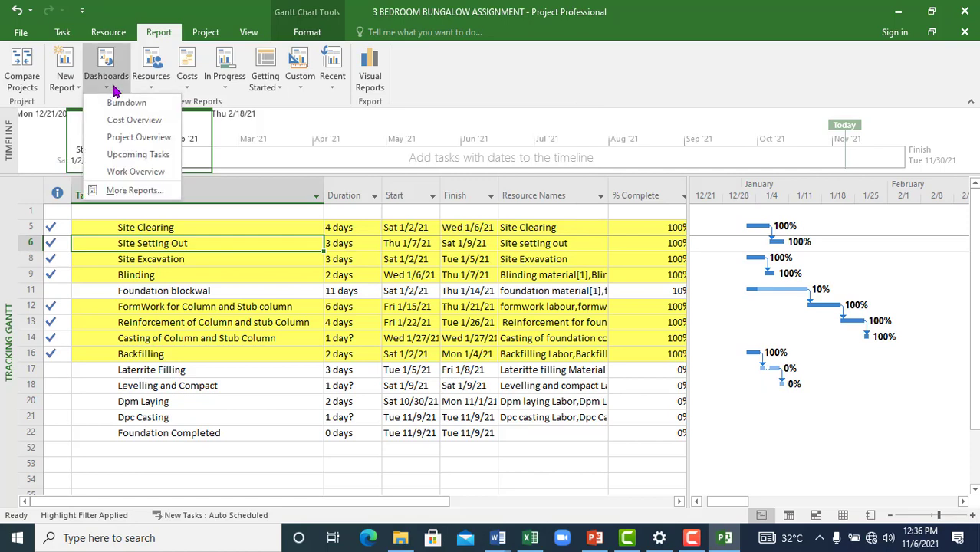
click(135, 138)
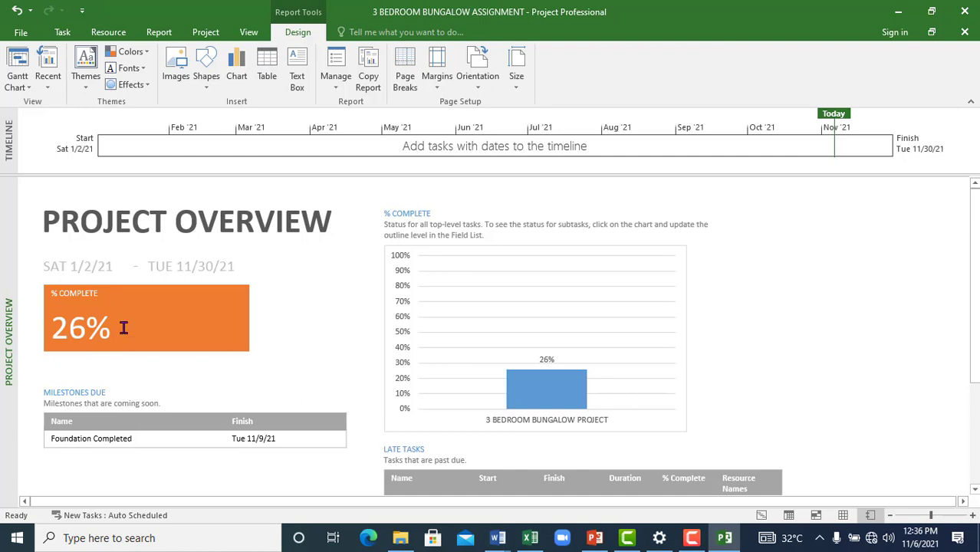
scroll(131, 336, down, 1)
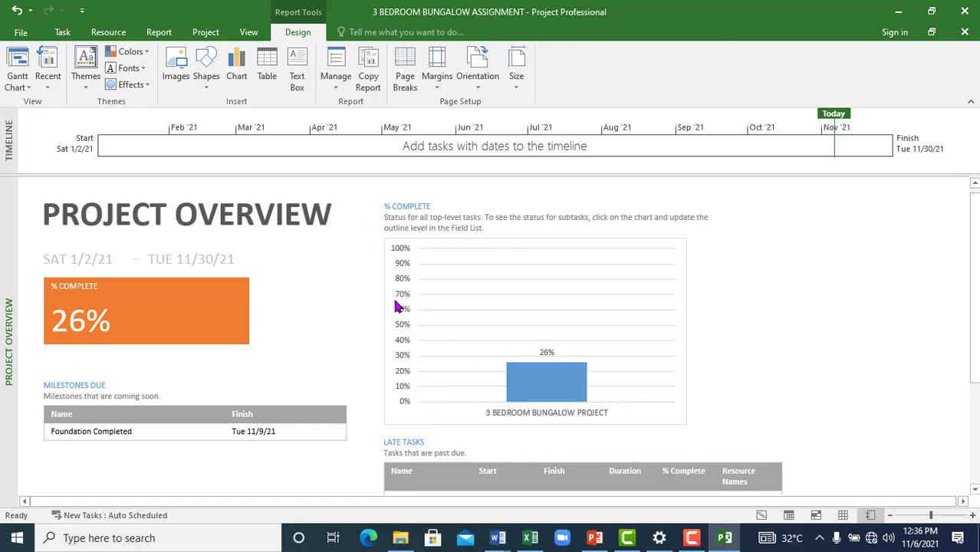
scroll(431, 448, down, 1)
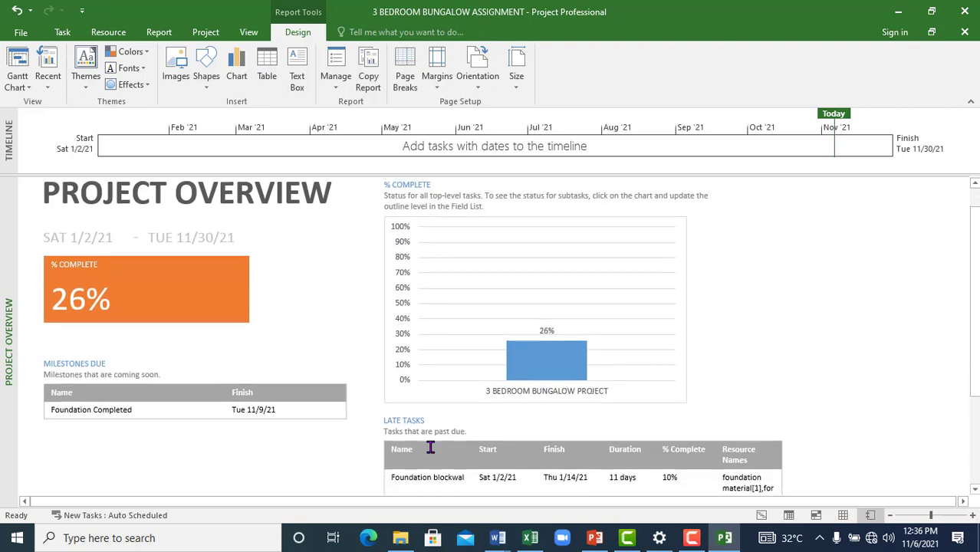
scroll(414, 424, down, 4)
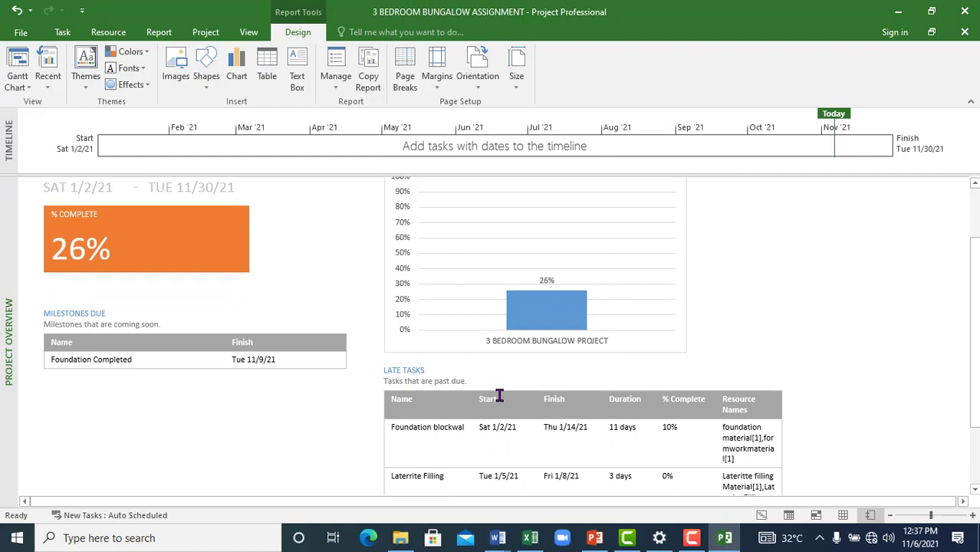
Read the full late tasks list in the Project Overview report, down to the last row.
scroll(560, 414, down, 7)
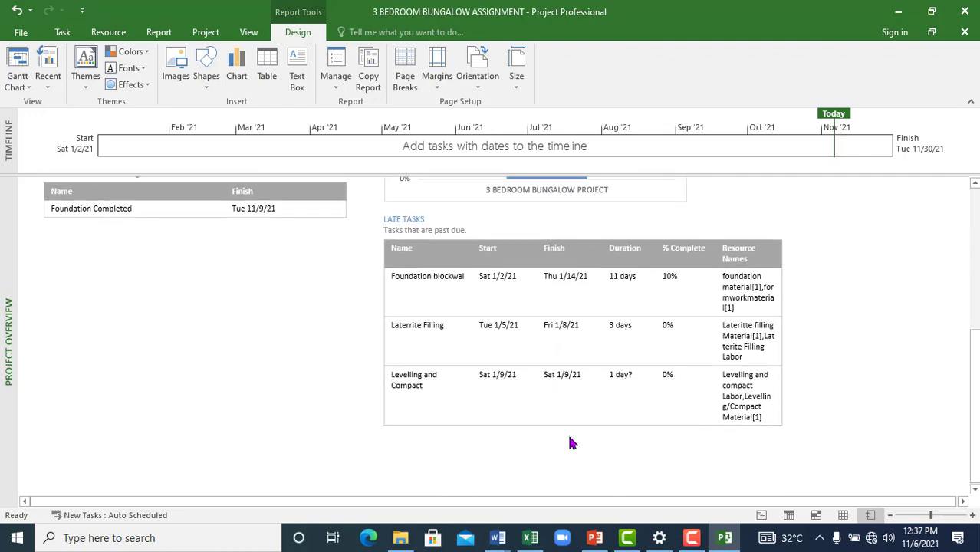
scroll(569, 435, up, 8)
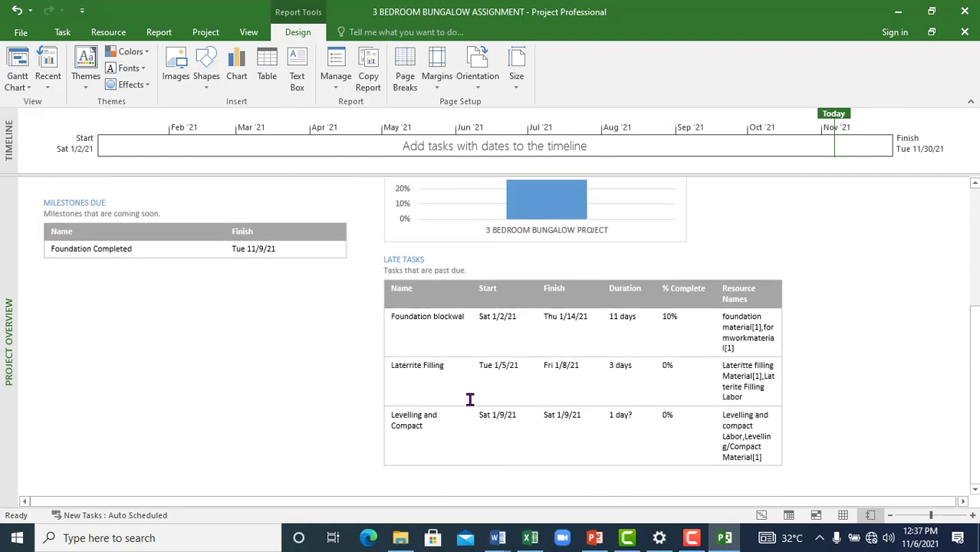
scroll(439, 341, up, 5)
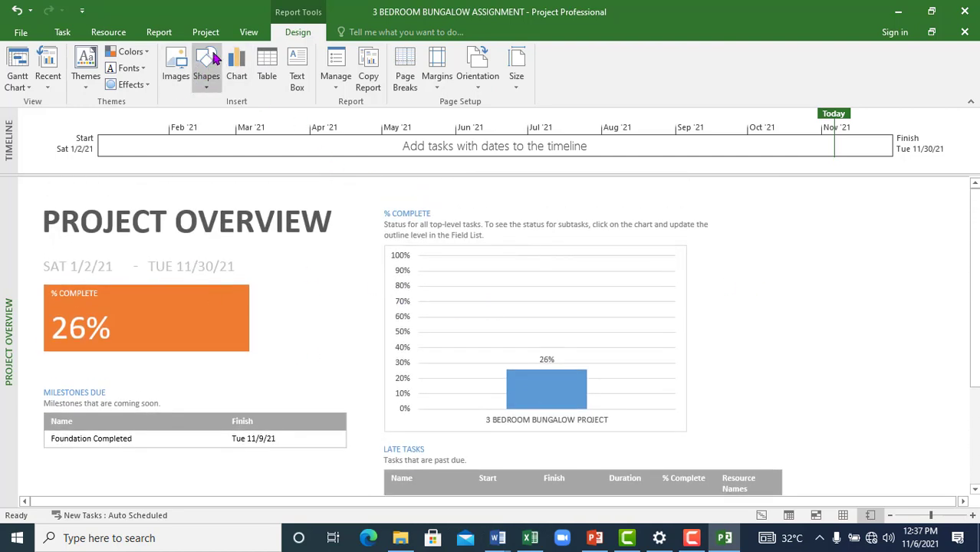
Open the Upcoming Tasks dashboard report and examine its work completion, remaining tasks chart and tasks starting soon.
click(160, 35)
click(117, 86)
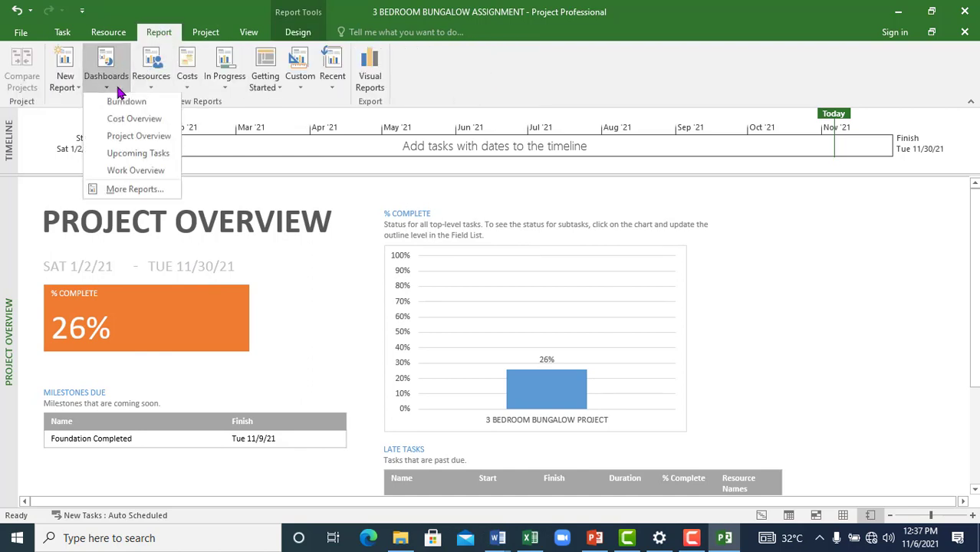
click(142, 155)
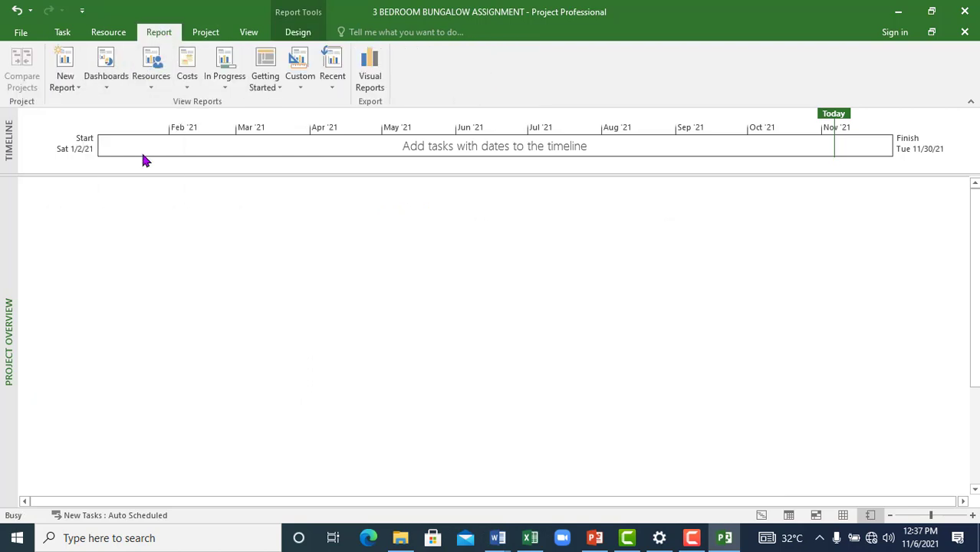
scroll(591, 380, down, 2)
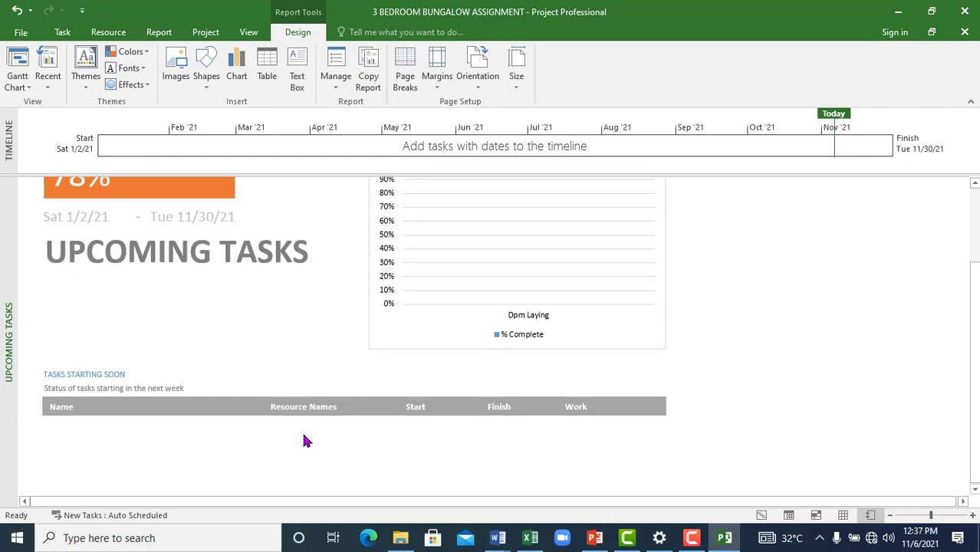
scroll(128, 367, down, 3)
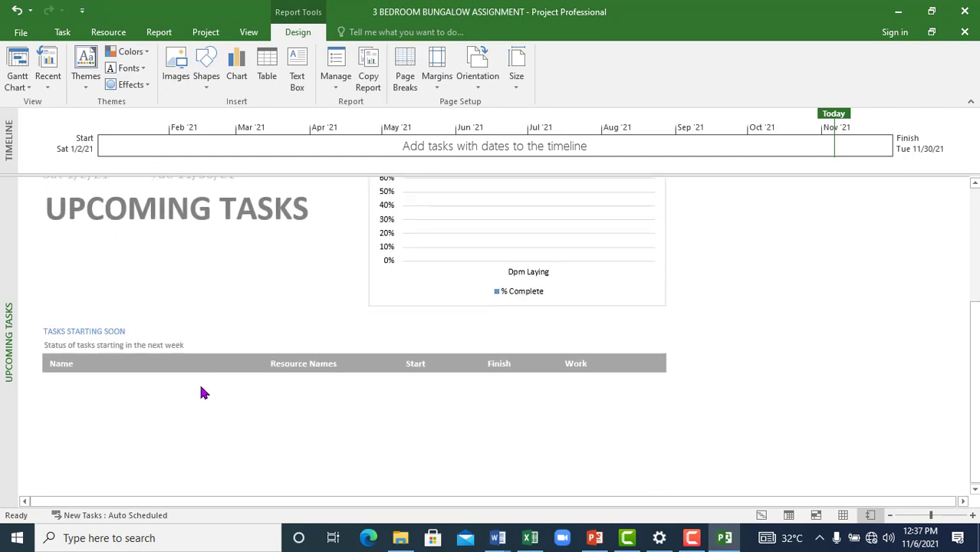
scroll(211, 376, up, 3)
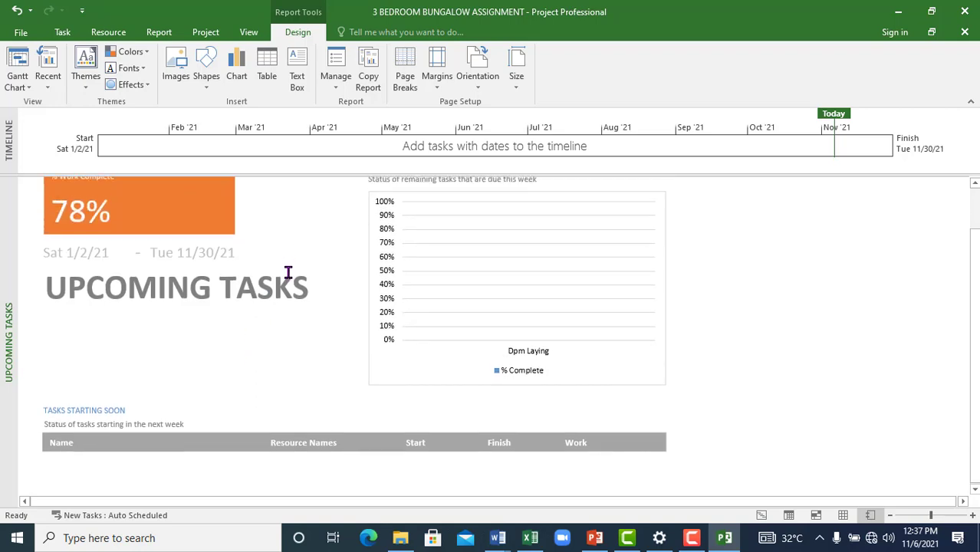
scroll(322, 283, down, 1)
scroll(264, 353, up, 1)
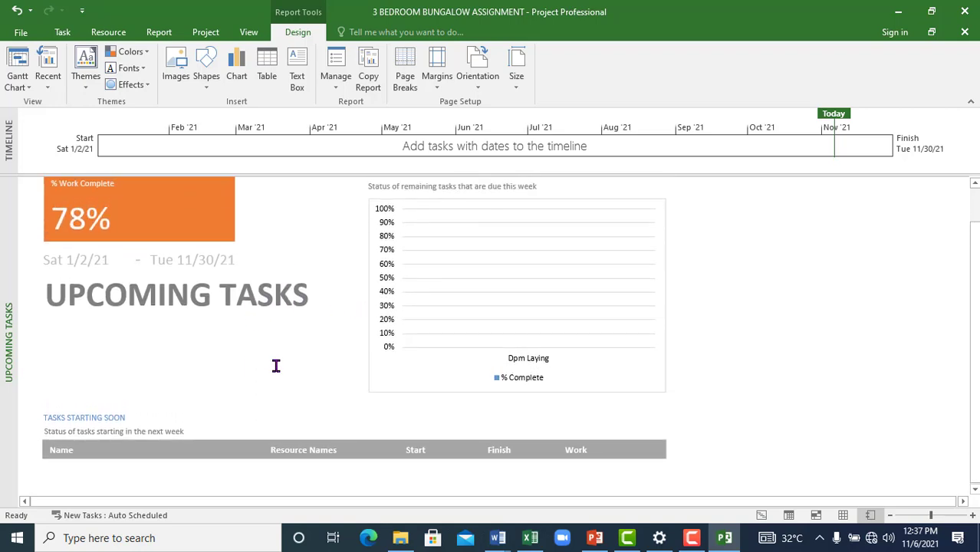
scroll(273, 368, up, 1)
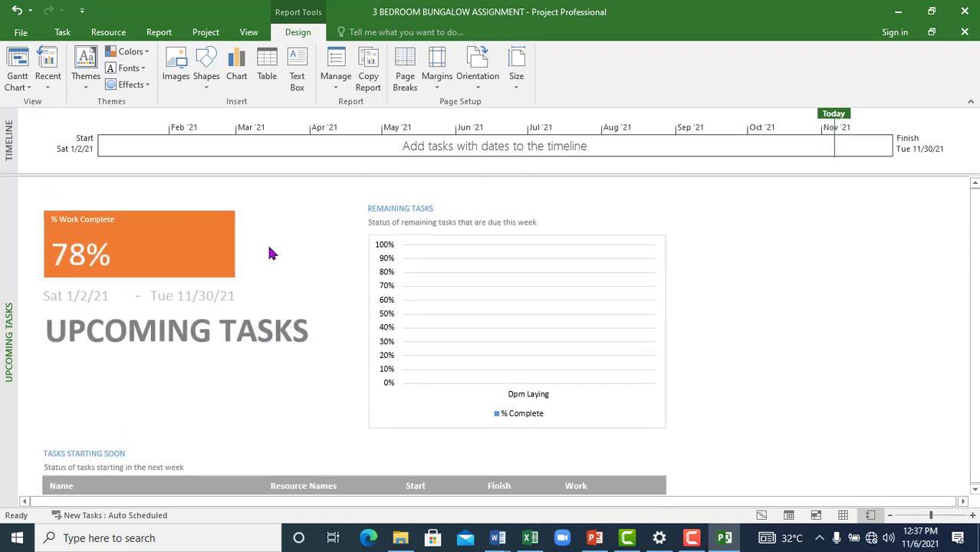
scroll(306, 282, down, 1)
scroll(300, 288, down, 1)
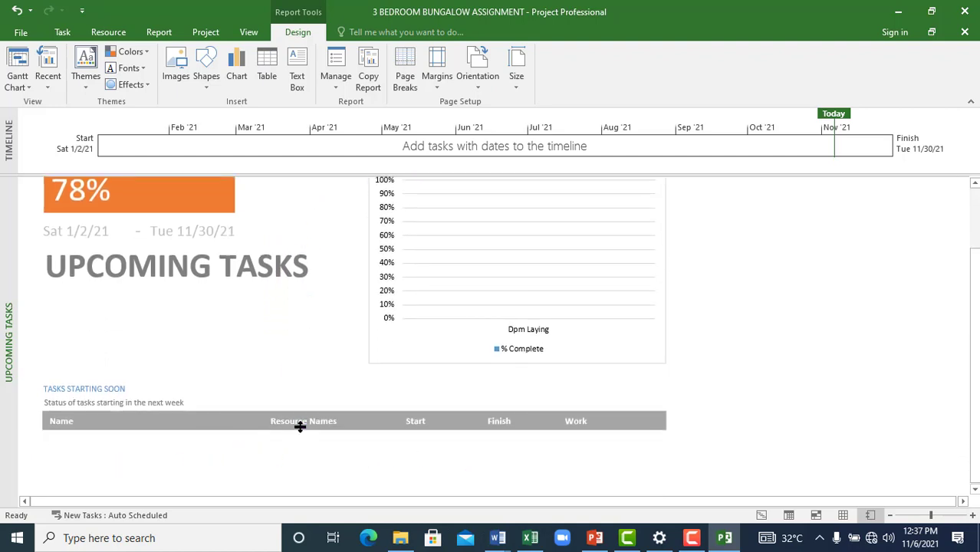
Open the Work Overview dashboard report.
click(160, 33)
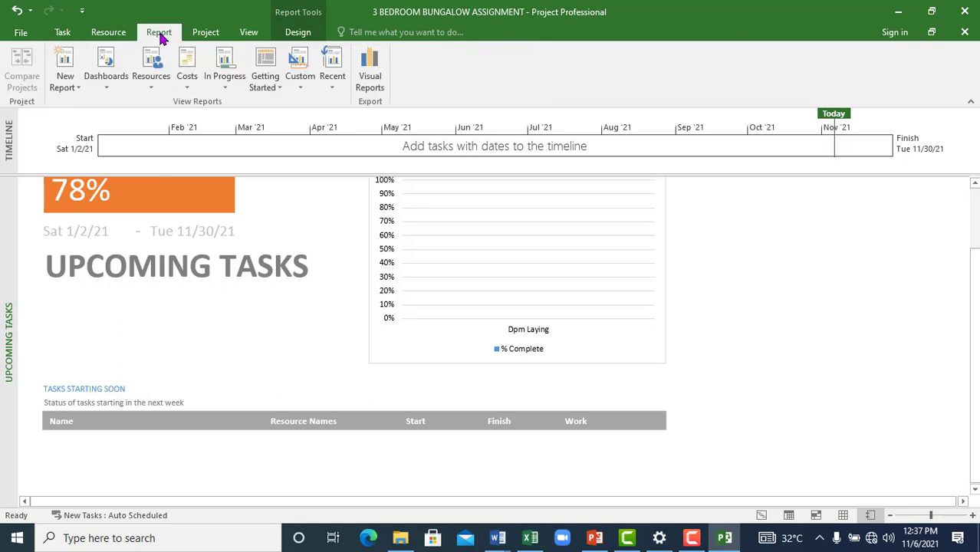
click(110, 89)
click(154, 156)
click(111, 87)
click(142, 172)
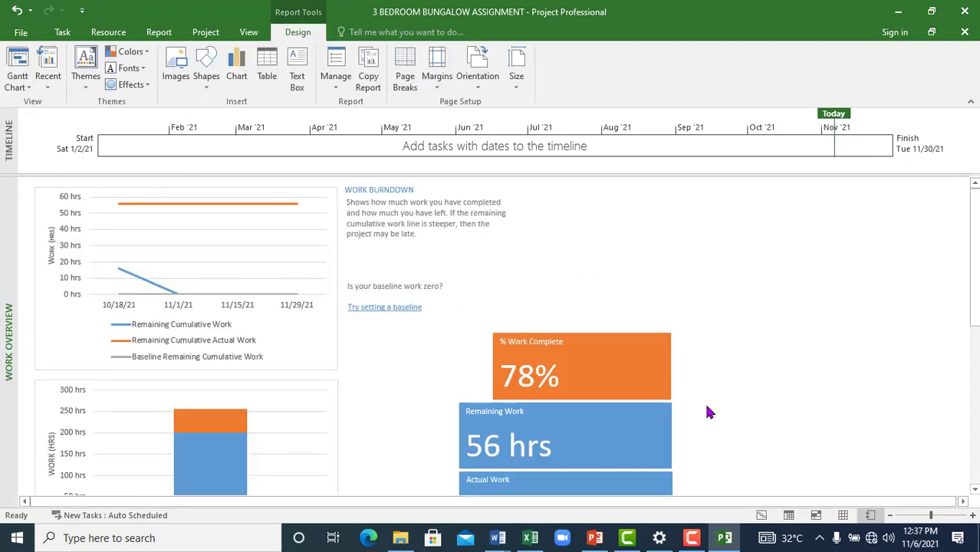
Examine the Work Overview report's burndown, remaining and actual work, work stats, resource stats and remaining availability charts.
scroll(583, 361, down, 1)
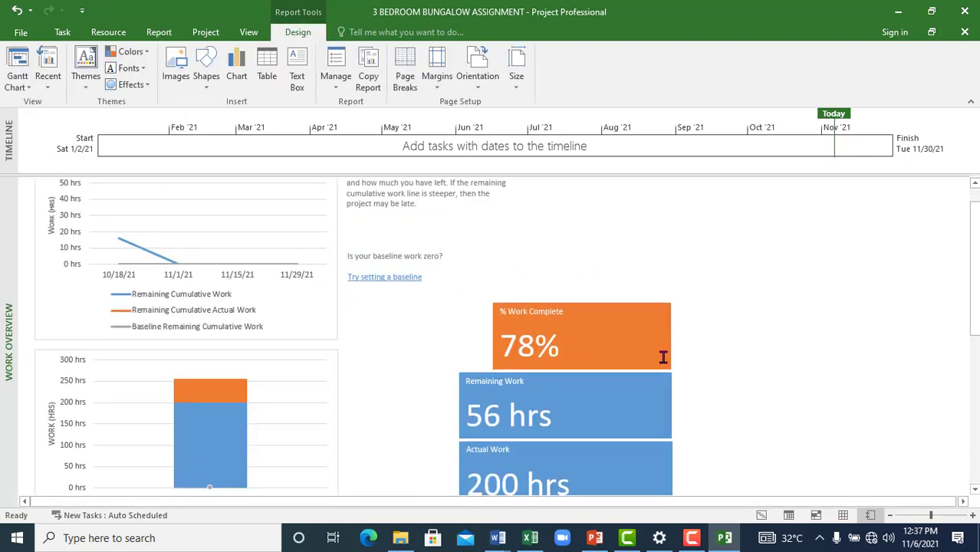
scroll(636, 425, down, 1)
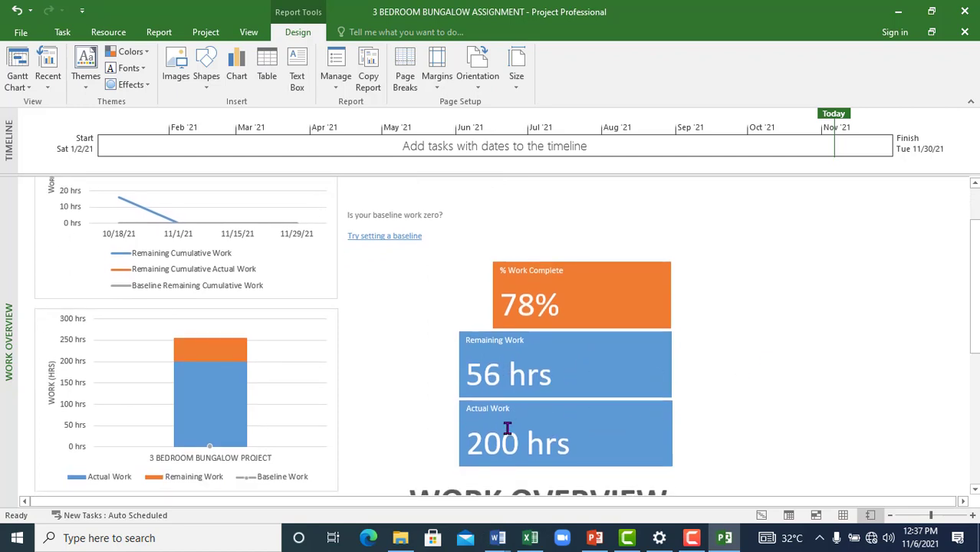
scroll(766, 398, down, 2)
scroll(610, 395, down, 4)
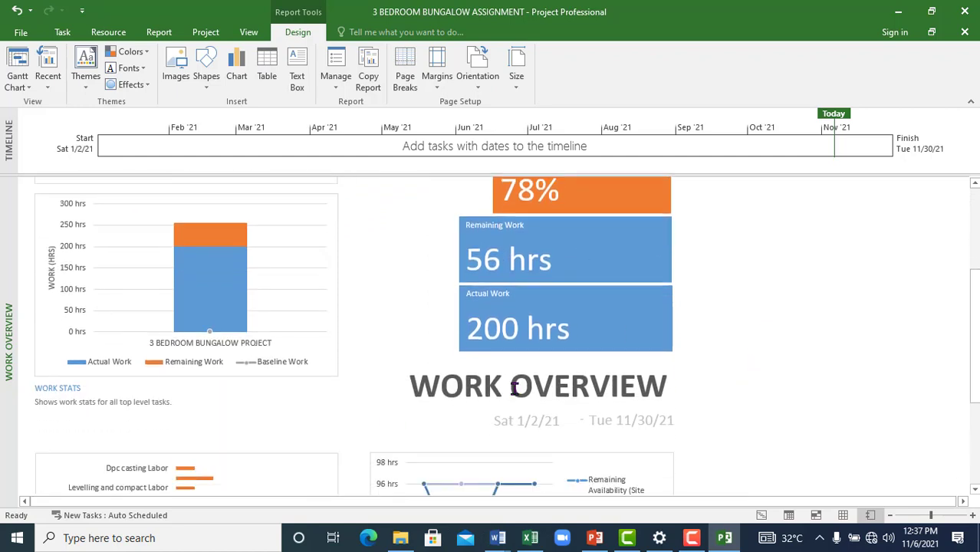
scroll(580, 393, down, 2)
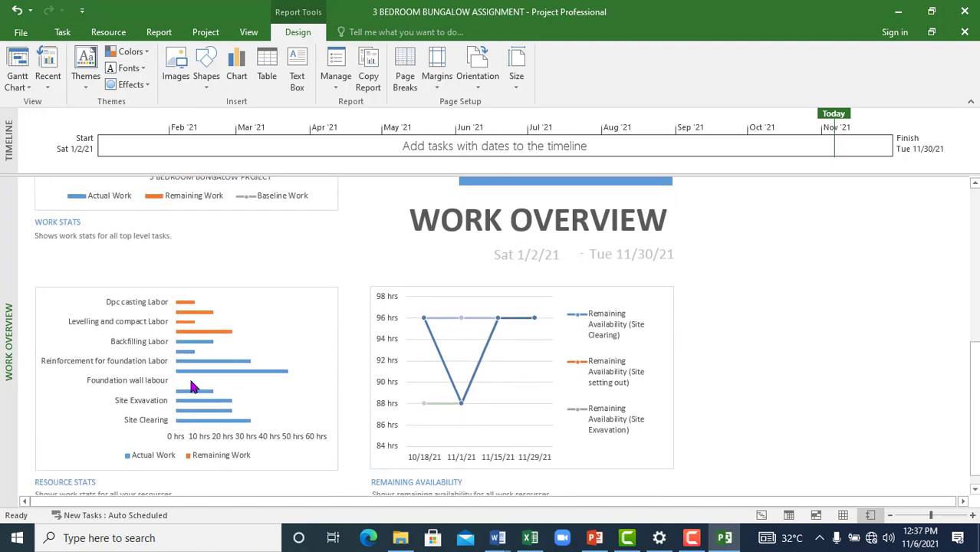
scroll(192, 388, down, 1)
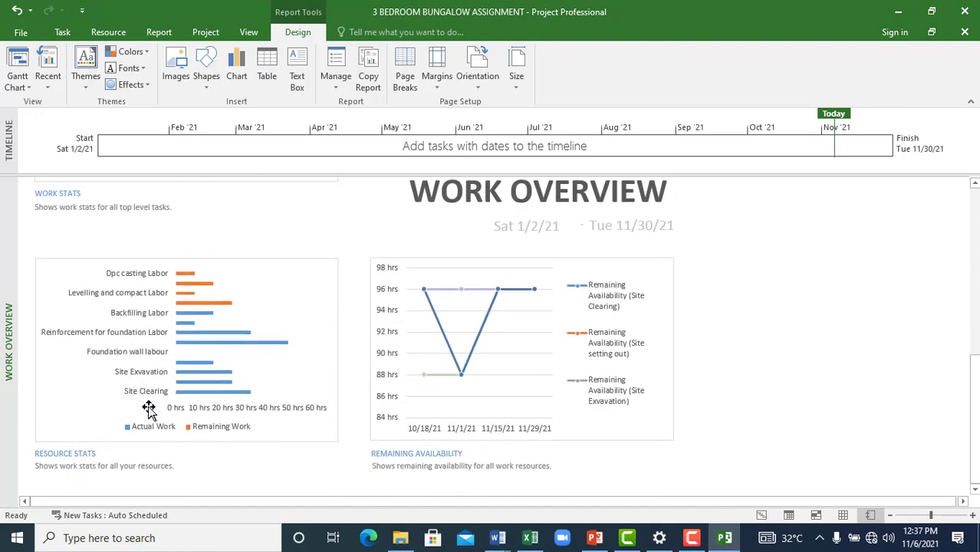
scroll(186, 414, down, 4)
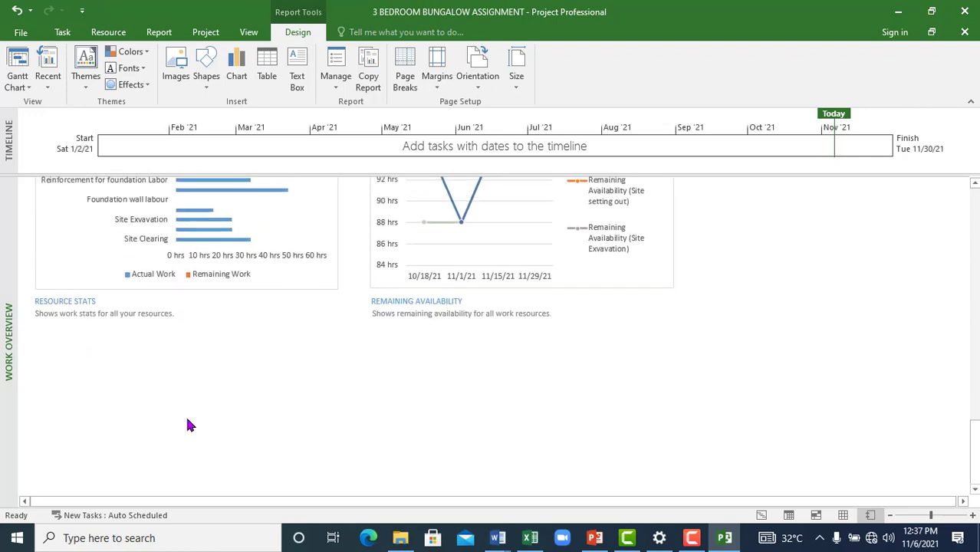
scroll(188, 422, up, 6)
scroll(182, 418, up, 9)
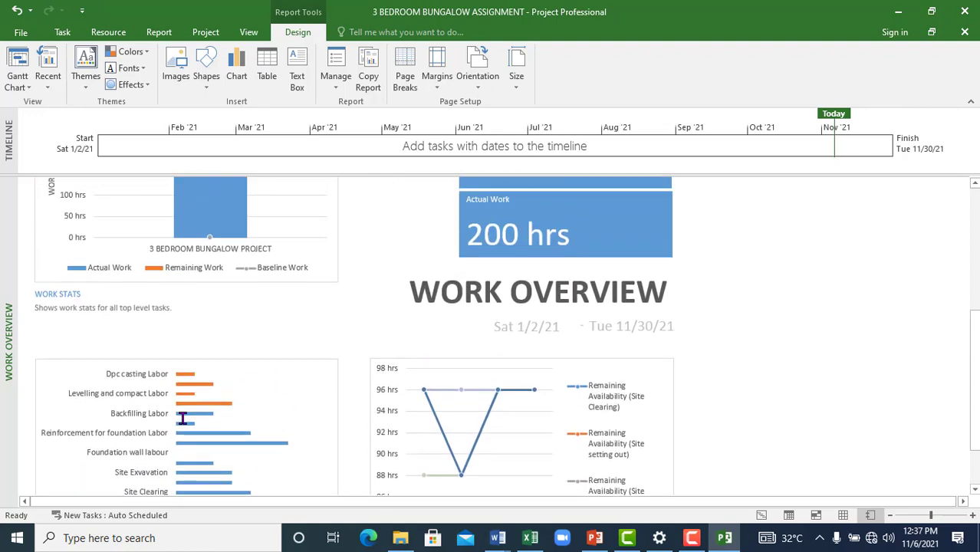
scroll(182, 419, up, 3)
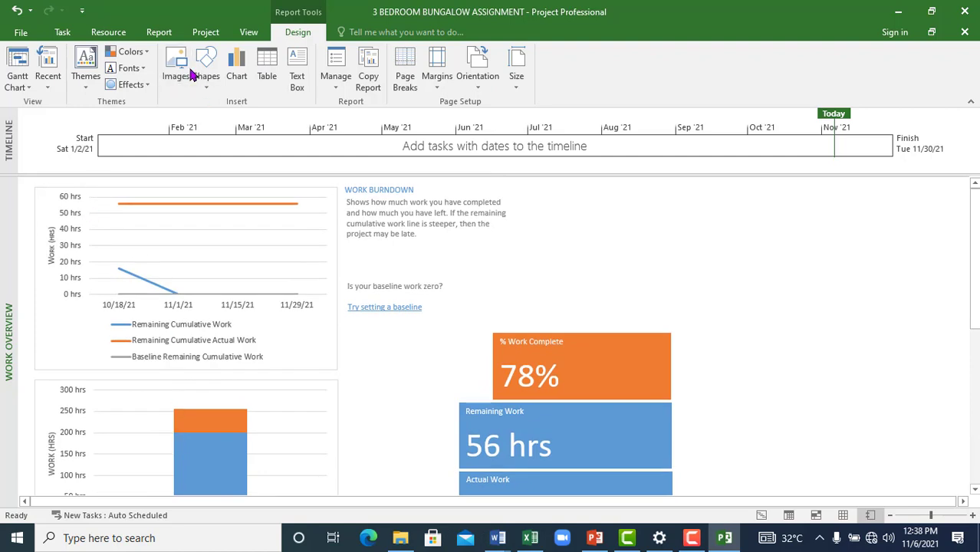
Open the Critical Tasks report from the In Progress reports and examine its status chart and task table.
click(164, 34)
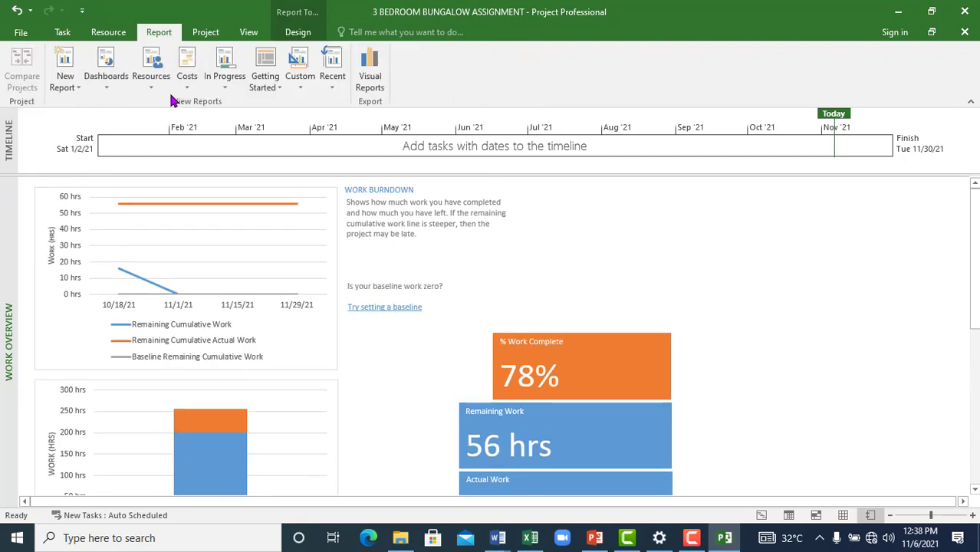
click(102, 87)
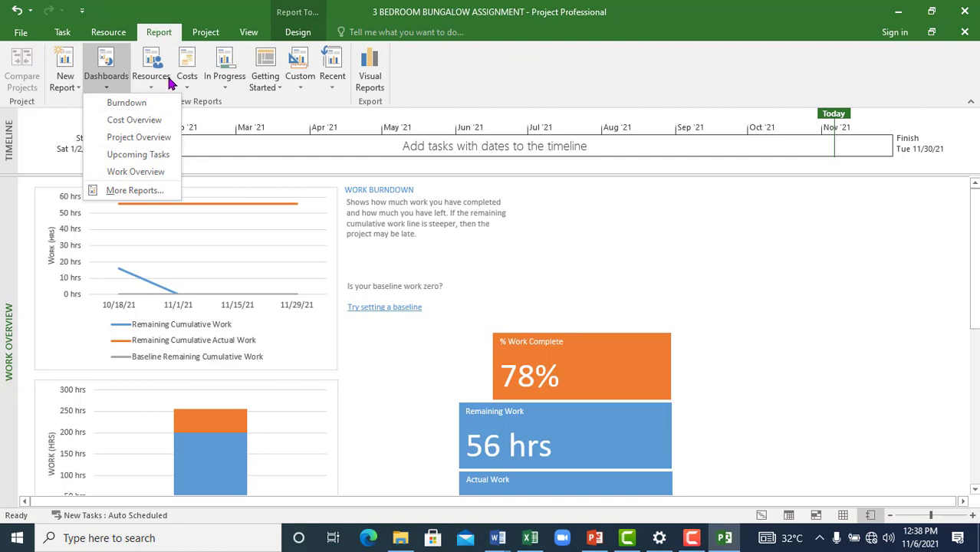
click(225, 84)
click(253, 102)
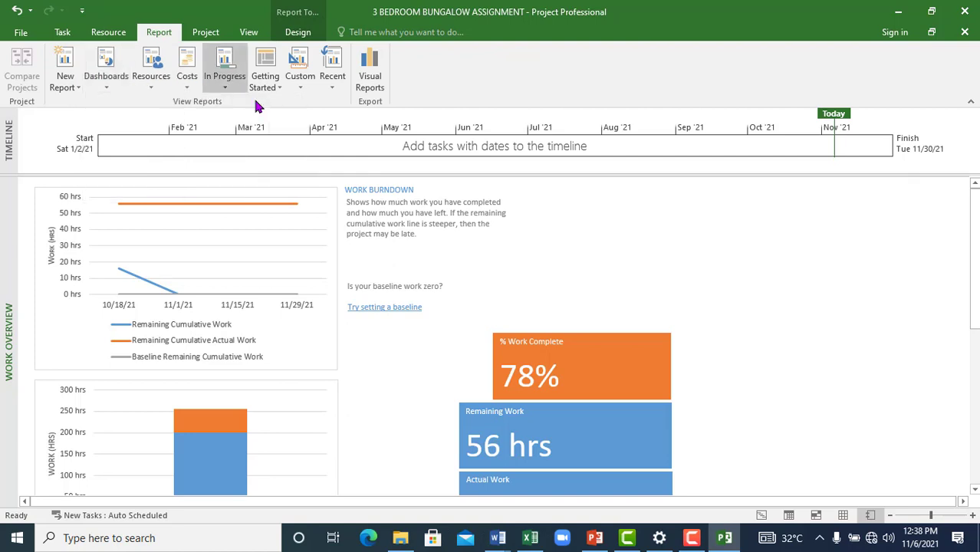
scroll(214, 381, down, 3)
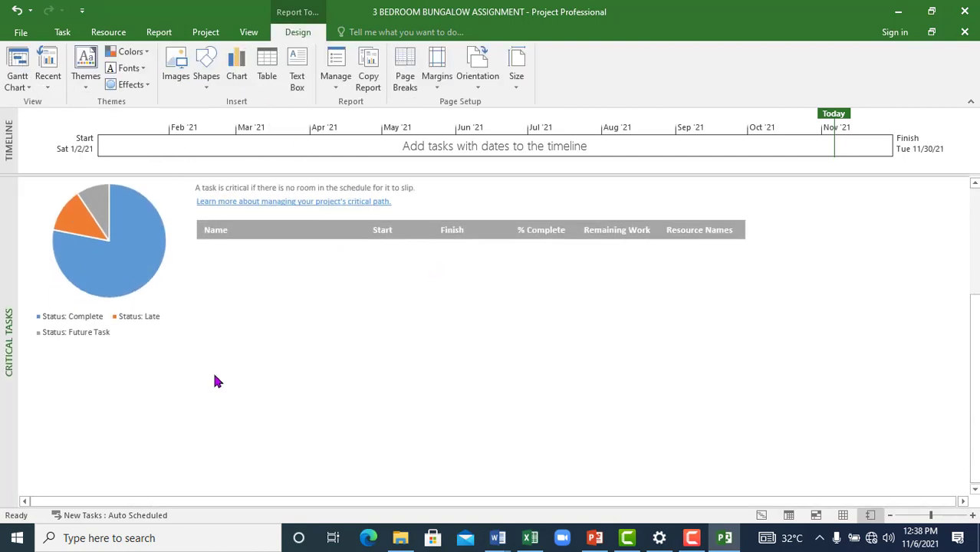
scroll(225, 387, up, 3)
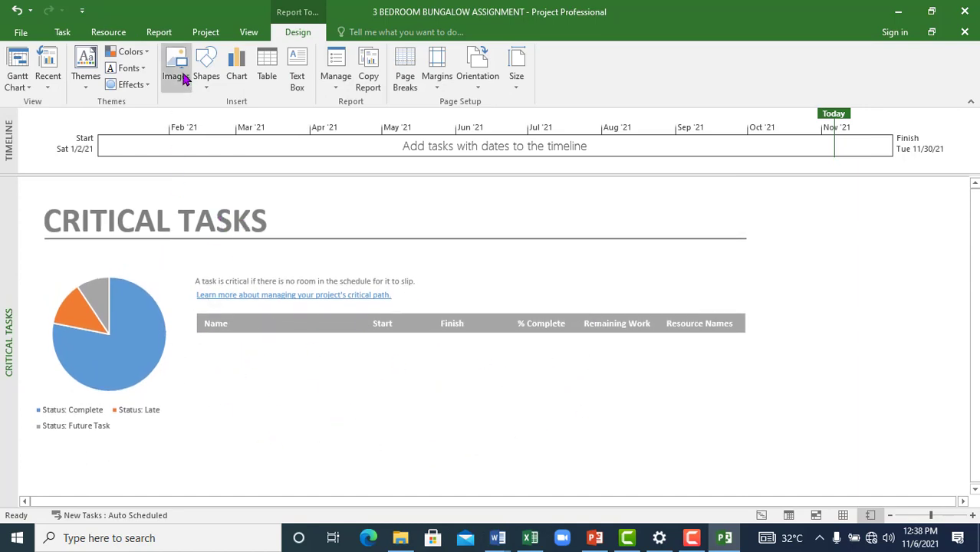
Open the Late Tasks report from the In Progress reports.
click(161, 33)
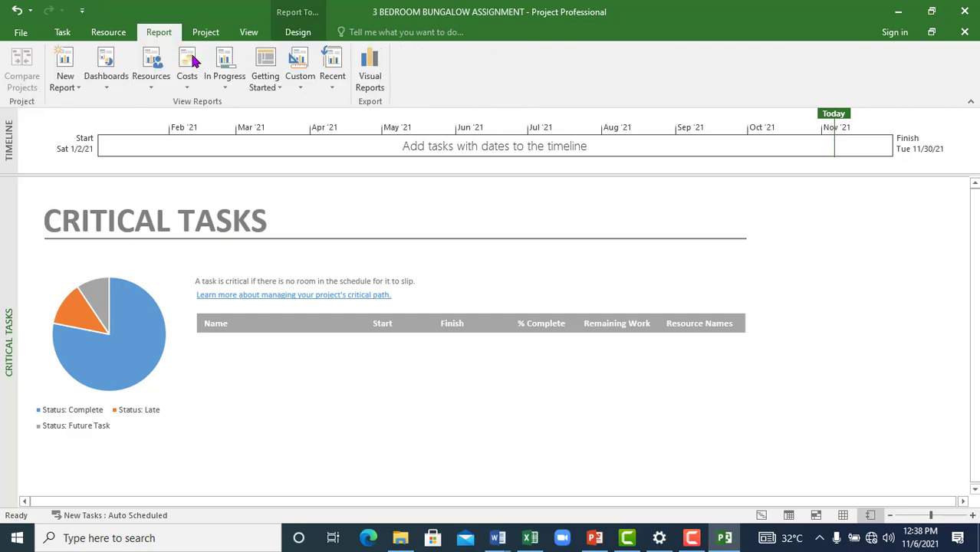
click(226, 88)
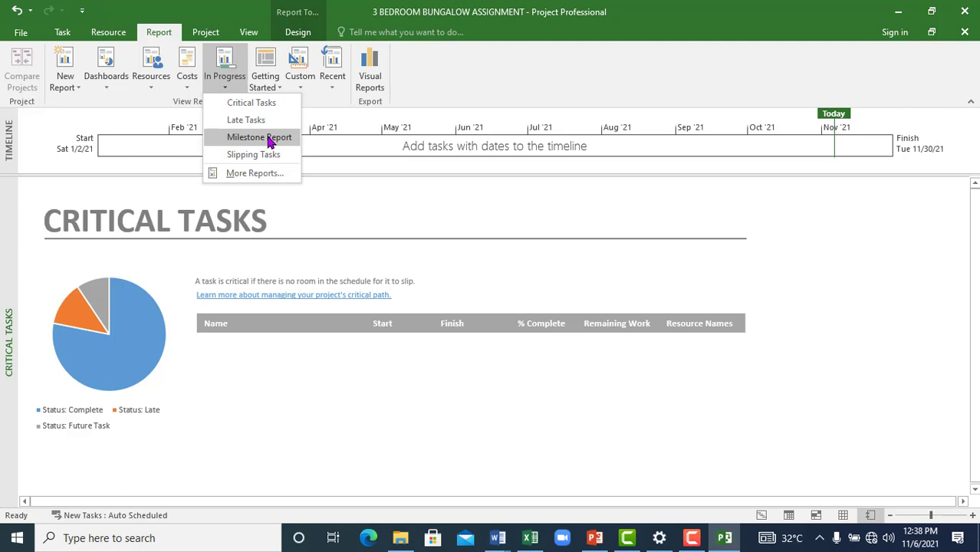
click(246, 121)
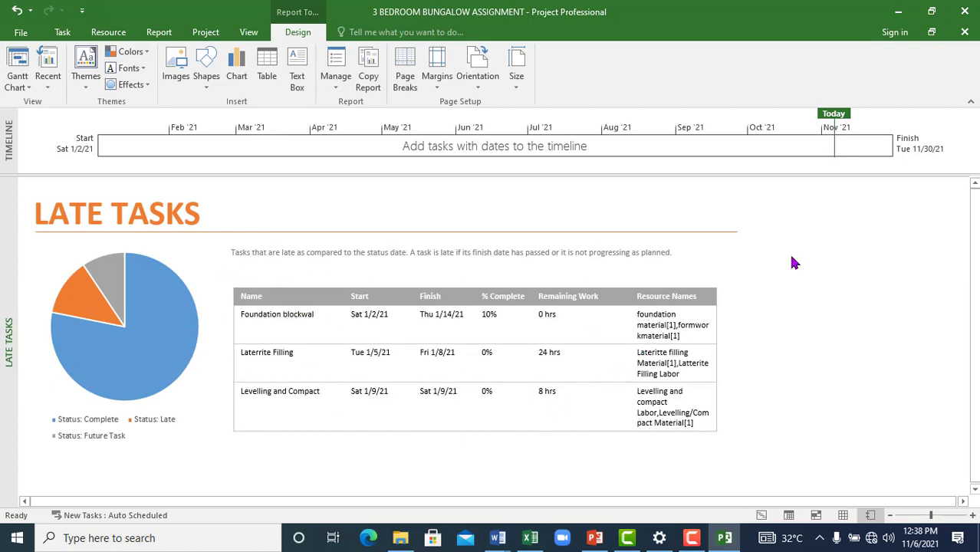
Extend the Late Tasks report's title to read "LATE TASKS FOR 3 STOREY BUILDING".
click(159, 228)
double_click(159, 225)
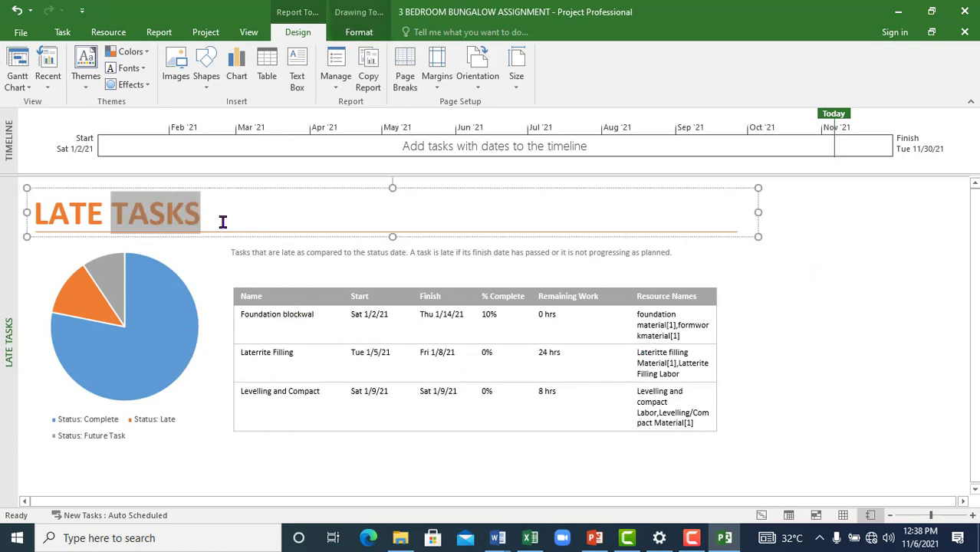
click(215, 219)
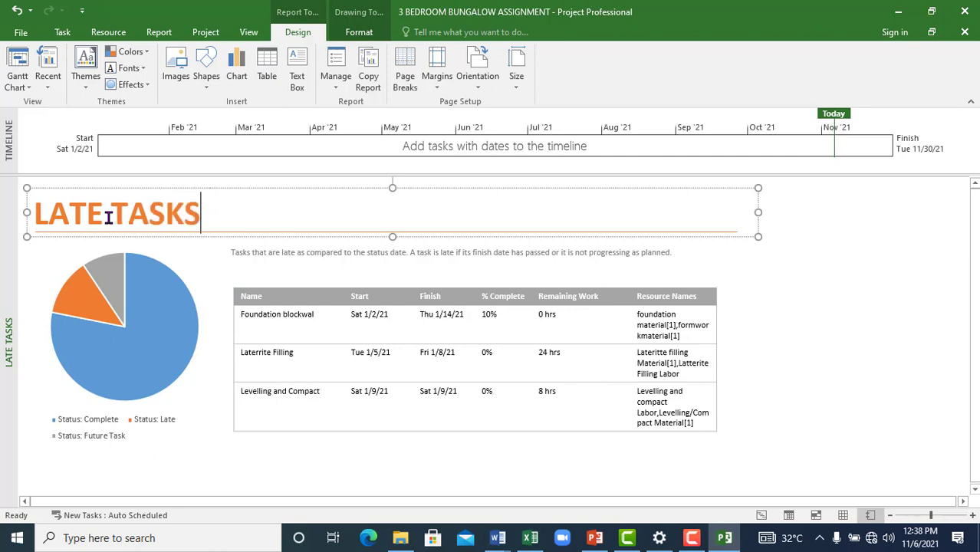
click(50, 222)
click(247, 221)
text(FOR)
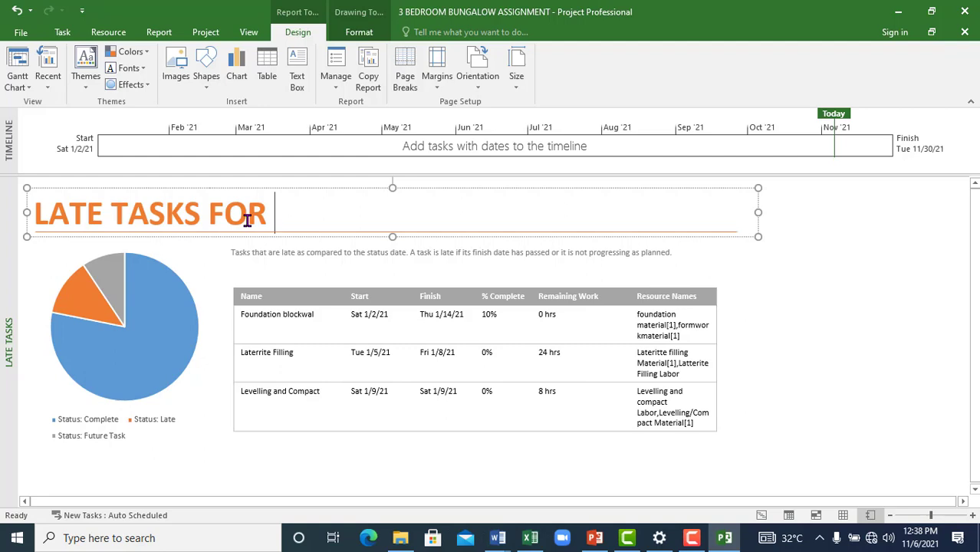
text( 3 S)
text(ORAY)
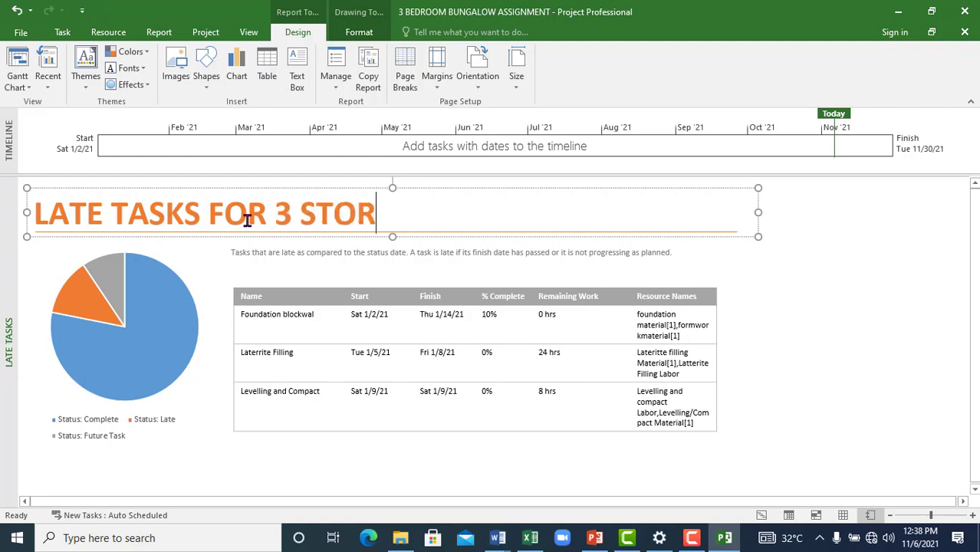
key(BackSpace)
key(BackSpace)
text(EY BUILDING)
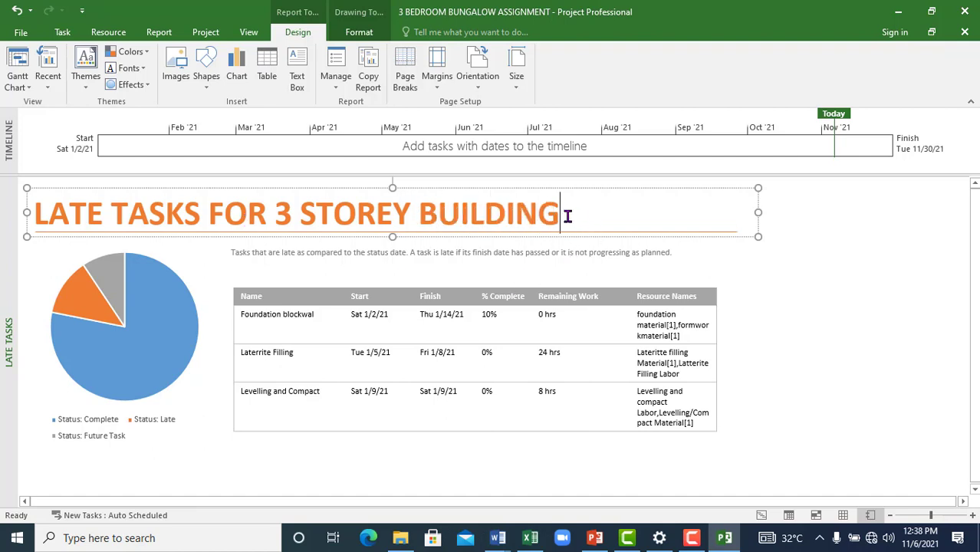
Change the font colour of the whole "LATE TASKS FOR 3 STOREY BUILDING" title to black.
drag(486, 212, 36, 226)
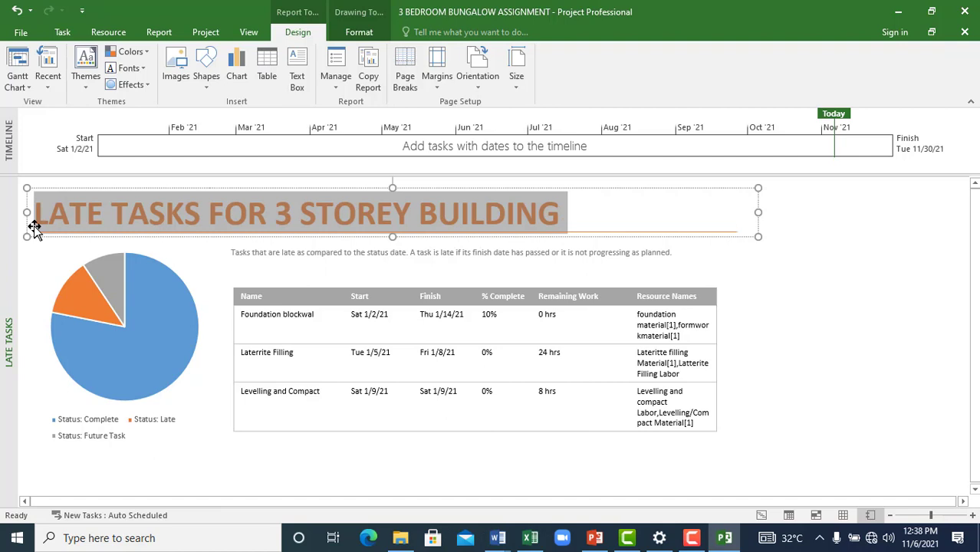
right_click(82, 223)
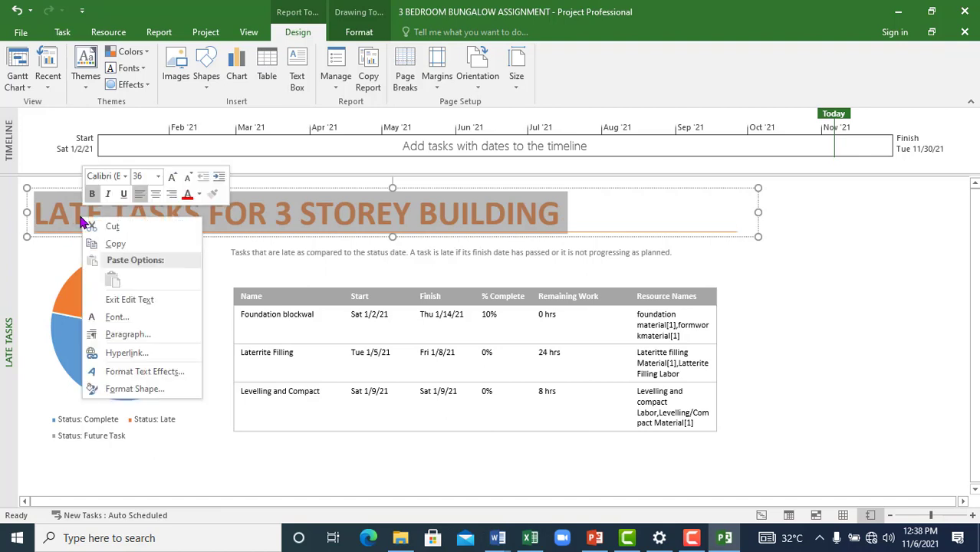
click(118, 317)
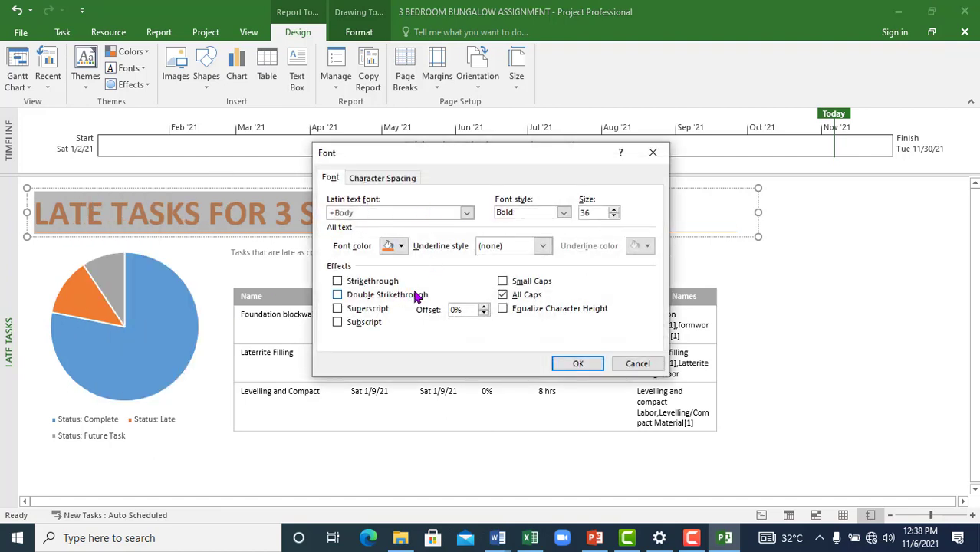
click(401, 246)
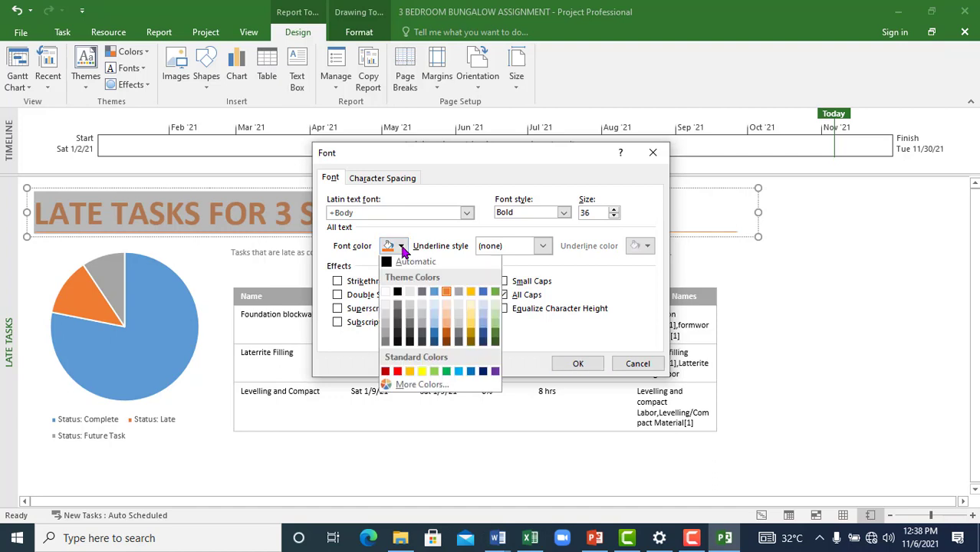
click(398, 292)
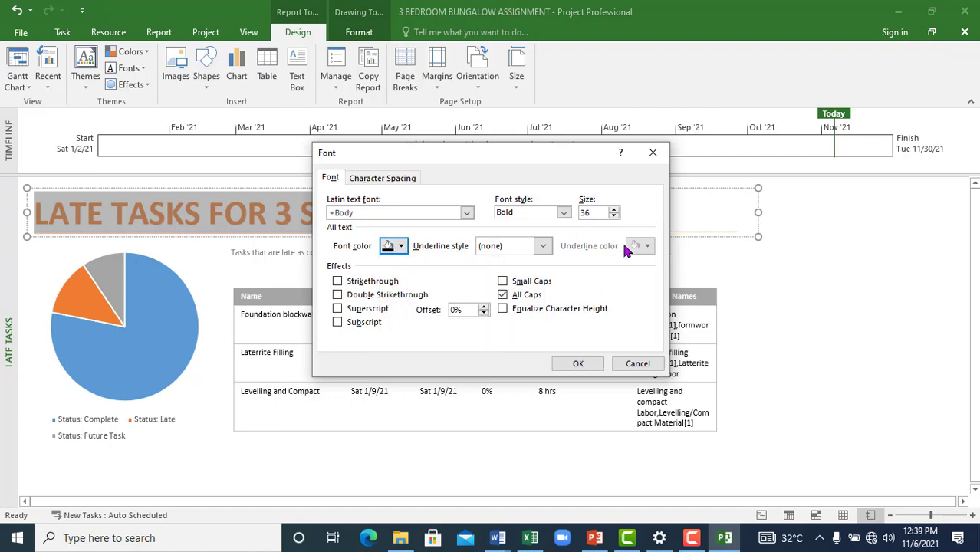
click(579, 364)
click(811, 244)
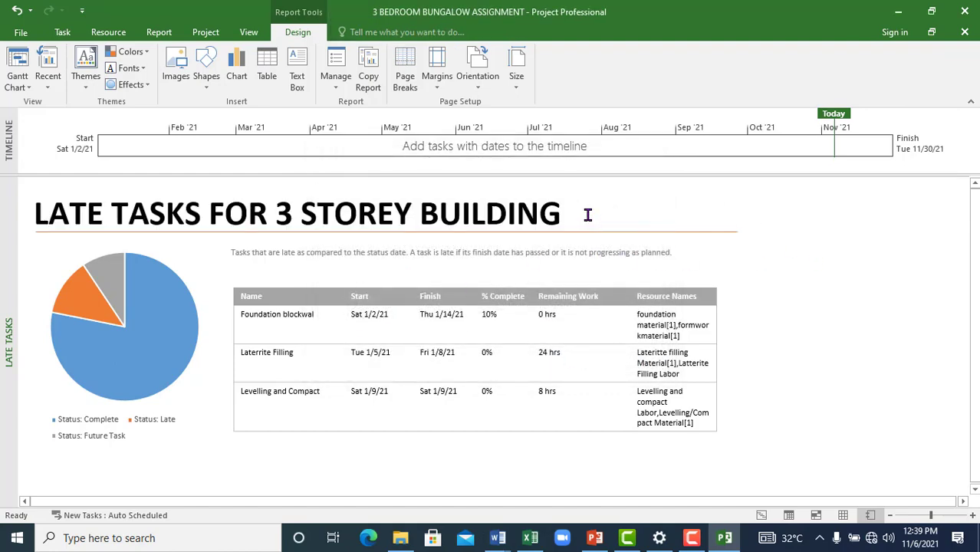
Draw a small rectangle just after the report title, above the title's underline.
click(206, 76)
click(234, 124)
drag(613, 198, 706, 228)
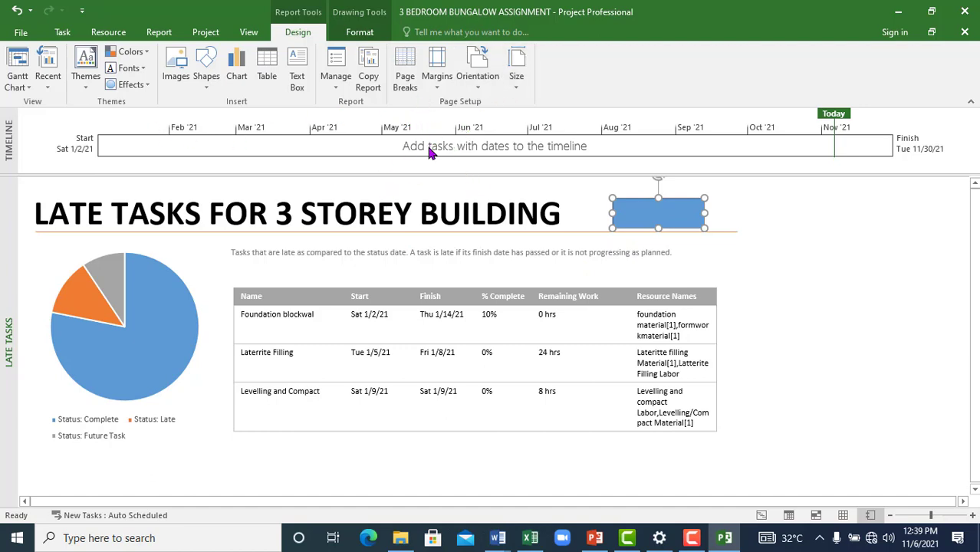
click(834, 298)
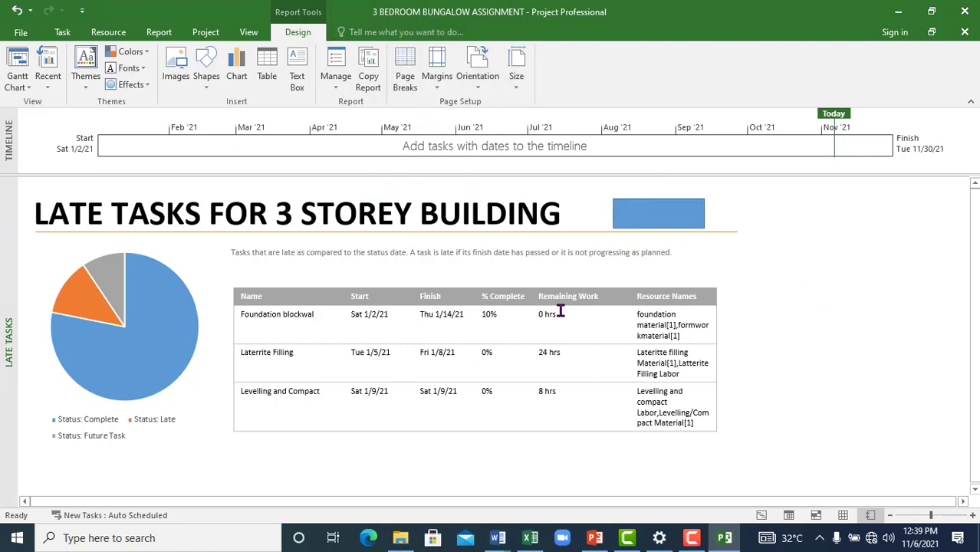
scroll(573, 341, down, 1)
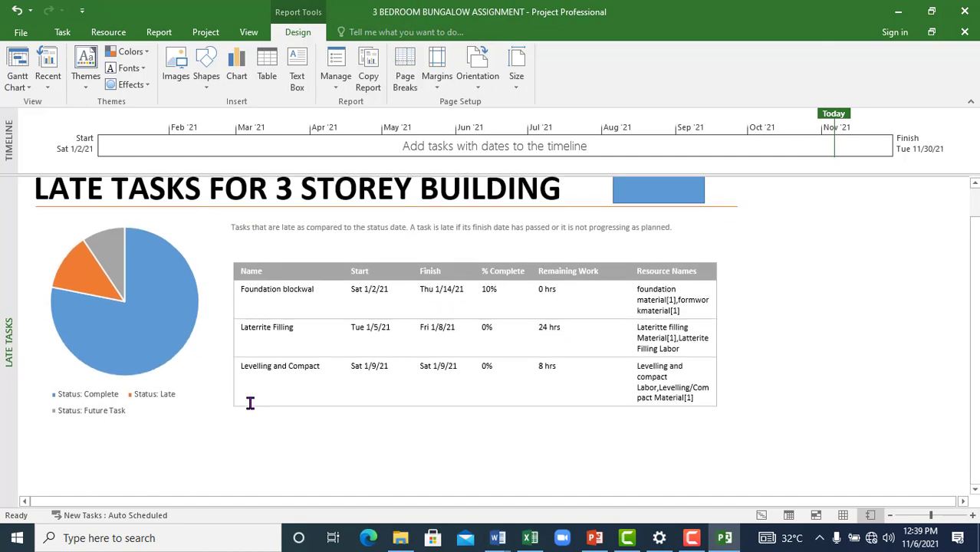
scroll(245, 401, up, 1)
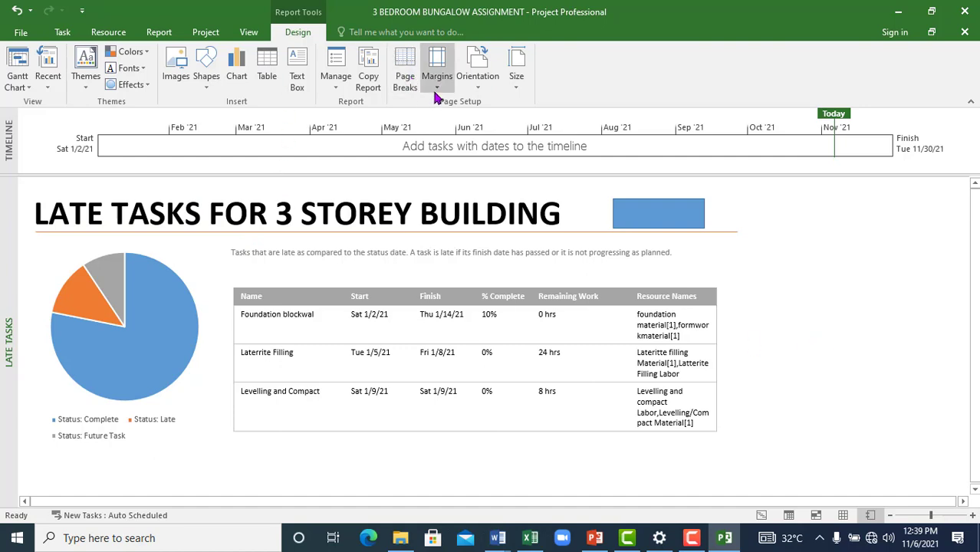
Set the Late Tasks report's page to landscape orientation and A4 paper size.
click(479, 86)
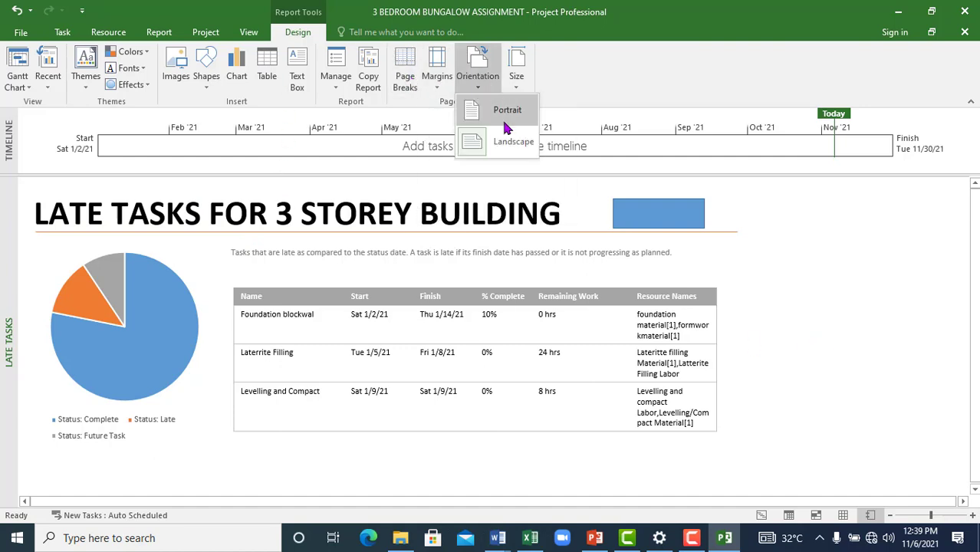
click(503, 141)
click(517, 82)
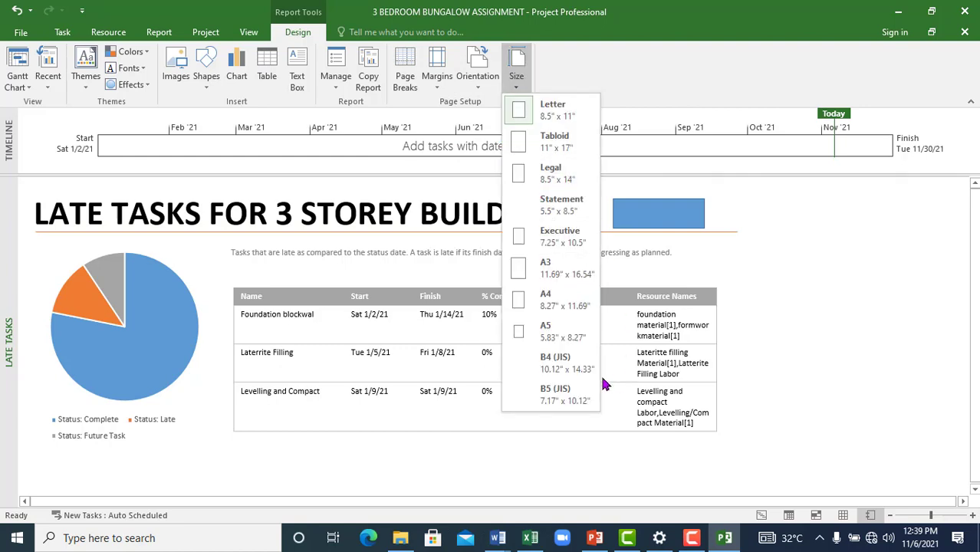
click(556, 278)
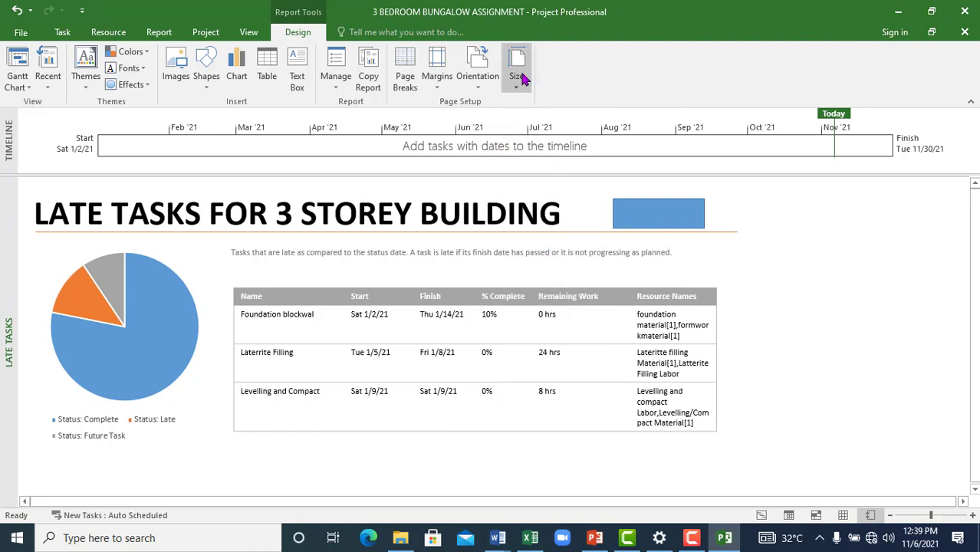
click(517, 76)
click(564, 299)
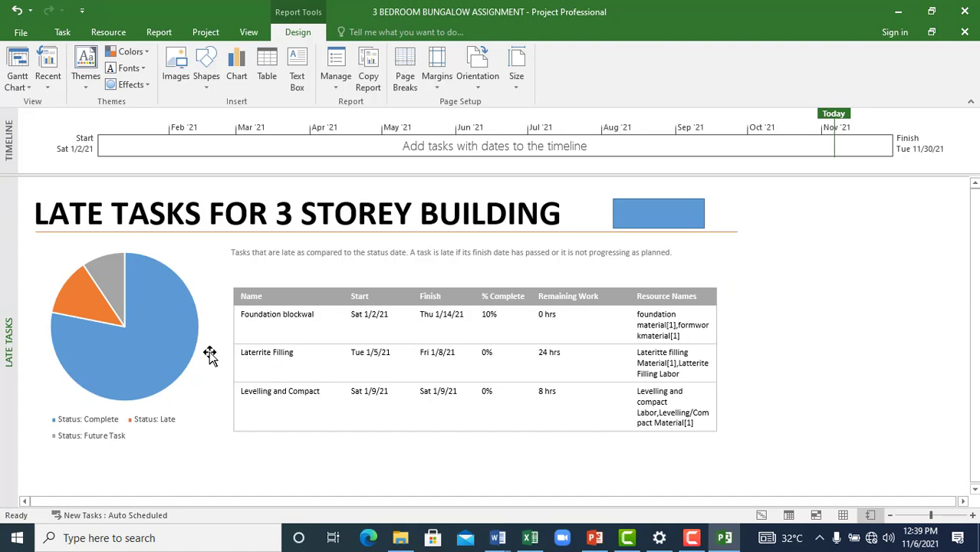
scroll(625, 322, down, 3)
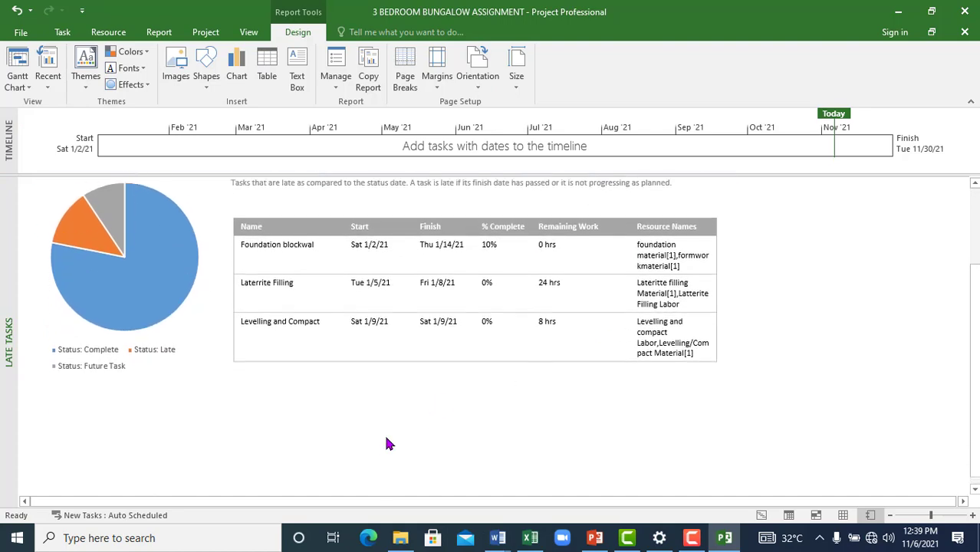
scroll(384, 442, up, 2)
scroll(385, 443, up, 1)
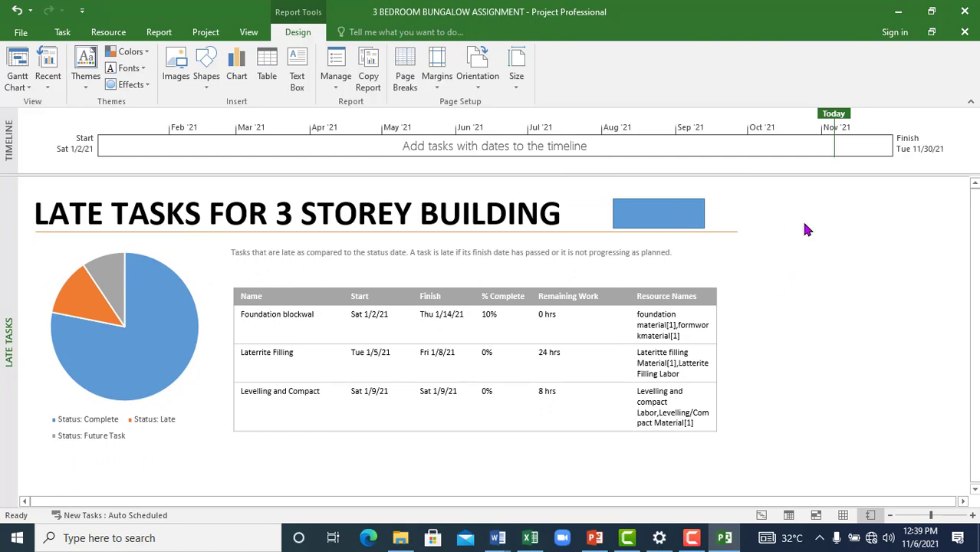
Open the report's print preview and set its page orientation to portrait in the page setup.
click(21, 33)
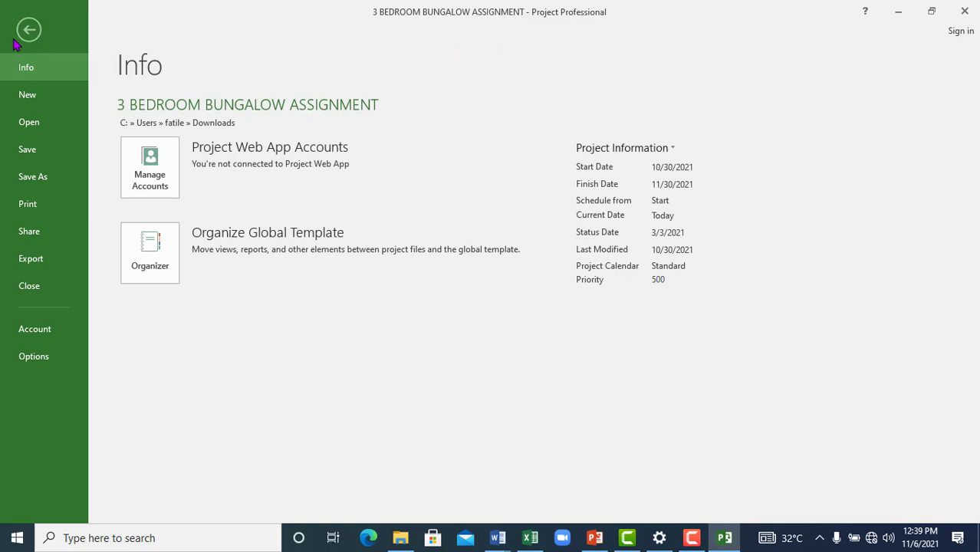
click(31, 208)
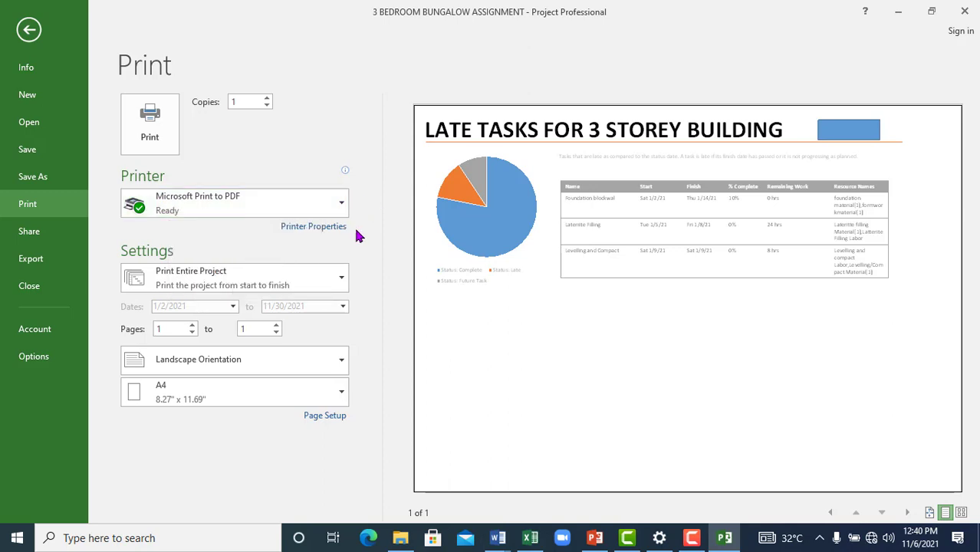
click(319, 424)
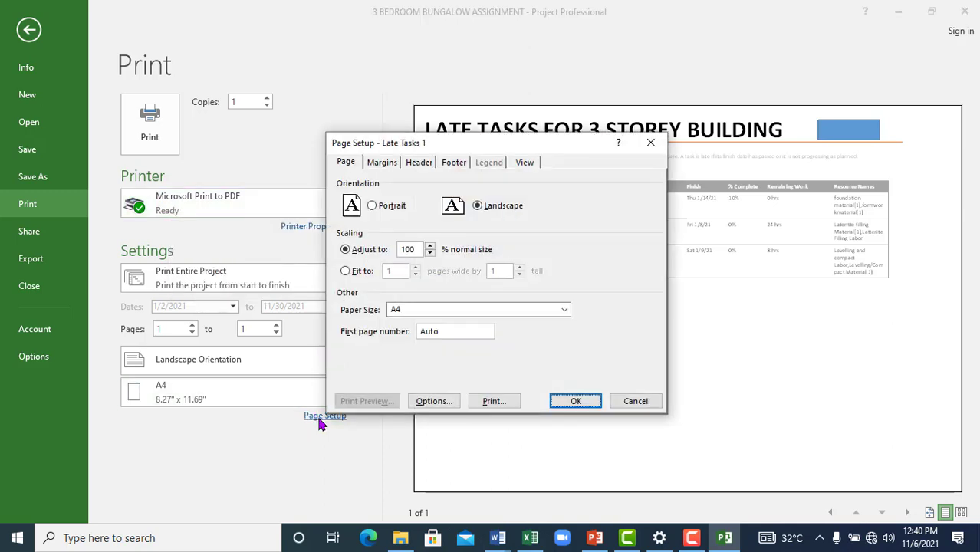
click(373, 205)
click(575, 401)
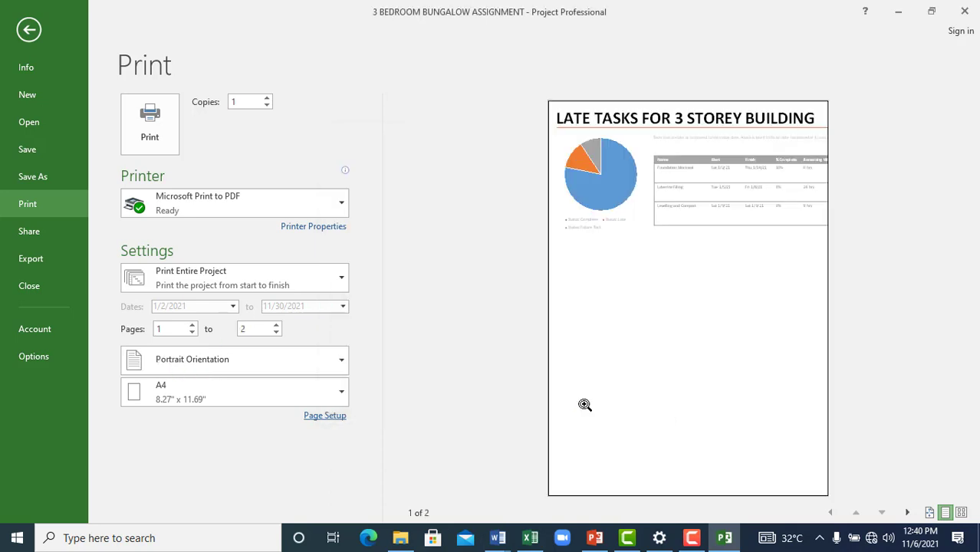
Return the page setup to landscape and add the centred header text "Williamstec consult".
click(324, 416)
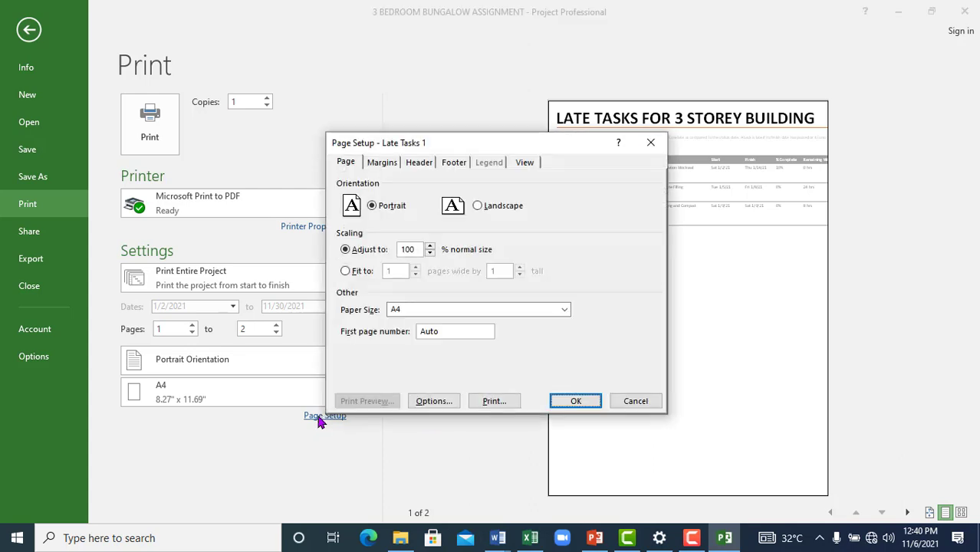
click(478, 206)
click(419, 163)
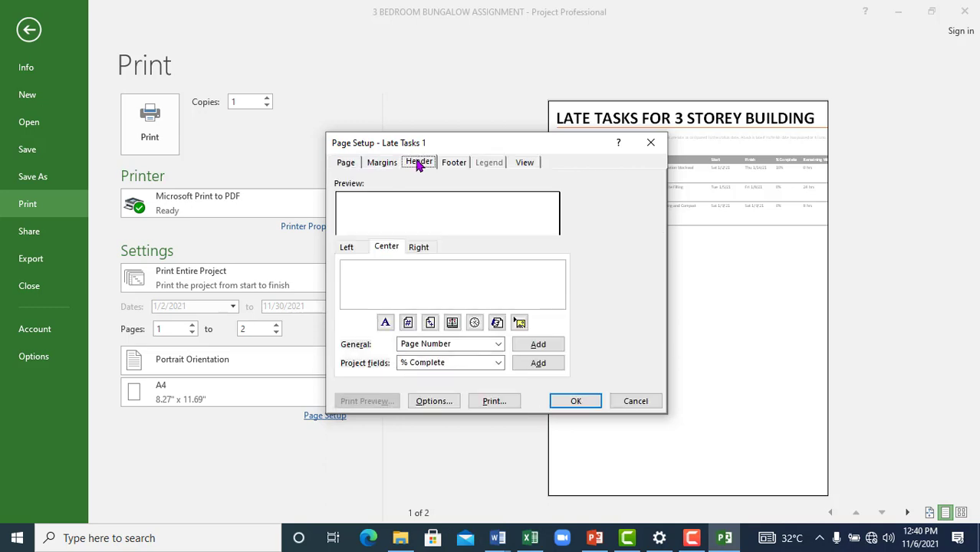
click(391, 286)
text(Williamstec c)
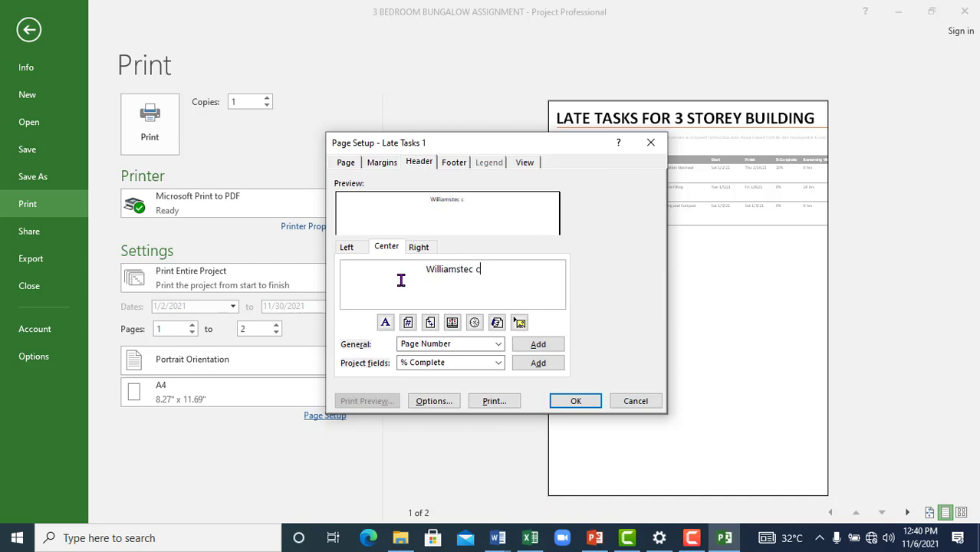
text(onsuly)
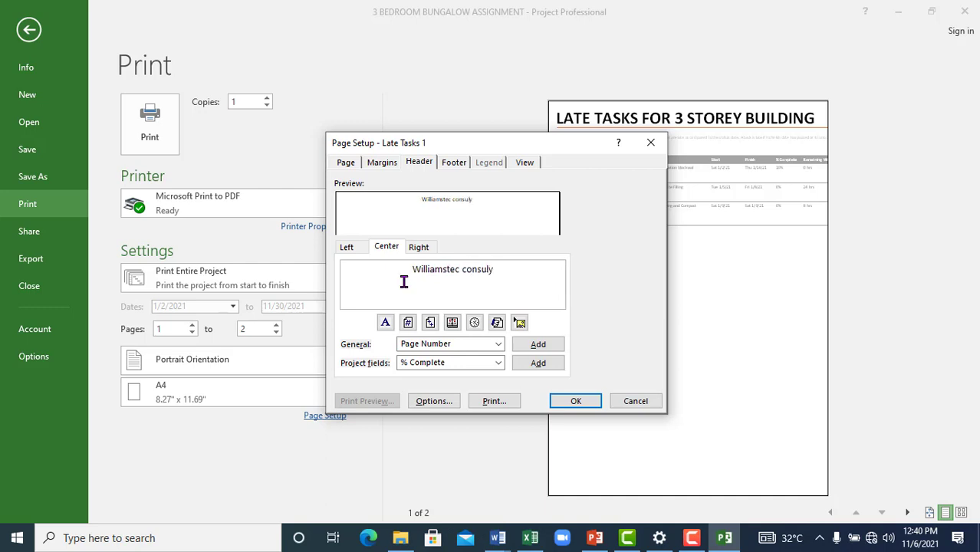
key(BackSpace)
text(t)
click(499, 344)
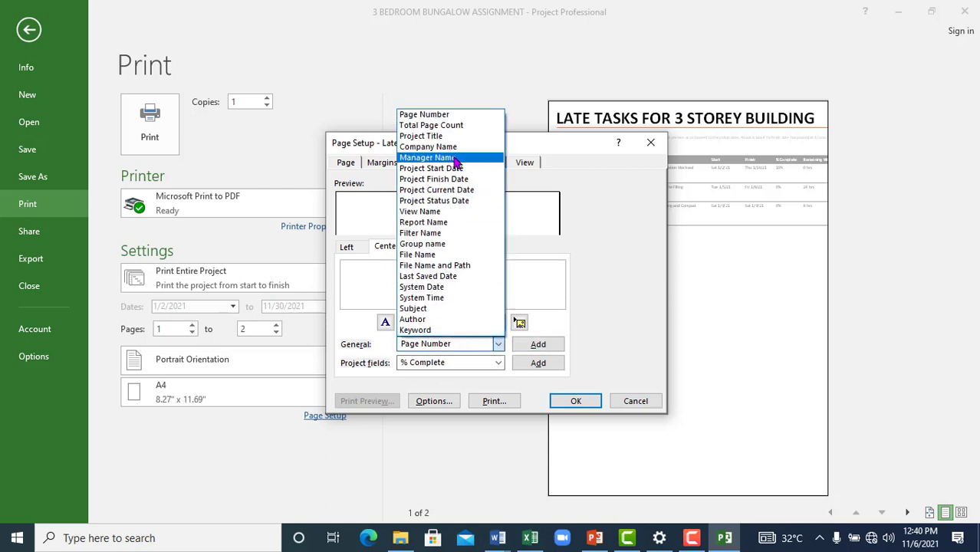
click(431, 137)
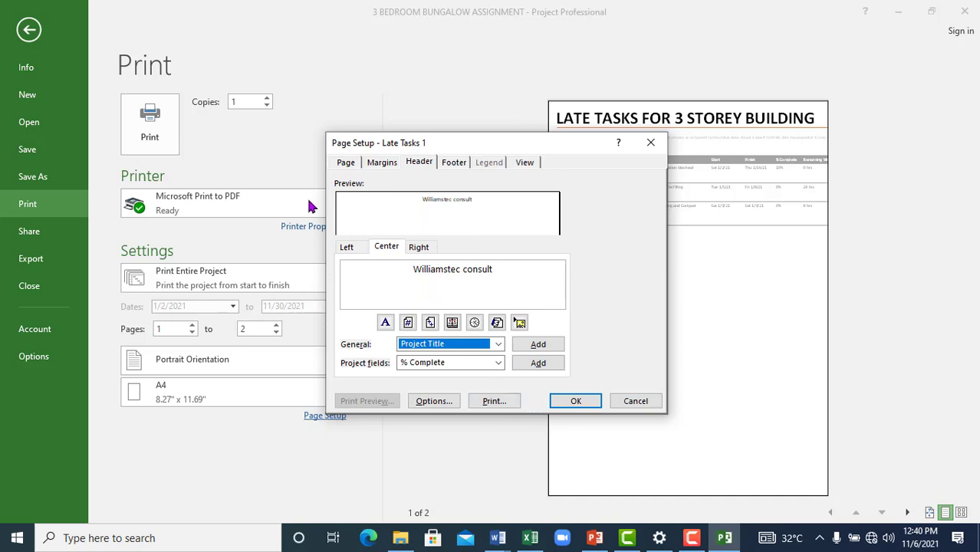
click(576, 402)
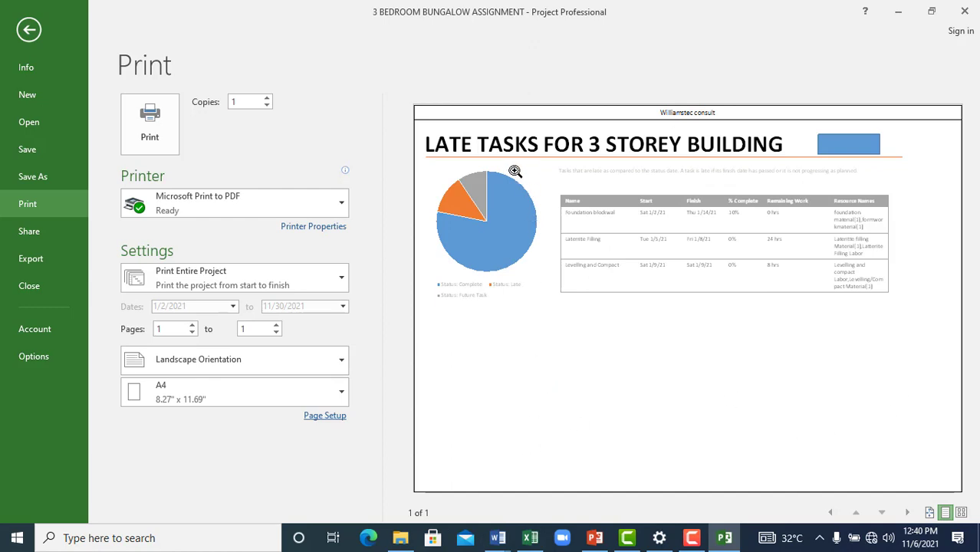
Review the page setup's margin, header, footer and view options, and scale the report to fit 1 page wide by 1 tall.
click(325, 415)
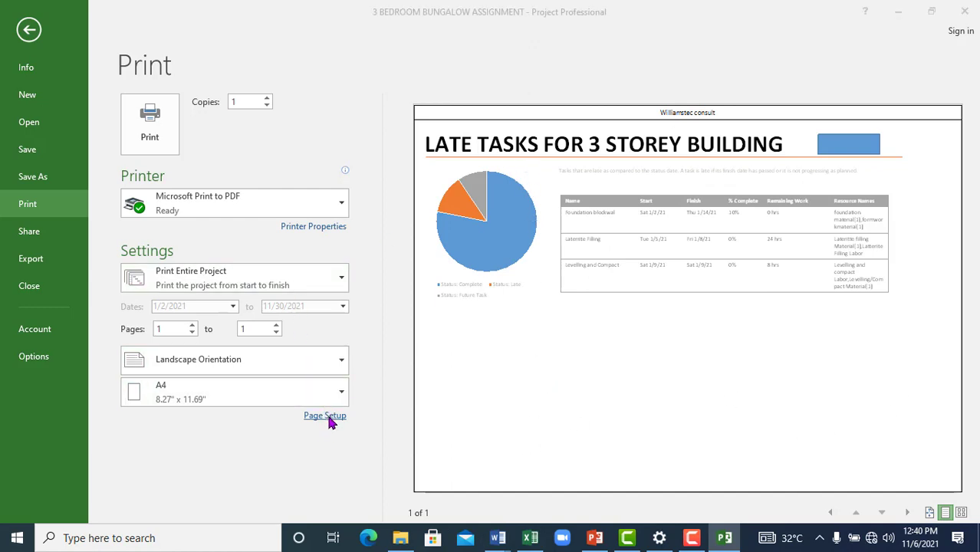
click(384, 164)
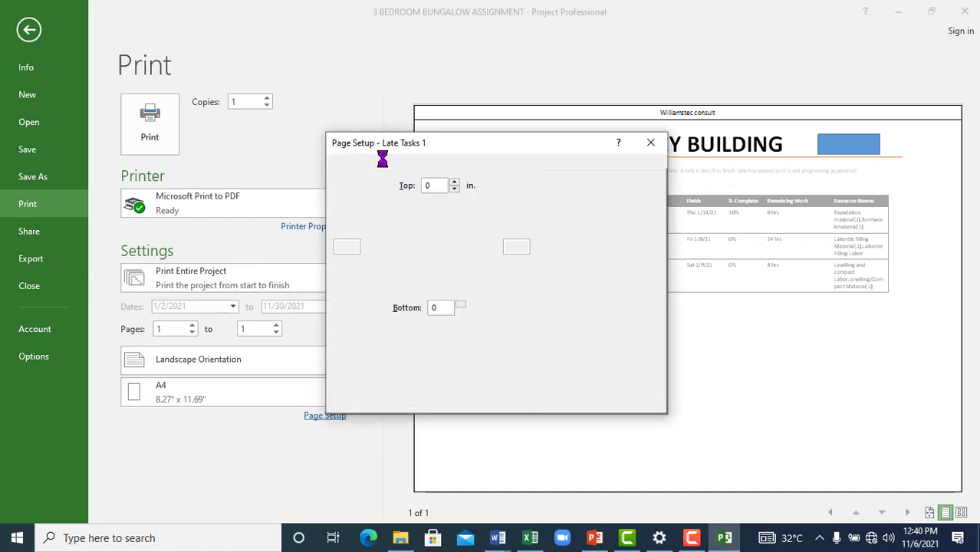
click(421, 164)
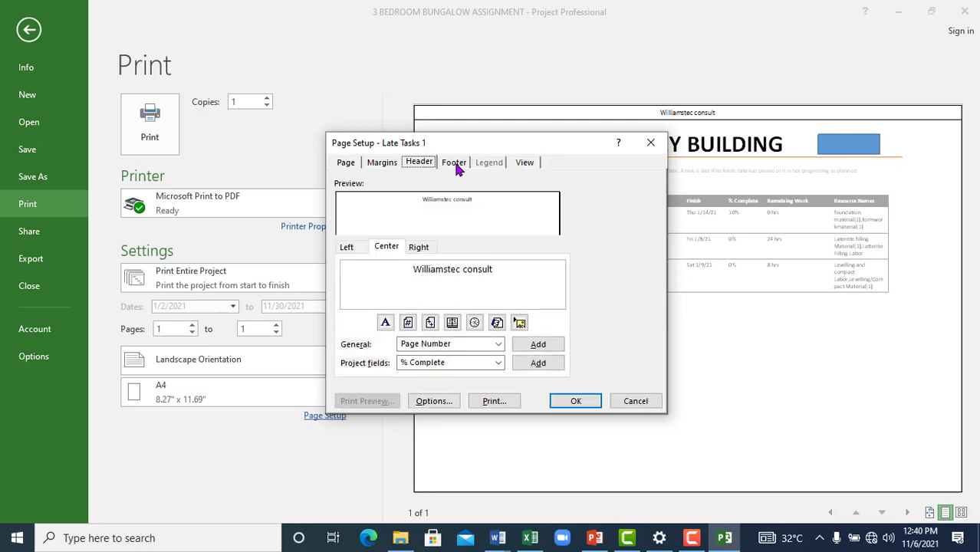
click(455, 163)
click(525, 161)
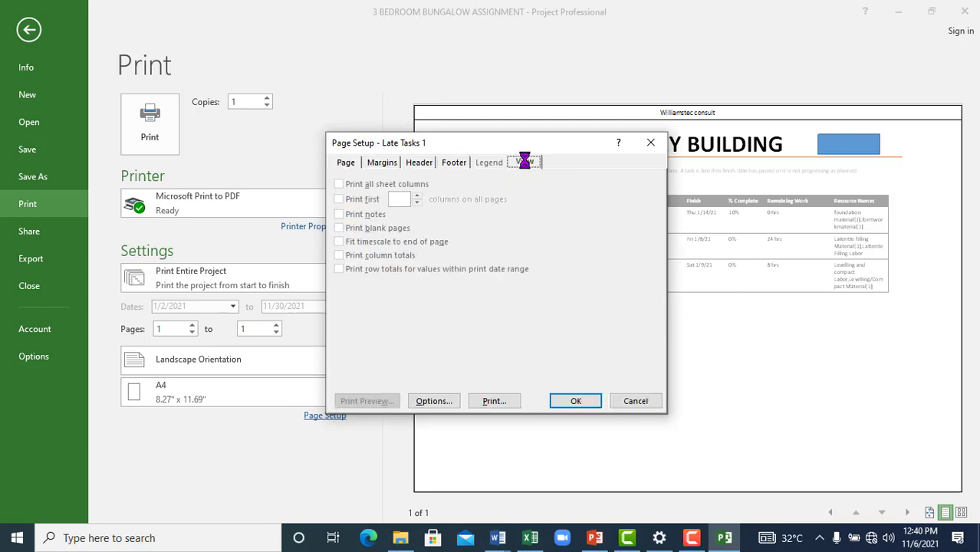
click(346, 162)
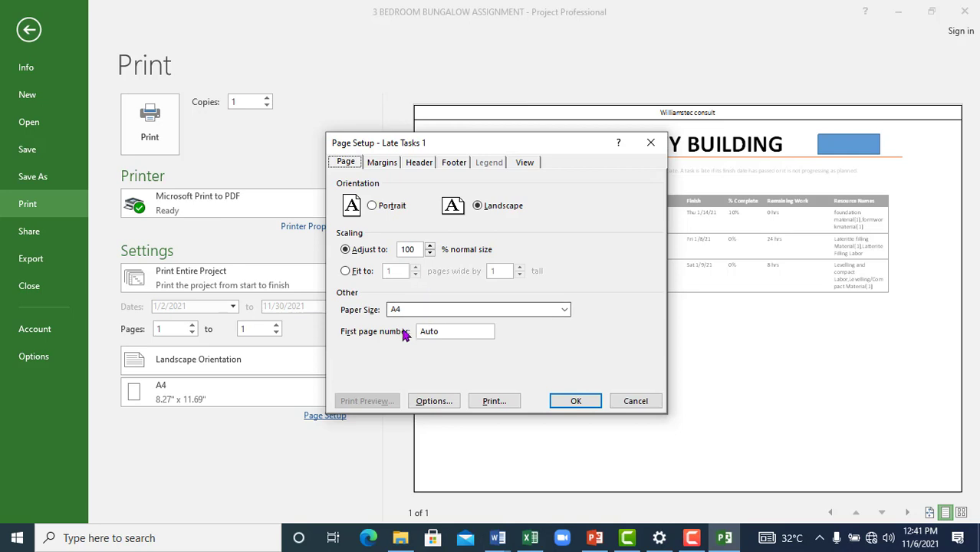
click(345, 271)
click(574, 401)
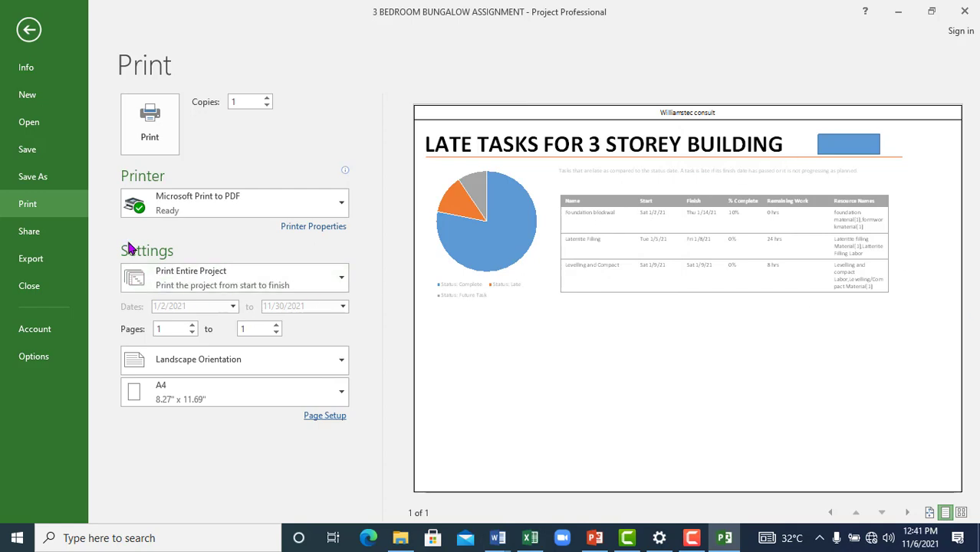
Print the Late Tasks report to PDF and browse to the MICROSOFT TRAINING folder within TRAININGS as the save location.
click(150, 140)
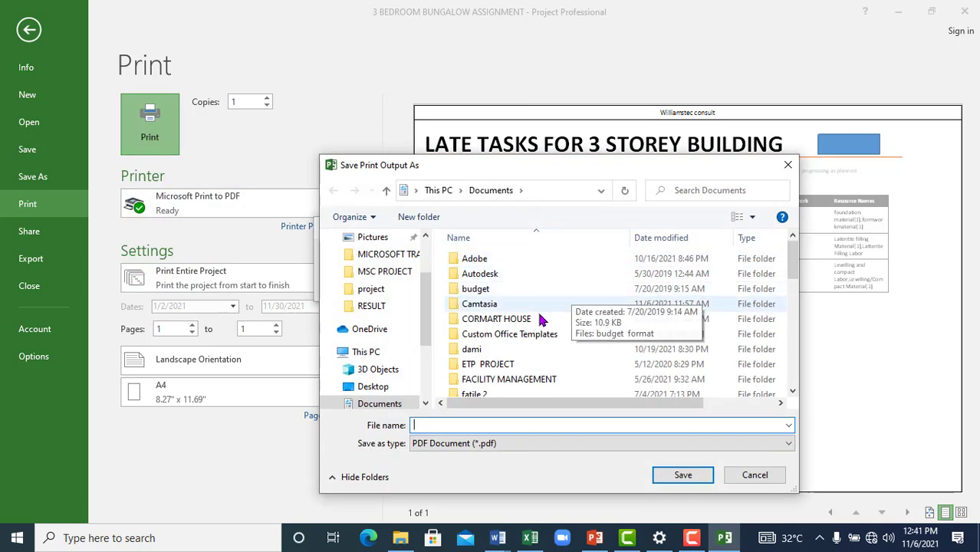
scroll(537, 322, down, 5)
scroll(529, 346, down, 4)
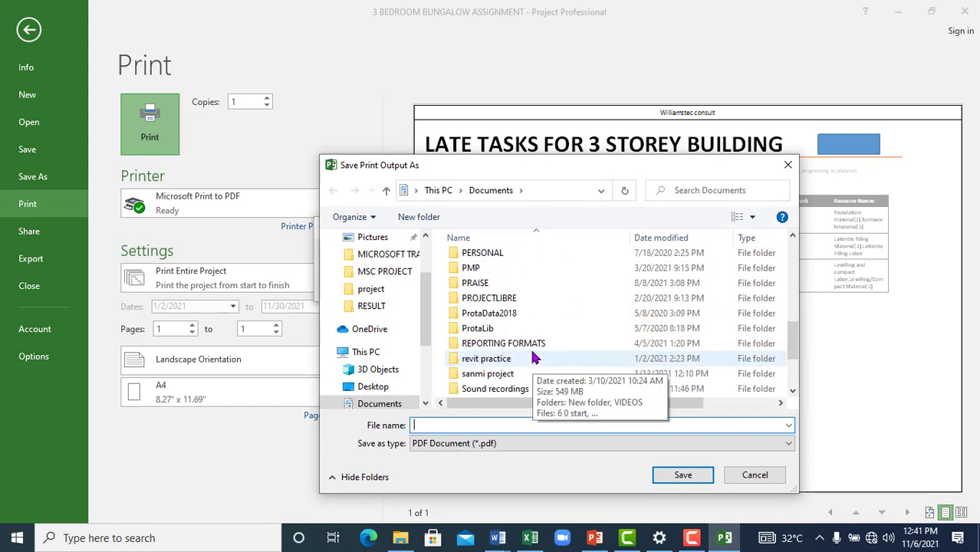
double_click(506, 343)
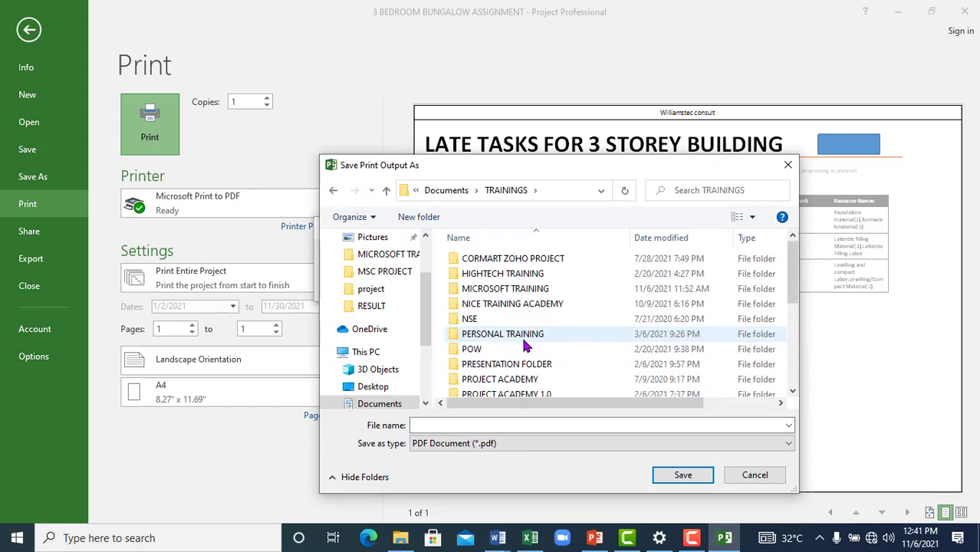
double_click(539, 288)
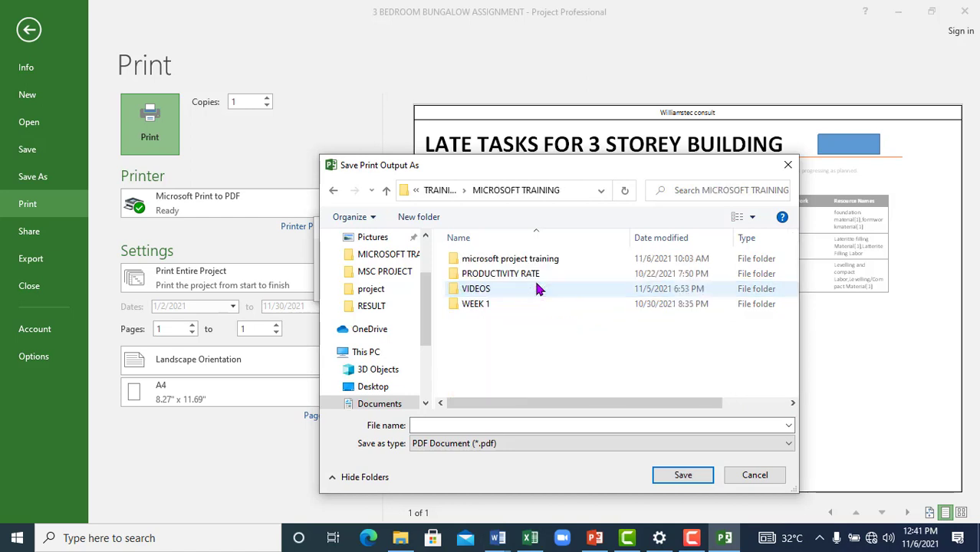
Create a new folder named "WEEK 2" and save the PDF in it as "LATE TASK REPORT".
right_click(499, 348)
mouse_move(535, 307)
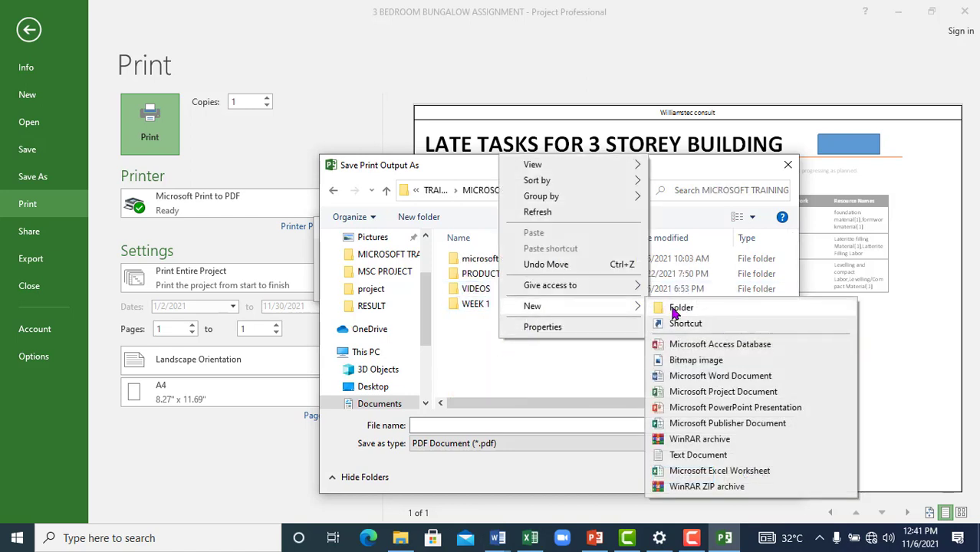
click(680, 308)
text(W)
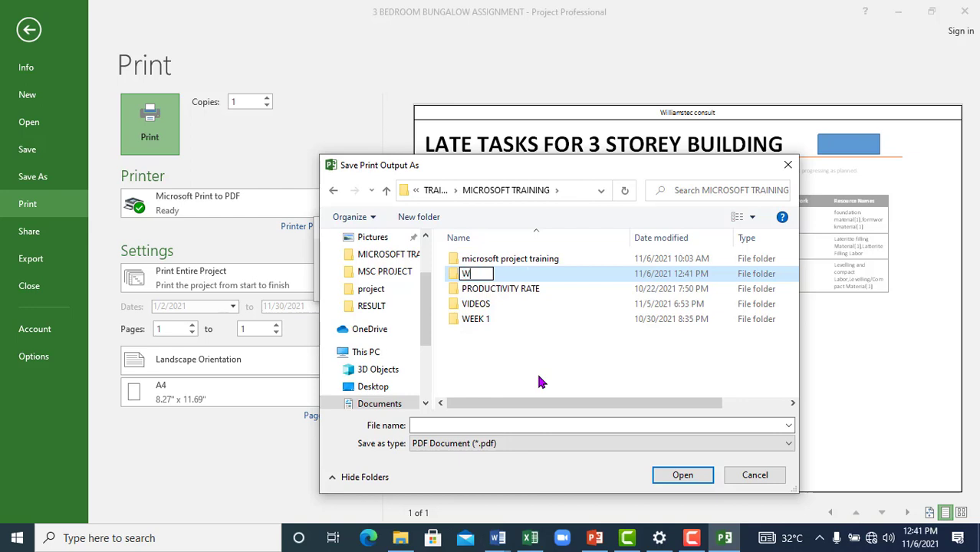
text(EEK 2)
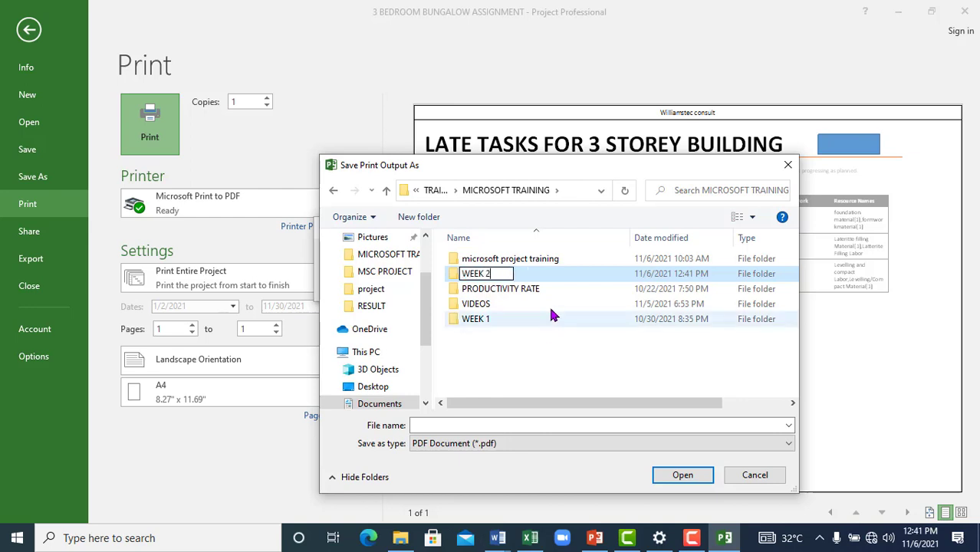
double_click(550, 276)
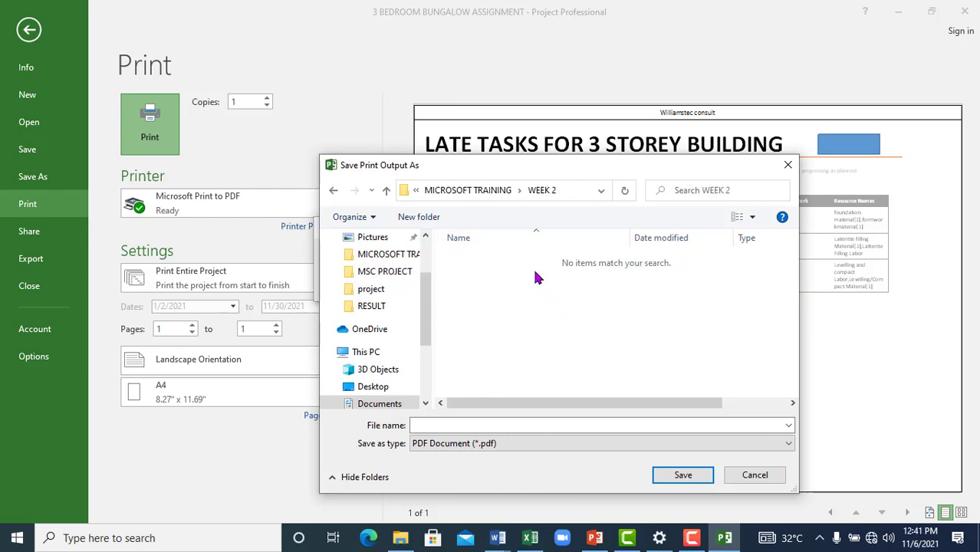
click(463, 424)
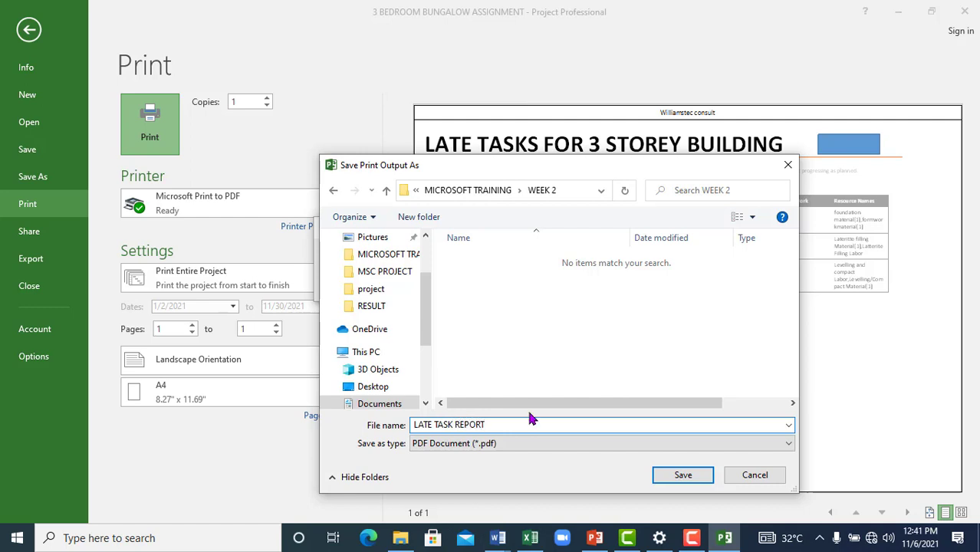
click(689, 474)
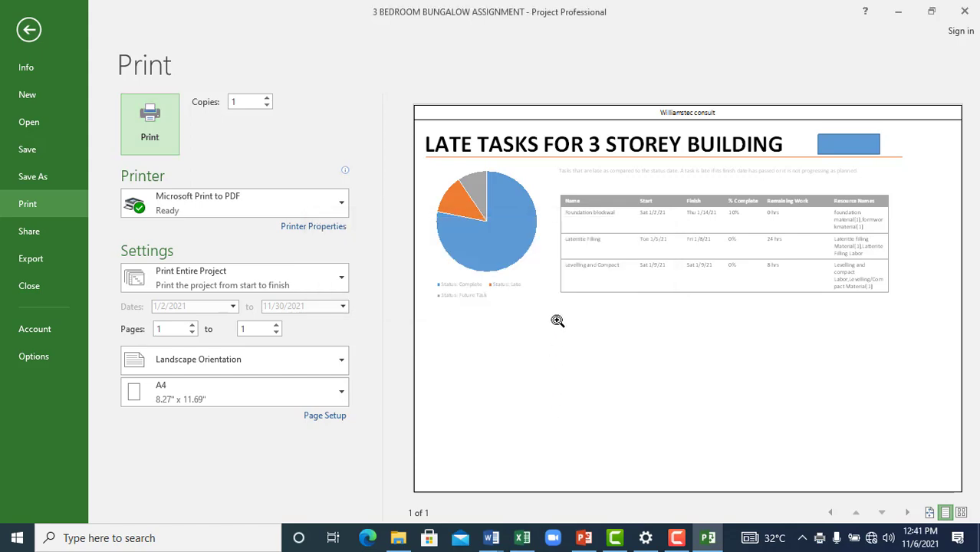
Switch to File Explorer, open the LATE TASK REPORT PDF from the WEEK 2 folder, review its page, and minimise both windows.
click(398, 539)
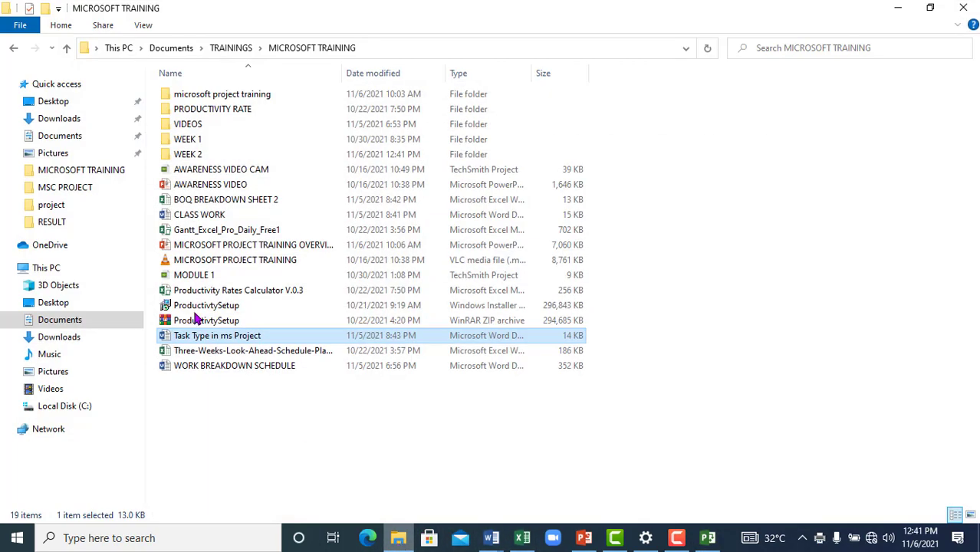
double_click(183, 158)
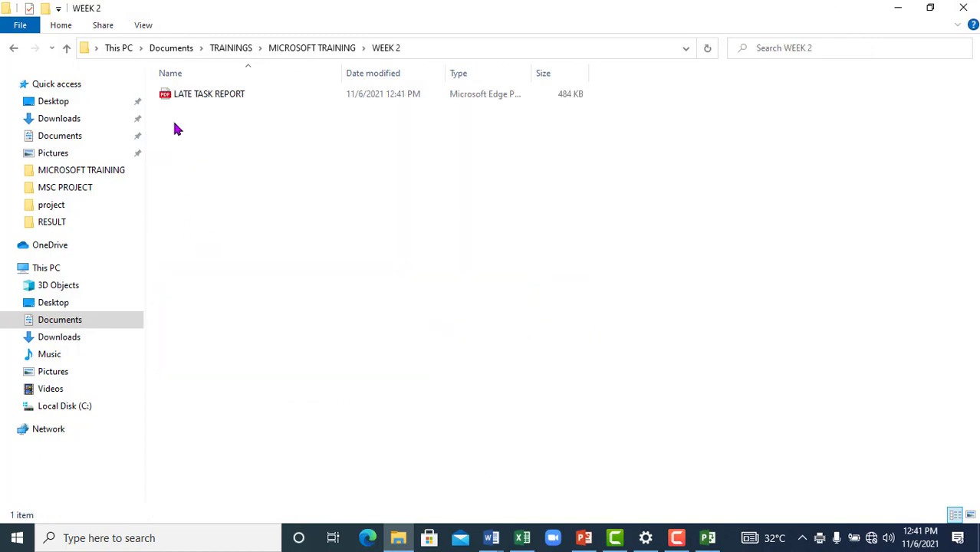
double_click(213, 95)
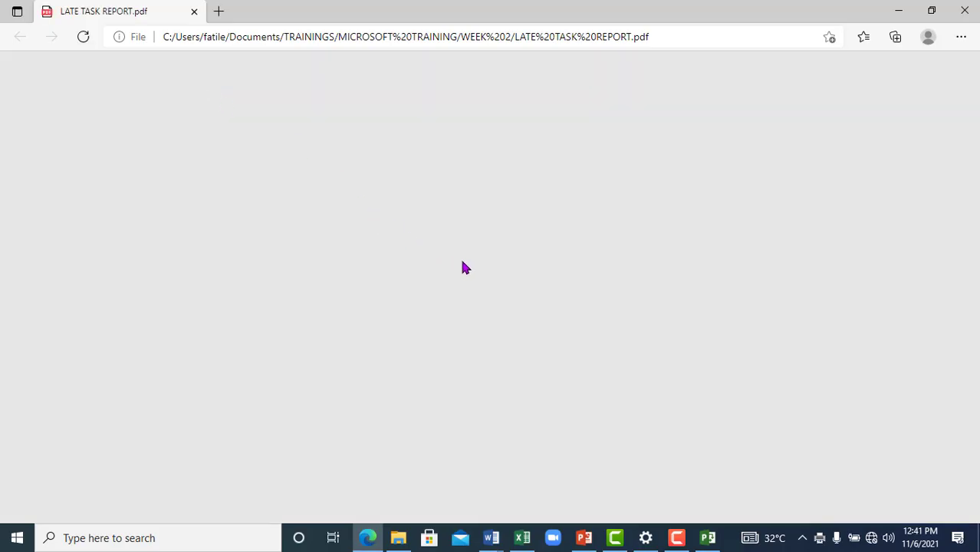
scroll(602, 338, down, 2)
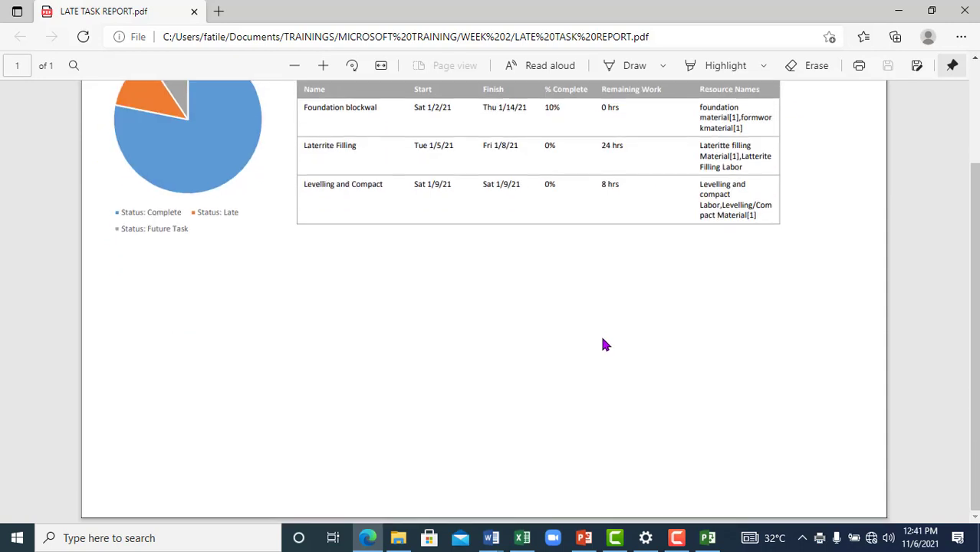
scroll(648, 384, up, 2)
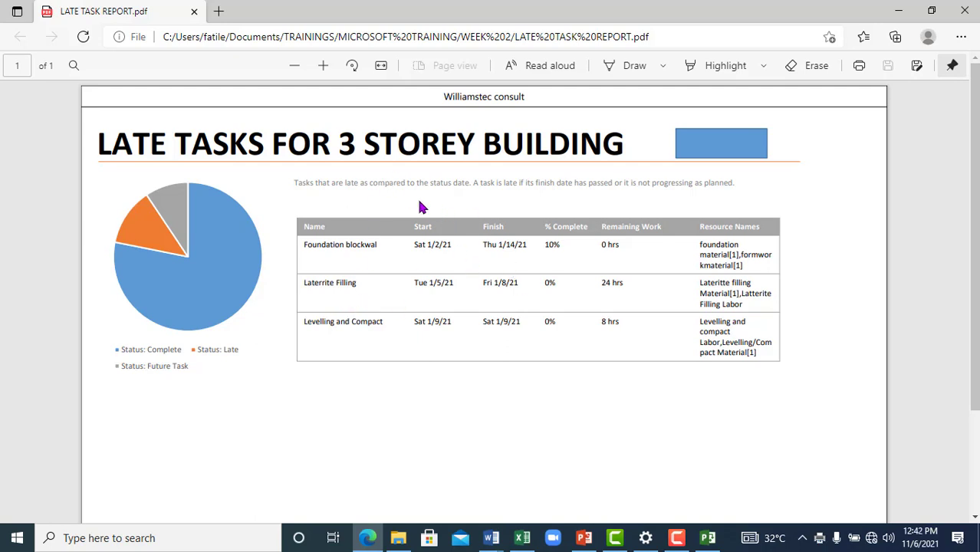
click(898, 10)
click(886, 15)
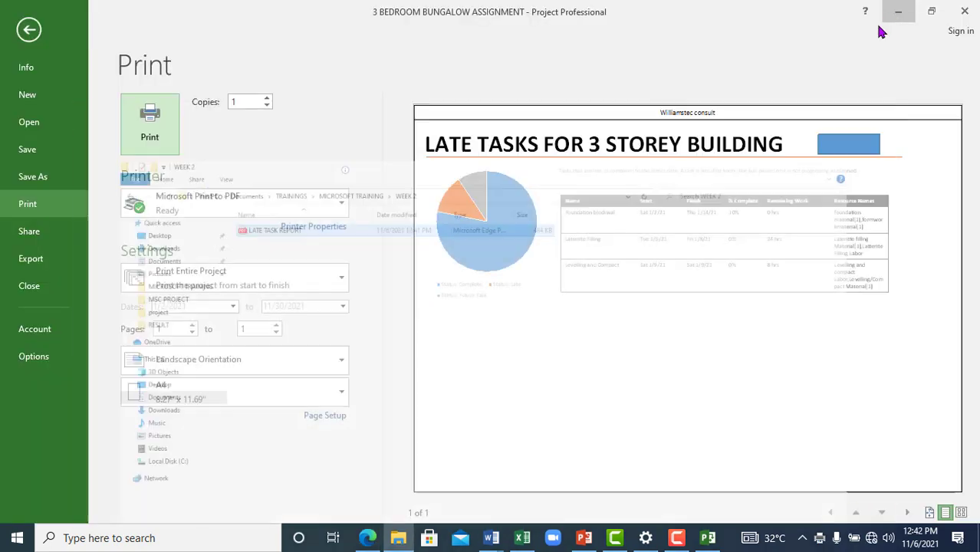
Leave the print page and switch from the Late Tasks report to the Tracking Gantt view.
key(Escape)
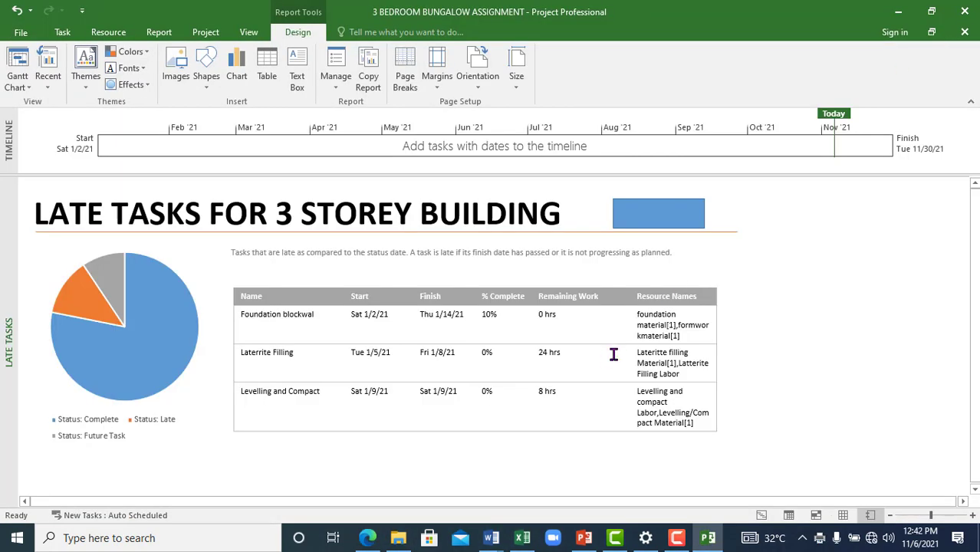
click(14, 71)
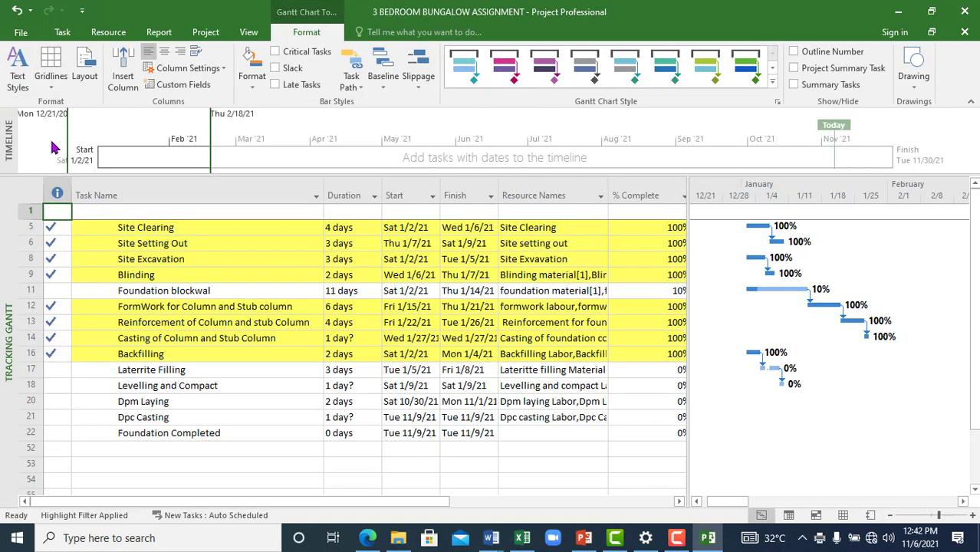
click(378, 466)
click(424, 466)
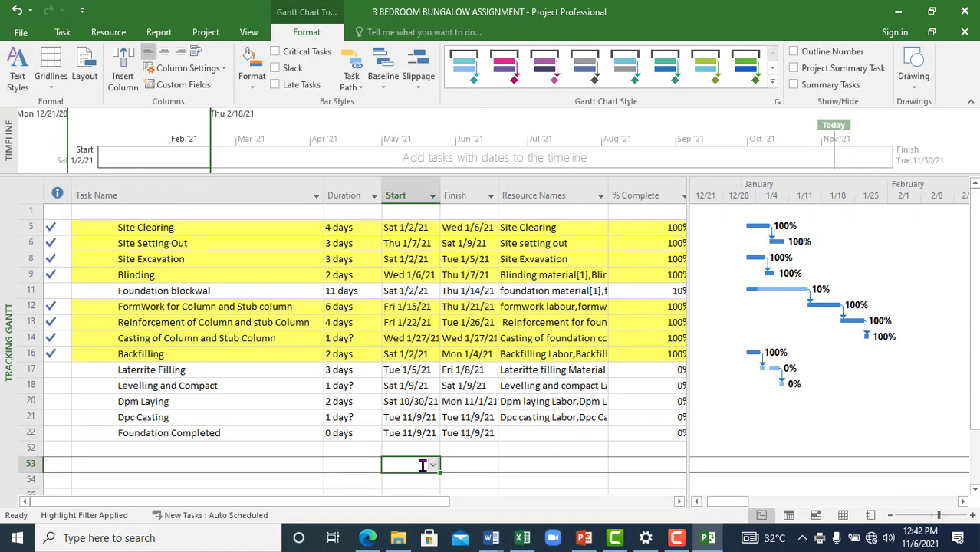
Open the Tracking Gantt's print preview and look through its pages.
click(21, 34)
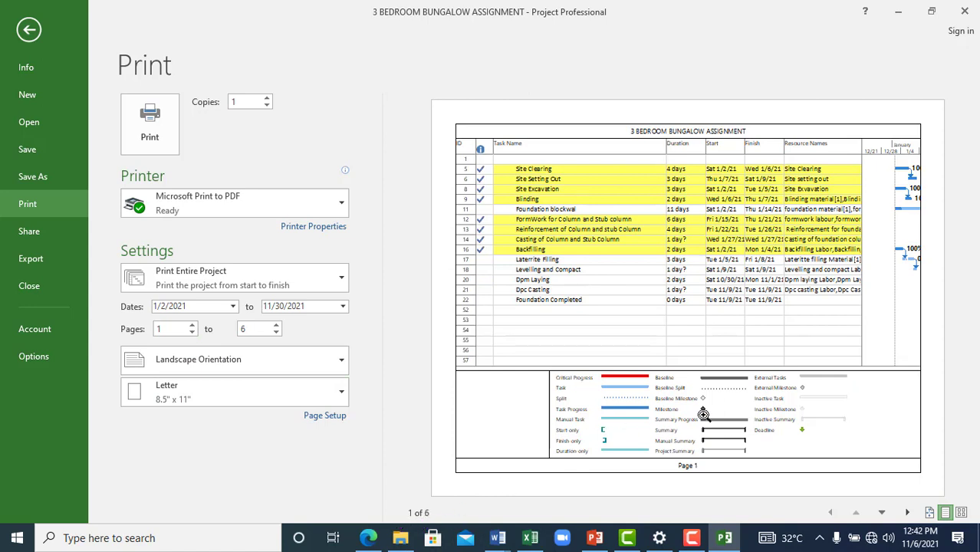
click(881, 513)
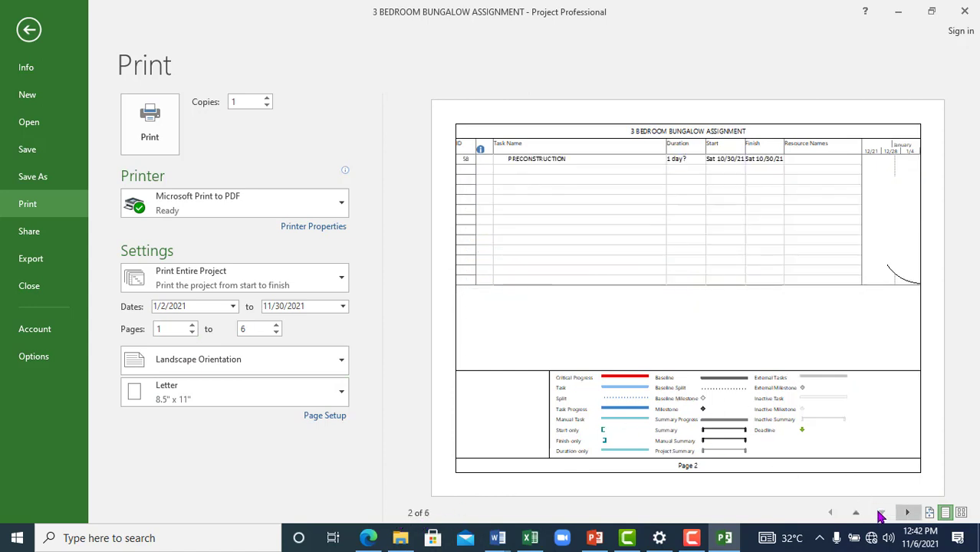
click(908, 513)
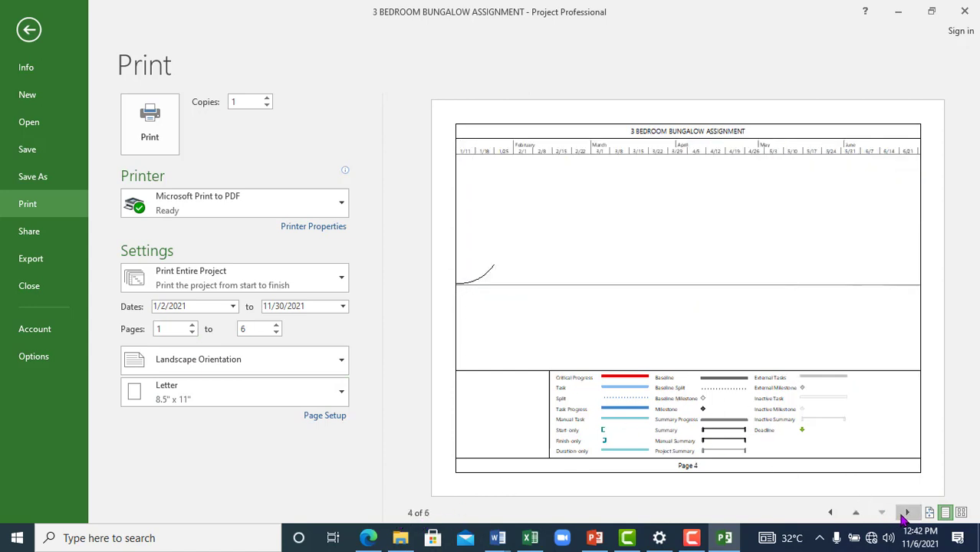
click(857, 513)
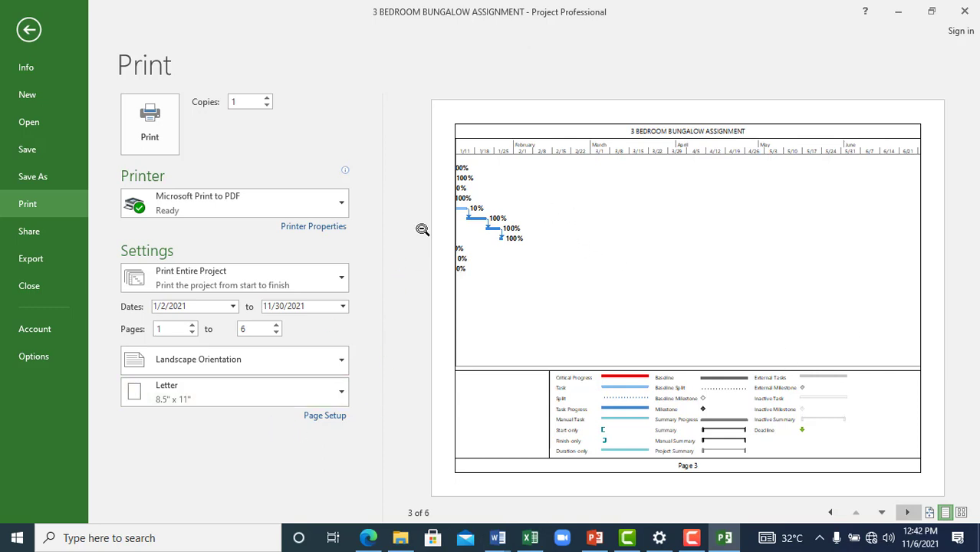
Scale the Tracking Gantt printout to fit 1 page wide by 1 tall and set the paper size to A3.
click(317, 421)
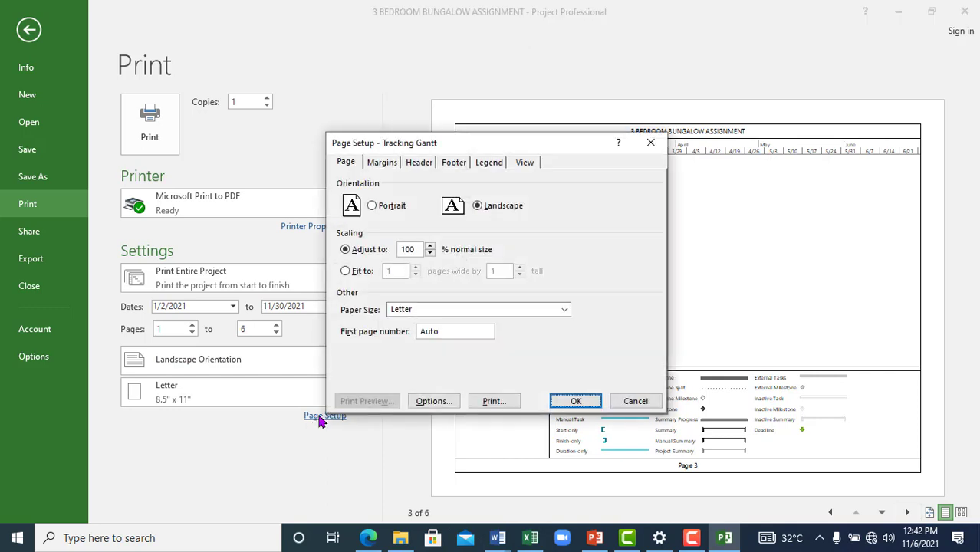
click(345, 272)
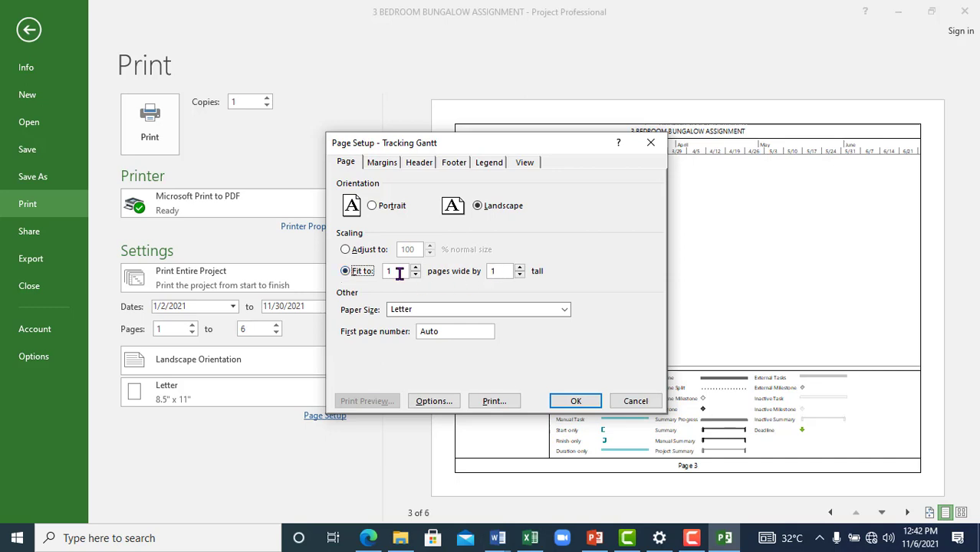
click(568, 401)
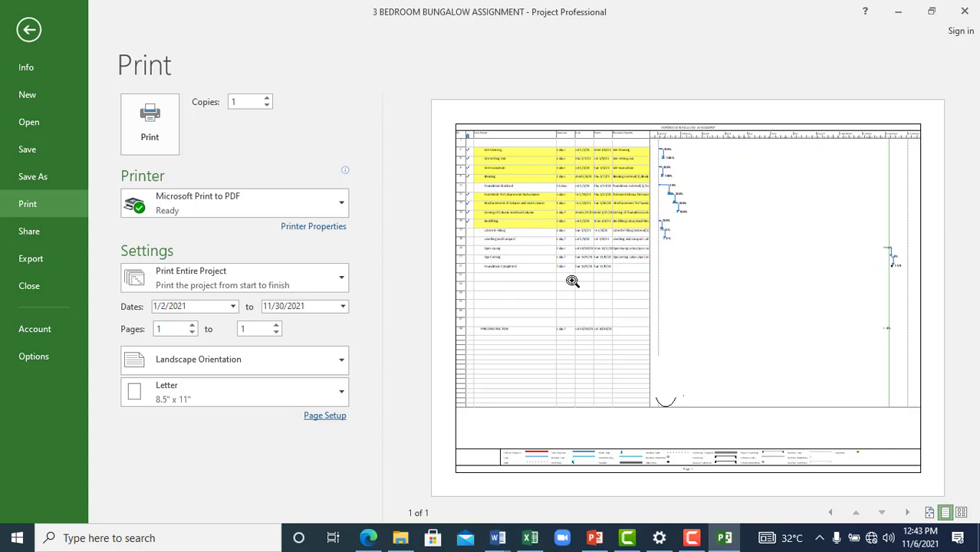
click(201, 404)
click(190, 240)
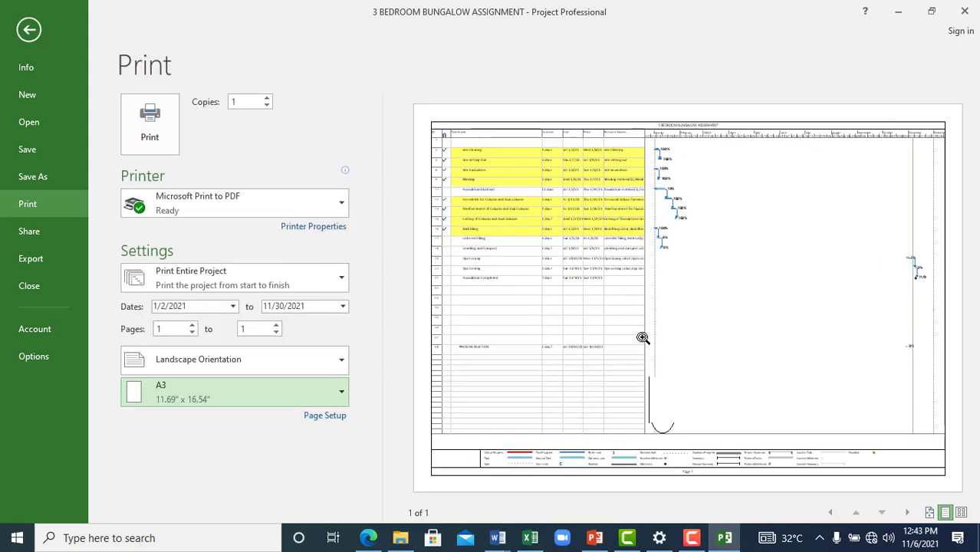
Inspect the task table and Gantt bars up close in the print preview, and return to the Tracking Gantt view.
click(597, 181)
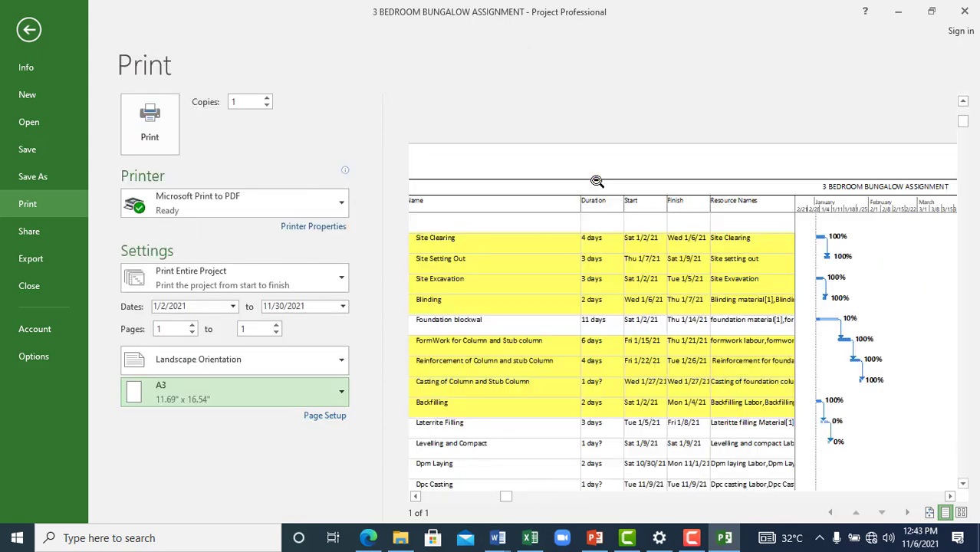
scroll(549, 313, up, 1)
click(654, 324)
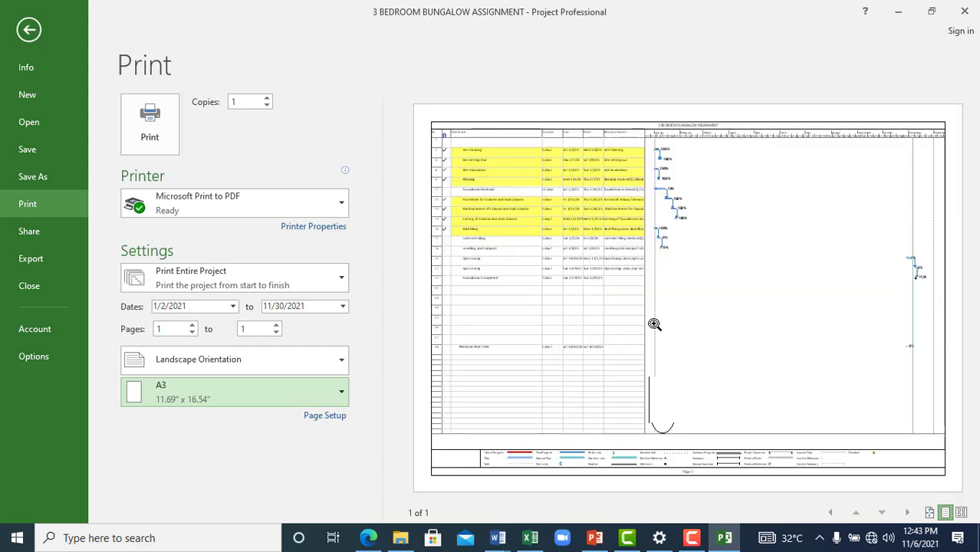
click(684, 193)
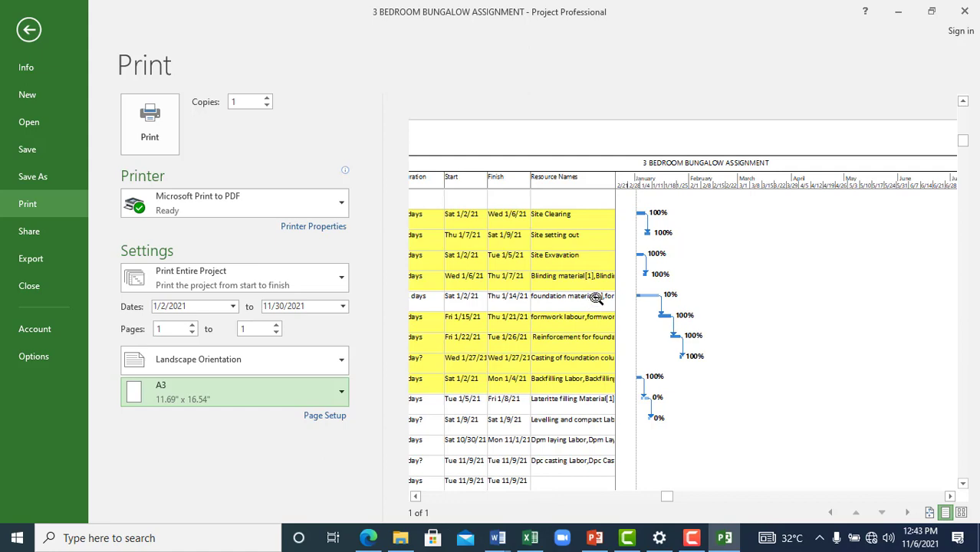
key(Escape)
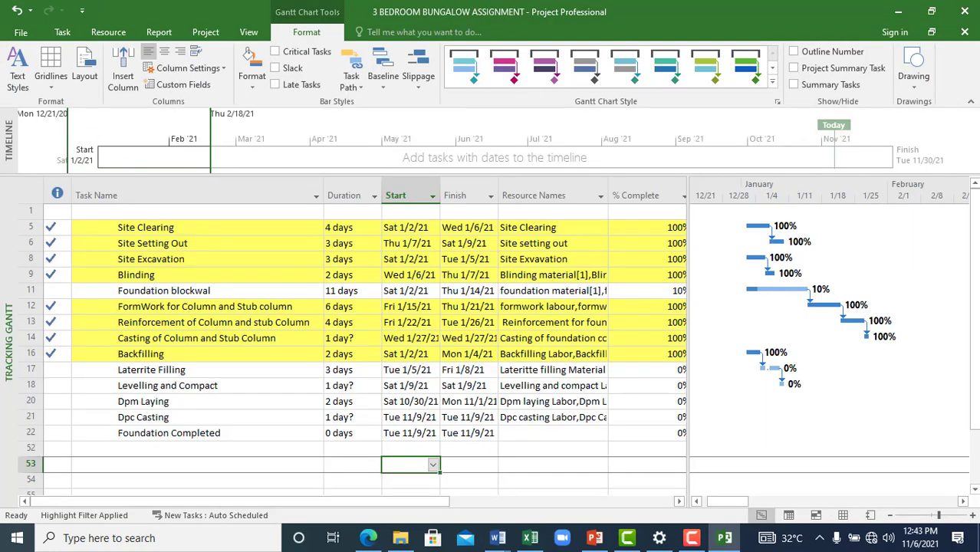
Reopen the print preview of the Tracking Gantt.
click(20, 31)
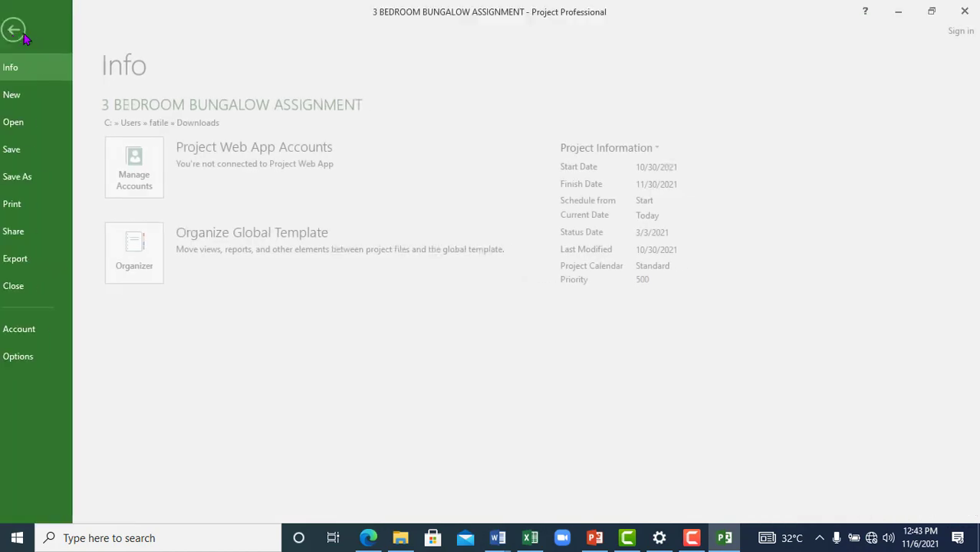
click(689, 544)
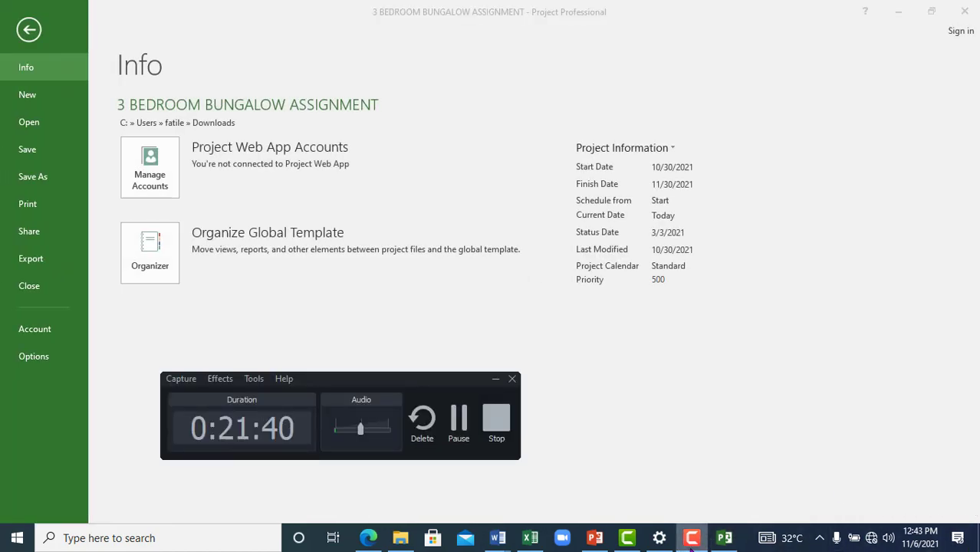
click(464, 425)
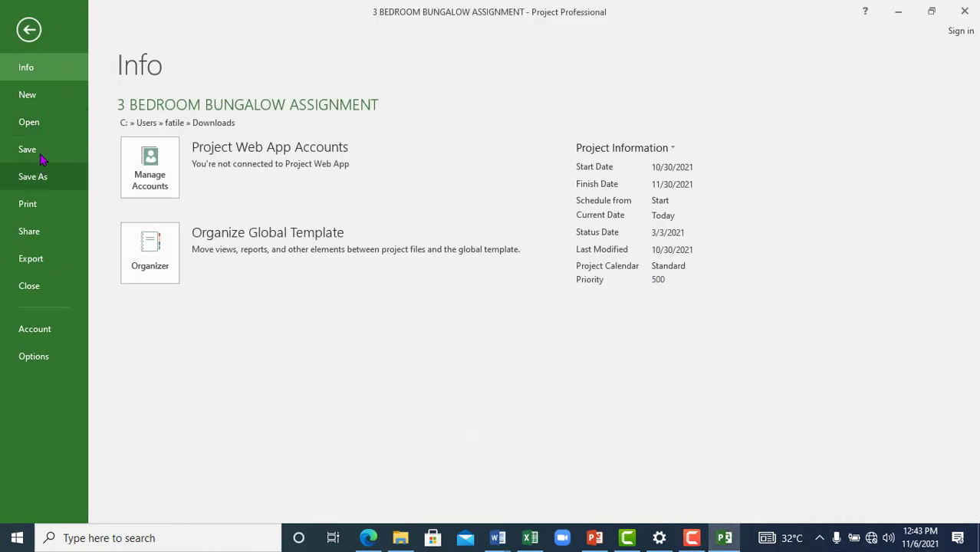
click(51, 209)
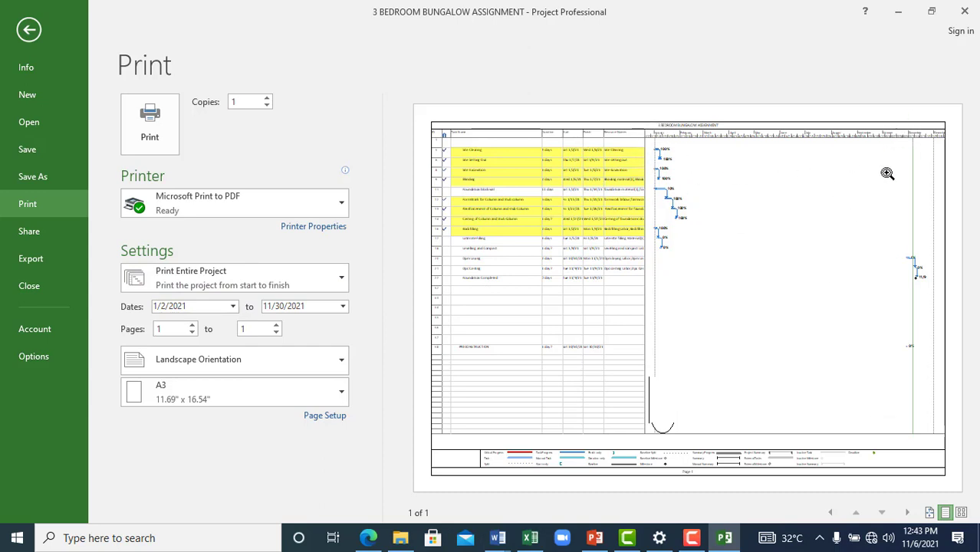
Return to the Tracking Gantt and zoom its timescale out to years and quarters.
key(Escape)
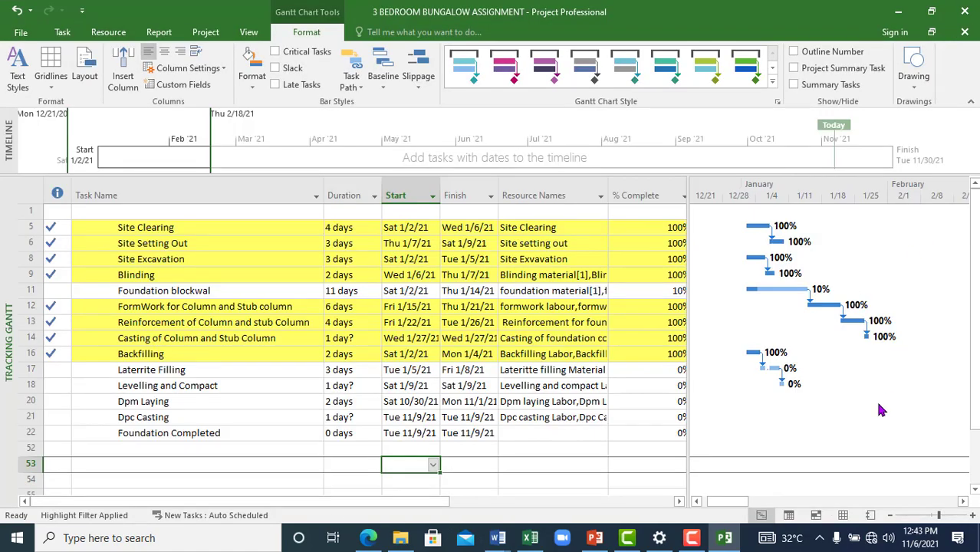
click(963, 501)
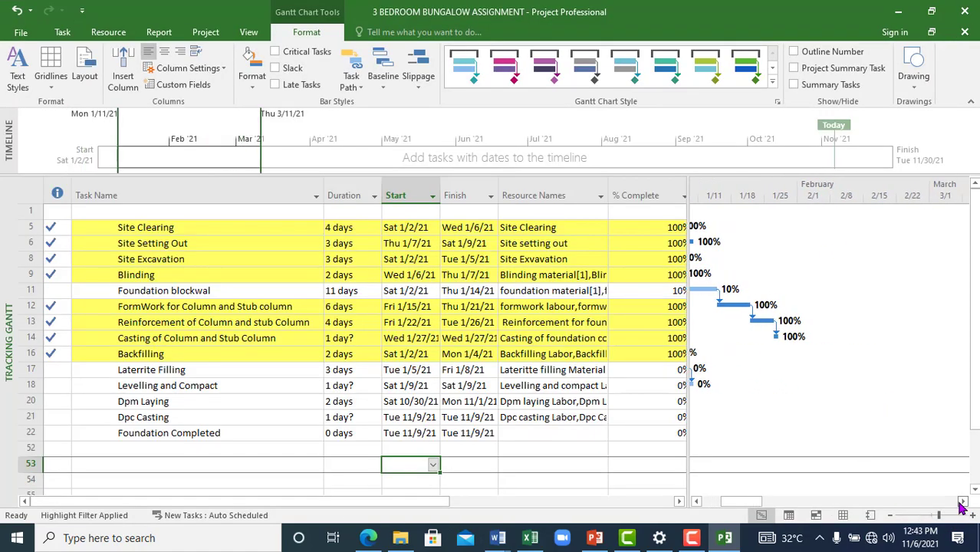
click(962, 502)
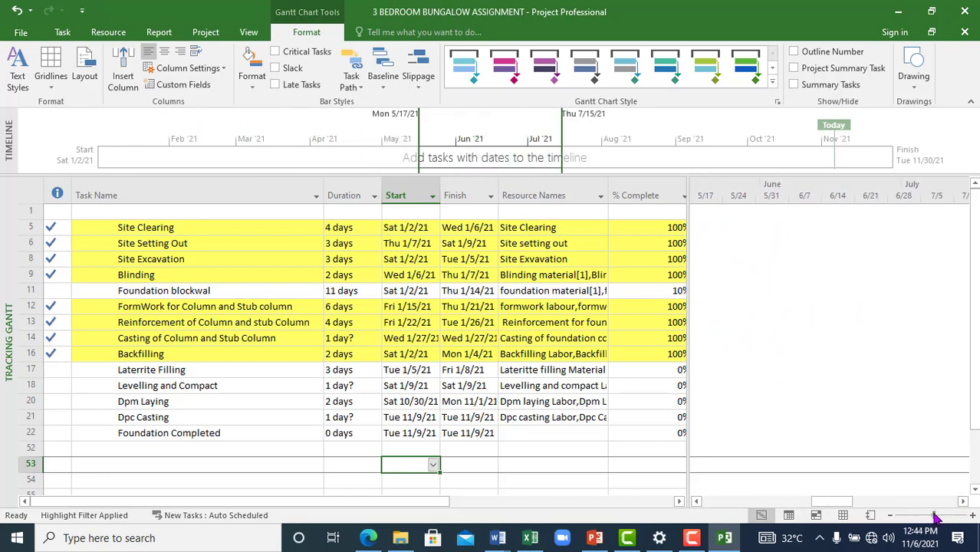
drag(927, 516, 918, 516)
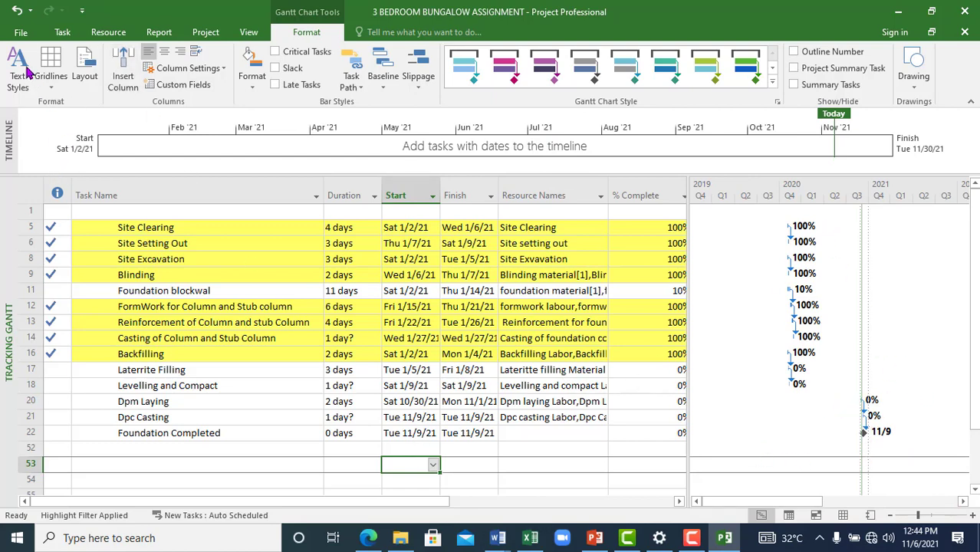
Open the print preview of the Tracking Gantt and look closely at the quarterly timescale.
click(21, 33)
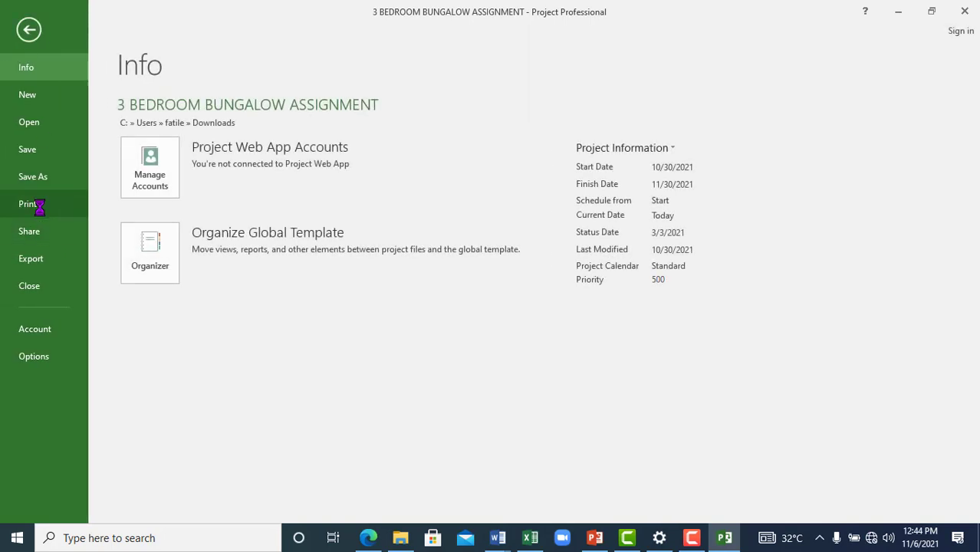
click(37, 204)
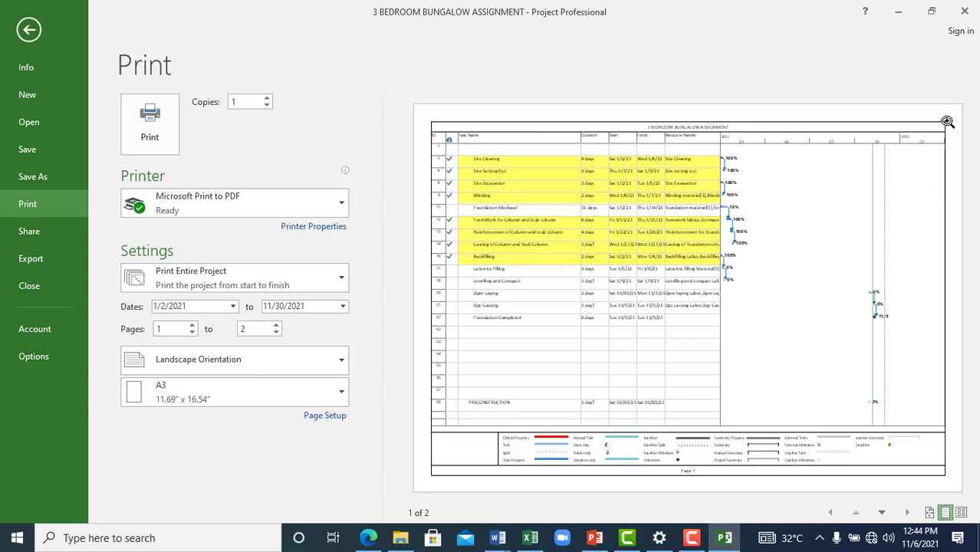
click(896, 134)
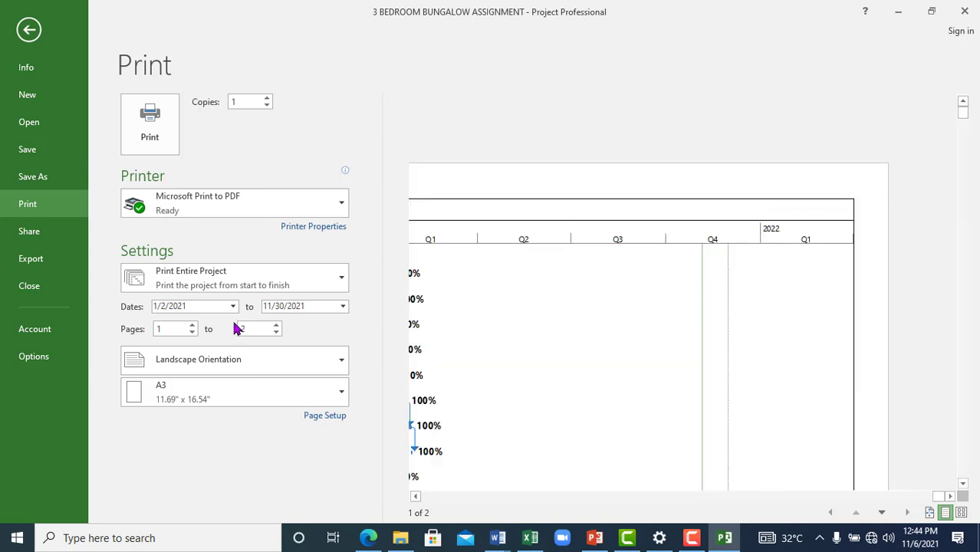
Set the end date of the printed timescale to 8/31/2021 and check the whole page in the preview.
click(343, 307)
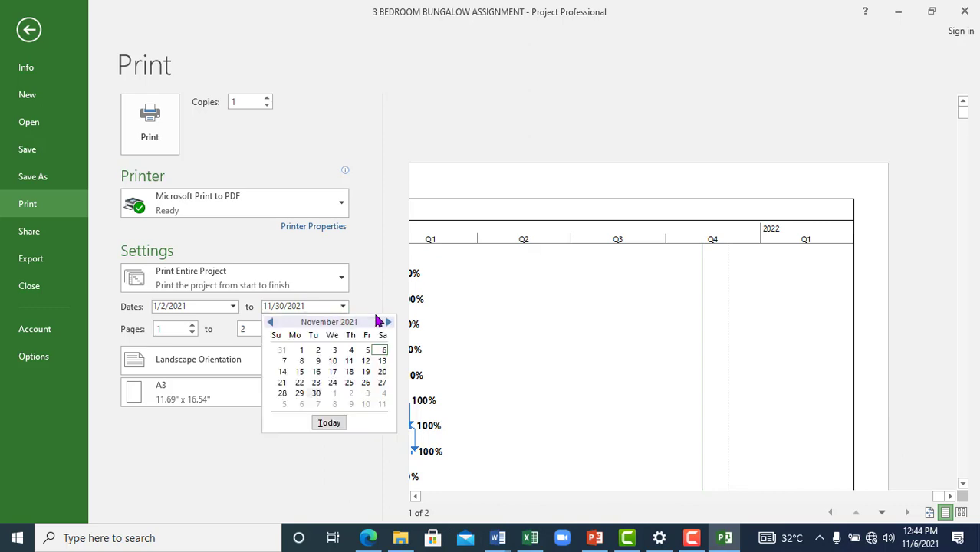
click(271, 323)
click(271, 323)
click(270, 323)
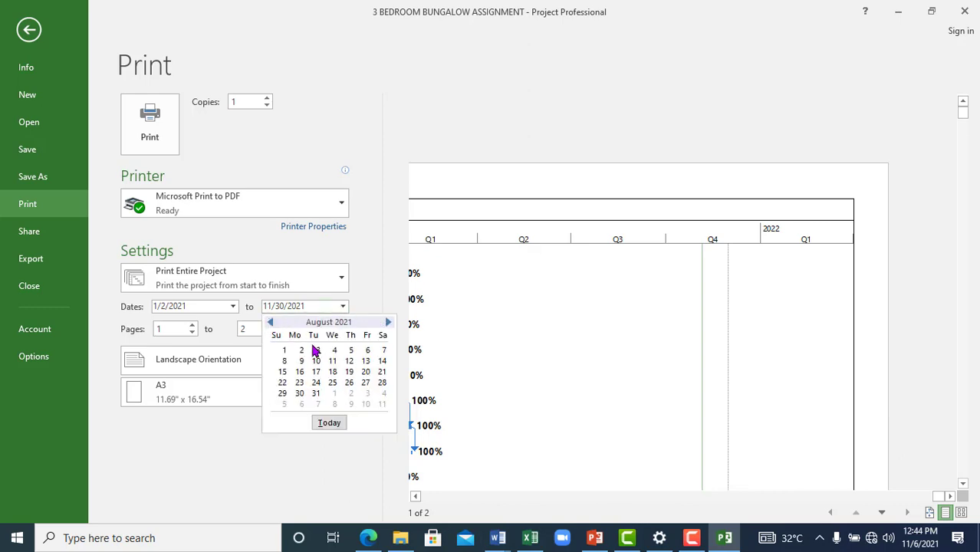
click(315, 394)
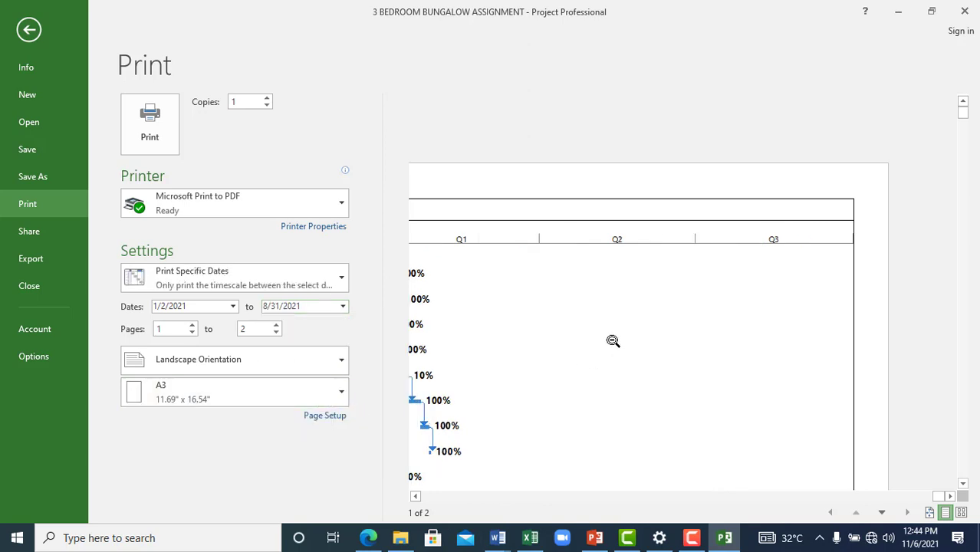
click(617, 342)
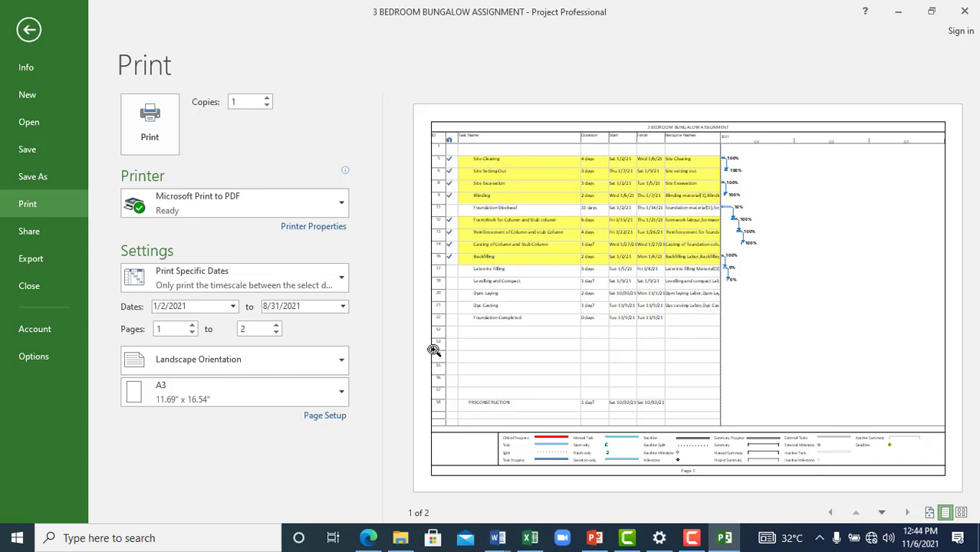
Set the end date of the printed timescale to 6/20/2021.
click(343, 307)
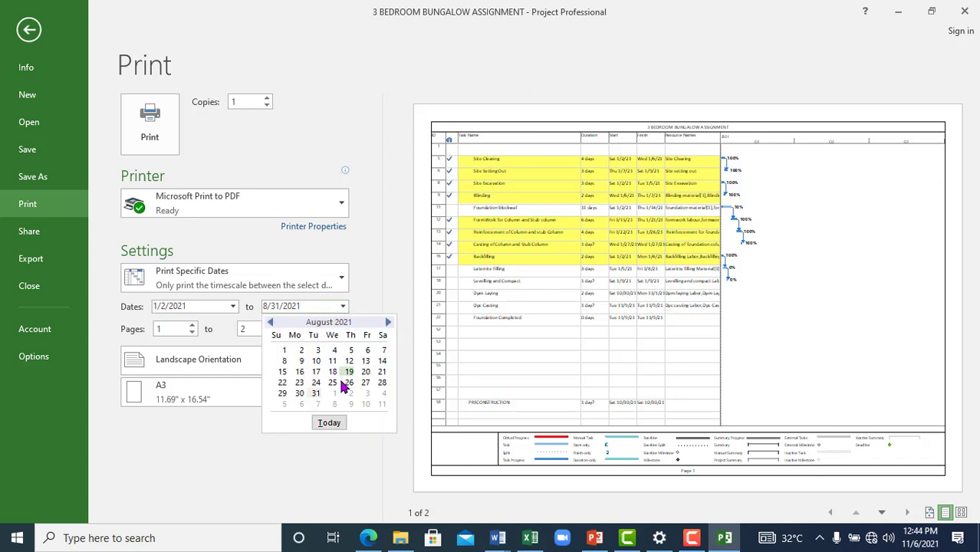
click(270, 322)
click(270, 322)
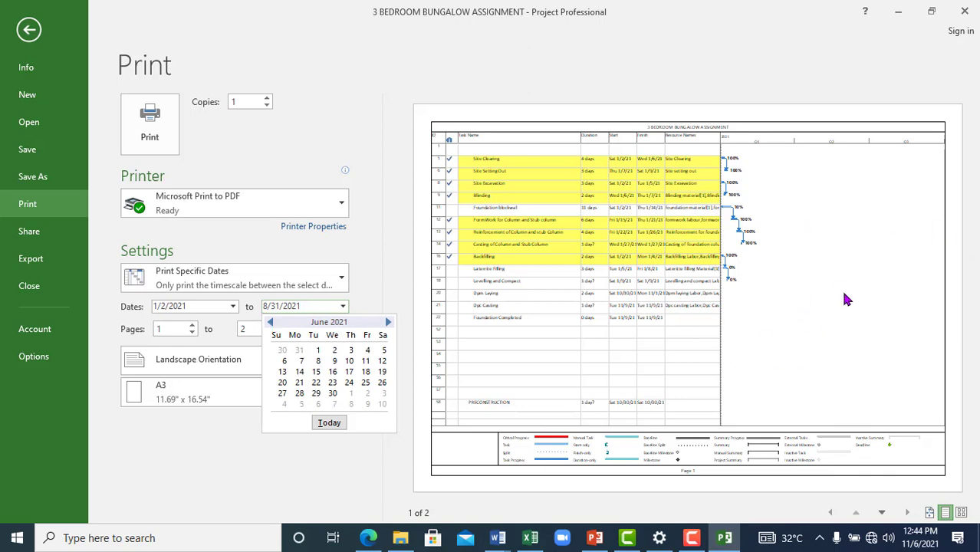
click(282, 382)
Inspect the Gantt bars and the second page in the print preview, and return to the Tracking Gantt view.
click(869, 188)
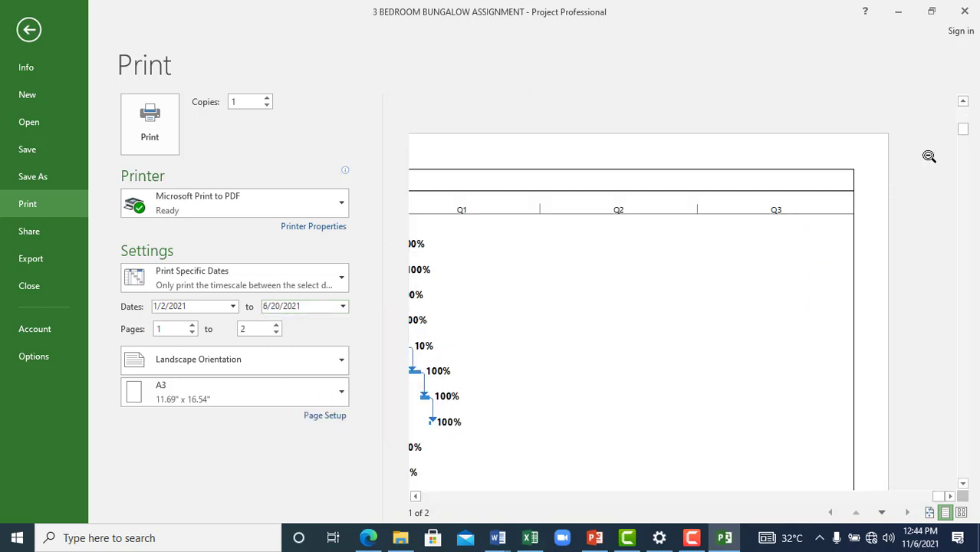
scroll(750, 280, down, 4)
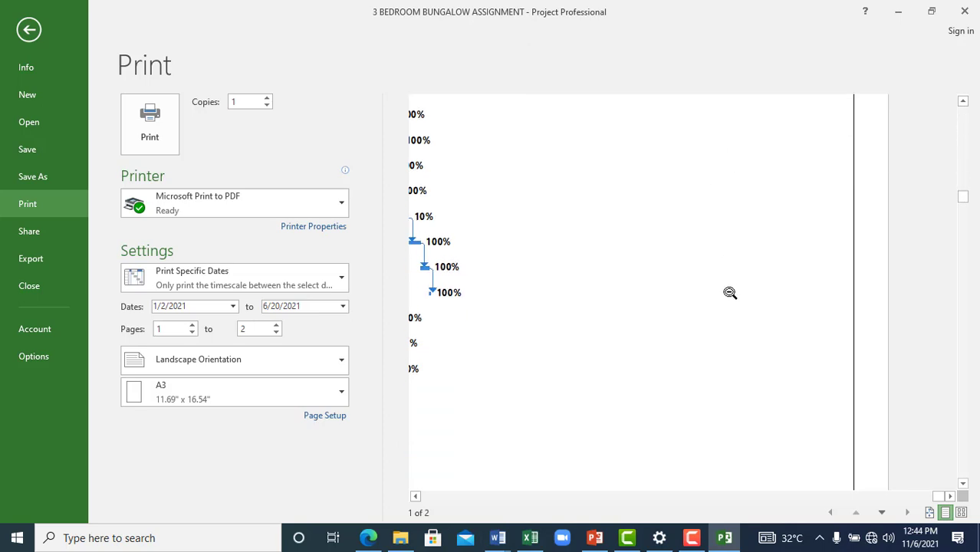
click(571, 358)
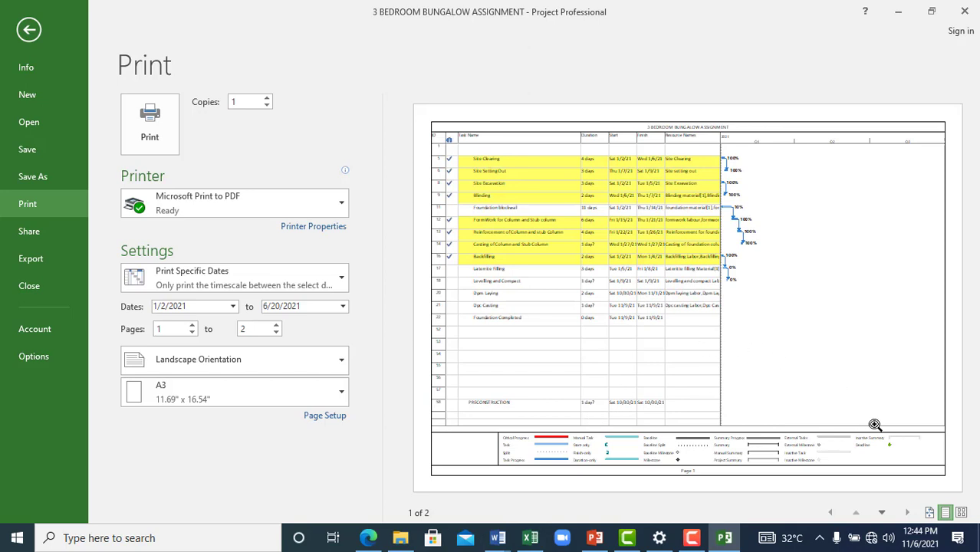
click(883, 513)
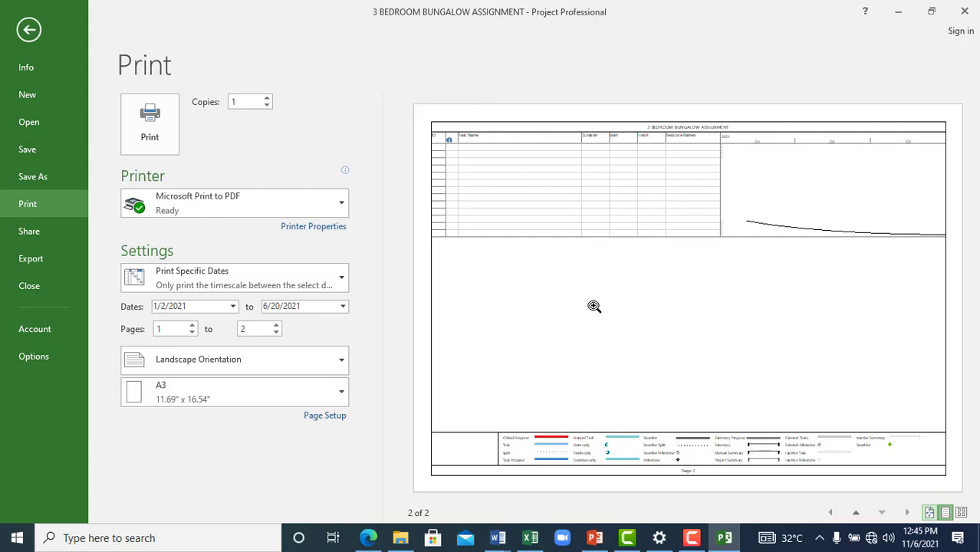
key(Escape)
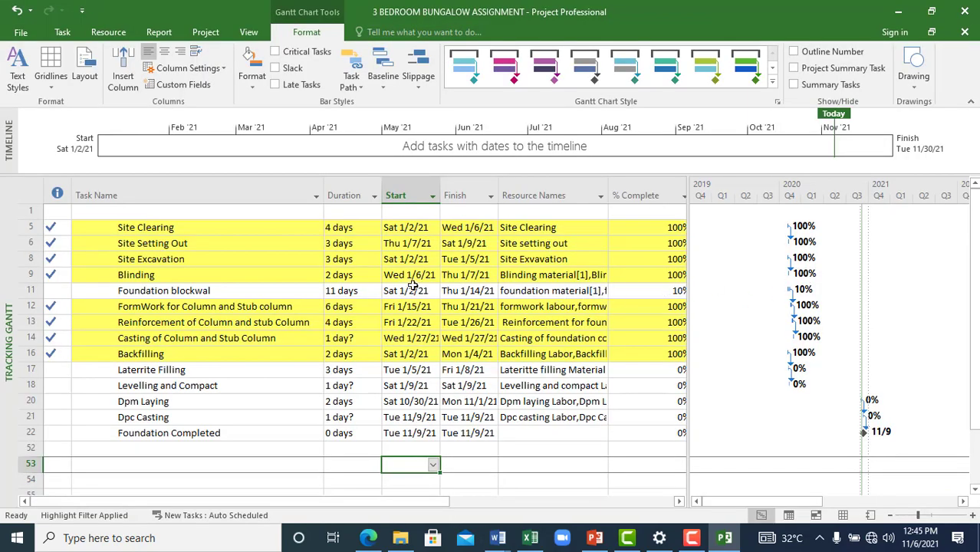
Look across the task table columns from the Site Excavation row, and return to the first column of the Foundation blockwal row.
click(252, 256)
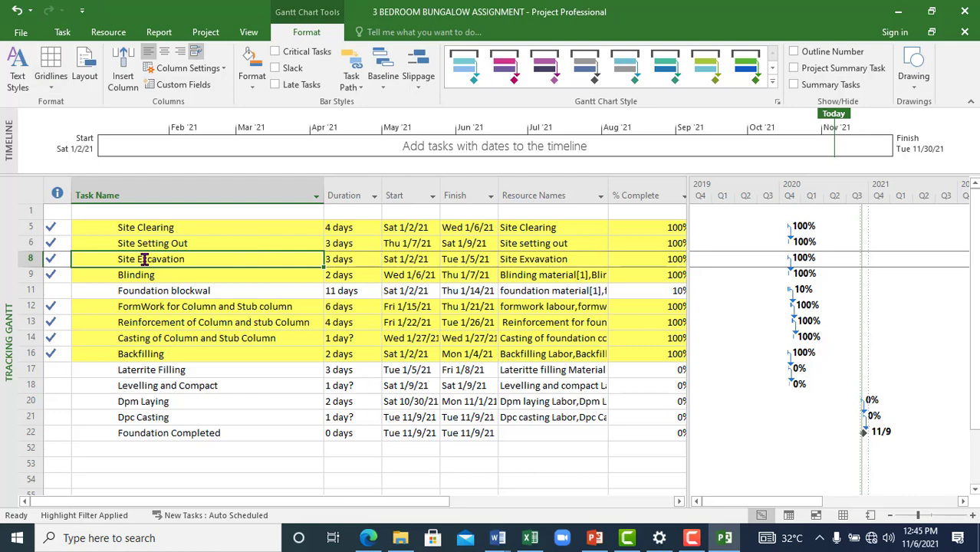
key(Right)
key(Right)
key(Right)
key(Right)
key(Right)
key(Right)
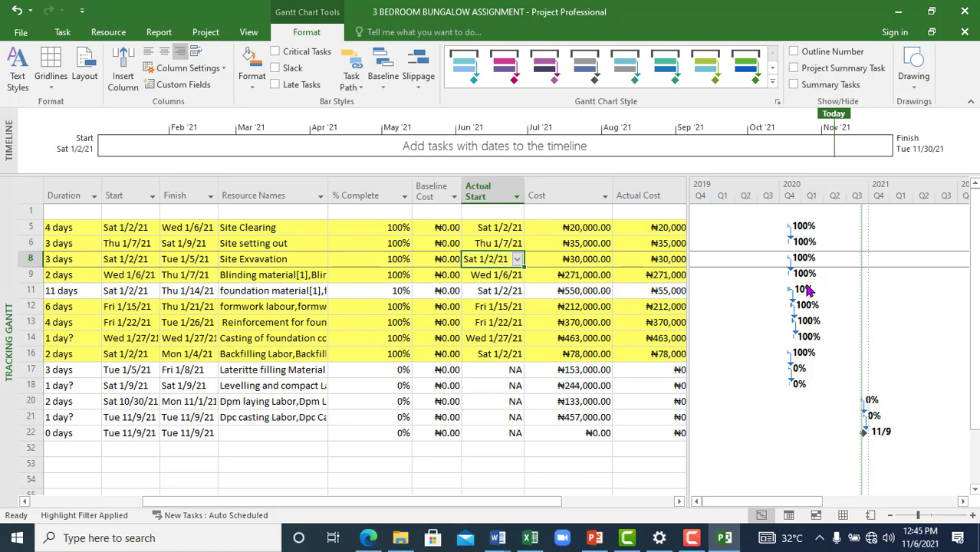
click(143, 289)
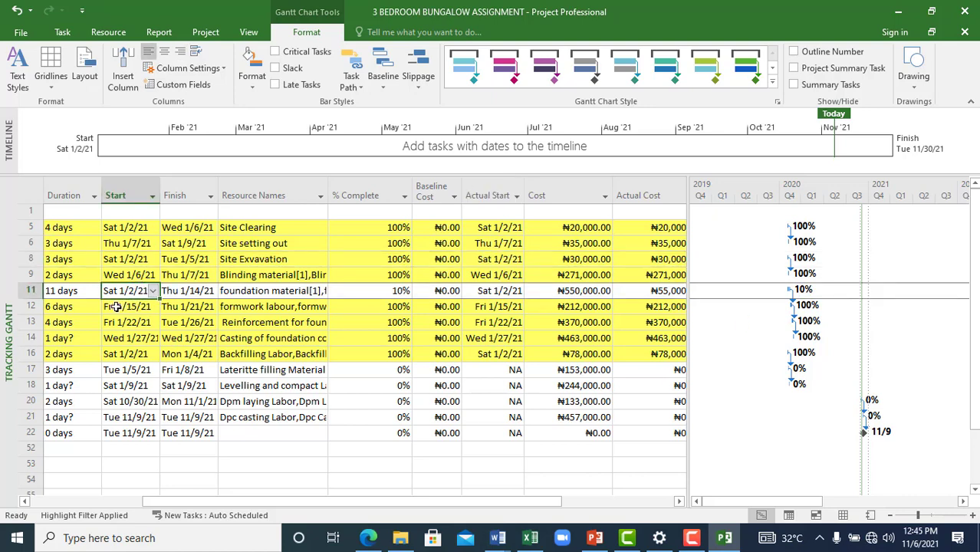
key(Home)
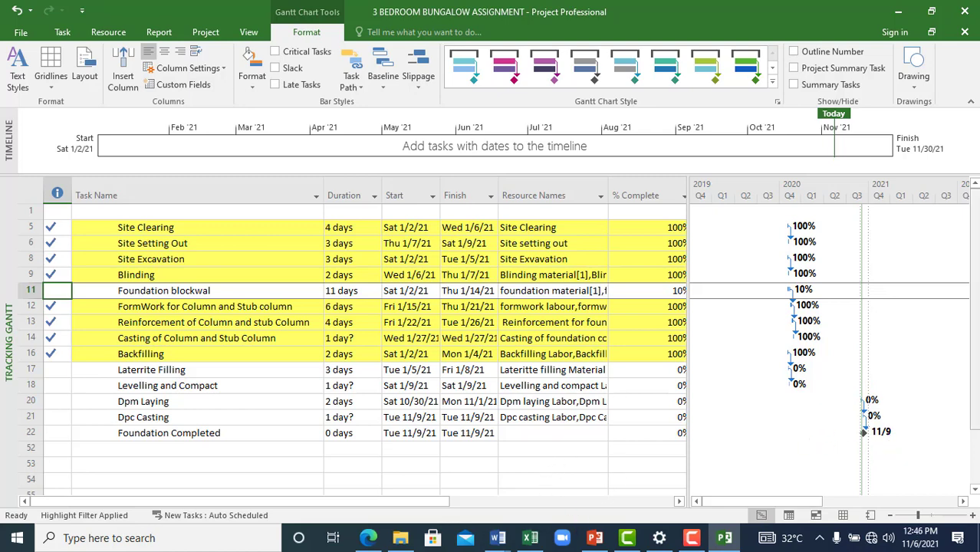
Open the recent file Three-Weeks-Look-Ahead-Schedule-Planning-Engineer.xlsx.
click(22, 34)
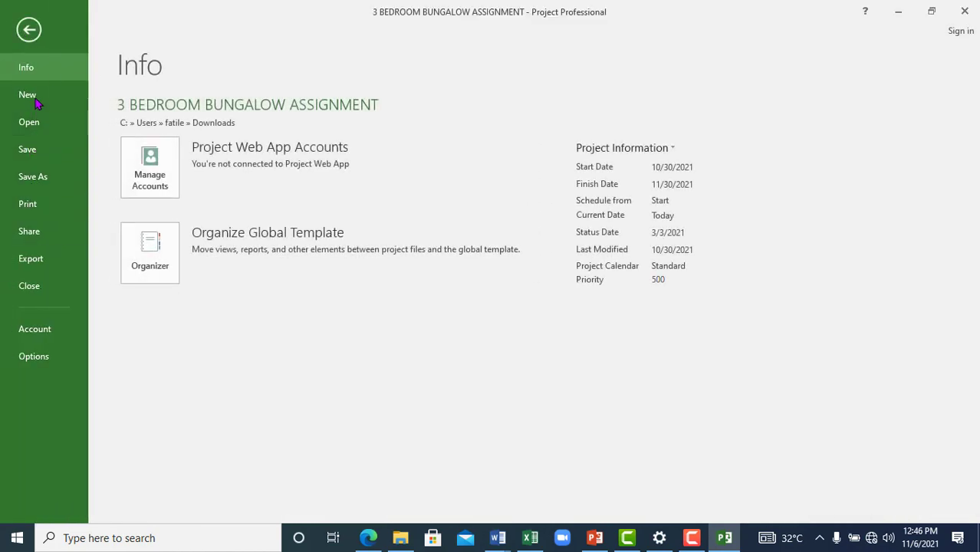
click(30, 122)
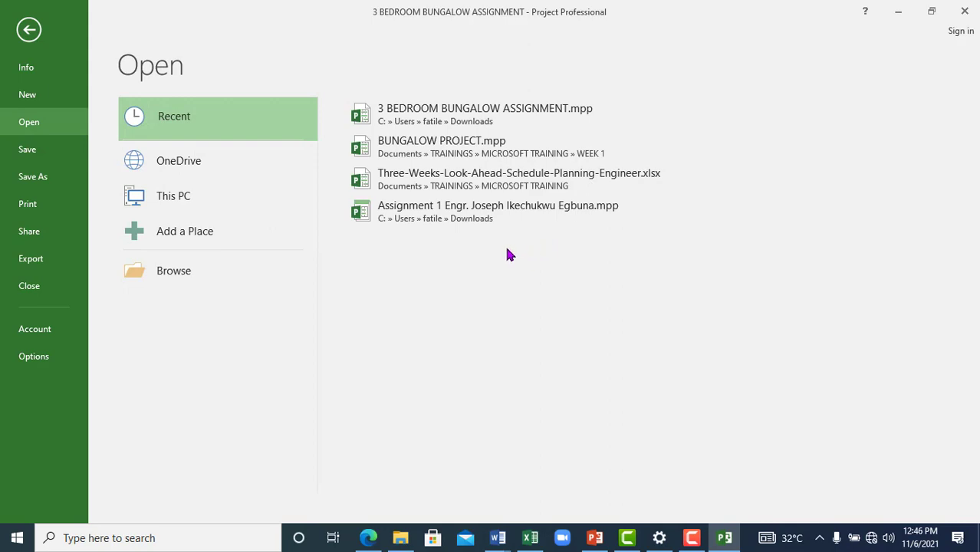
click(469, 189)
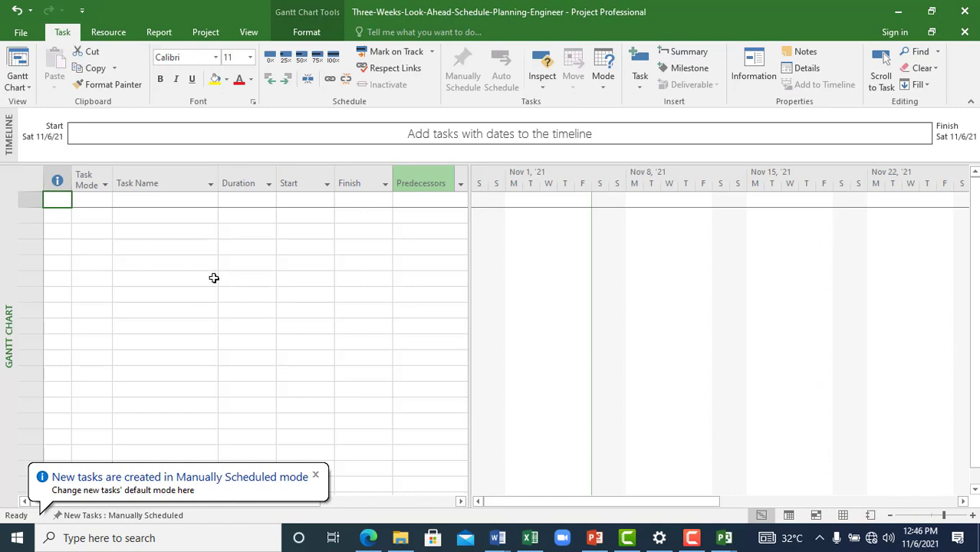
Open the recent Assignment 1 project file and hide the Resource Form details pane below its Gantt Chart.
click(20, 32)
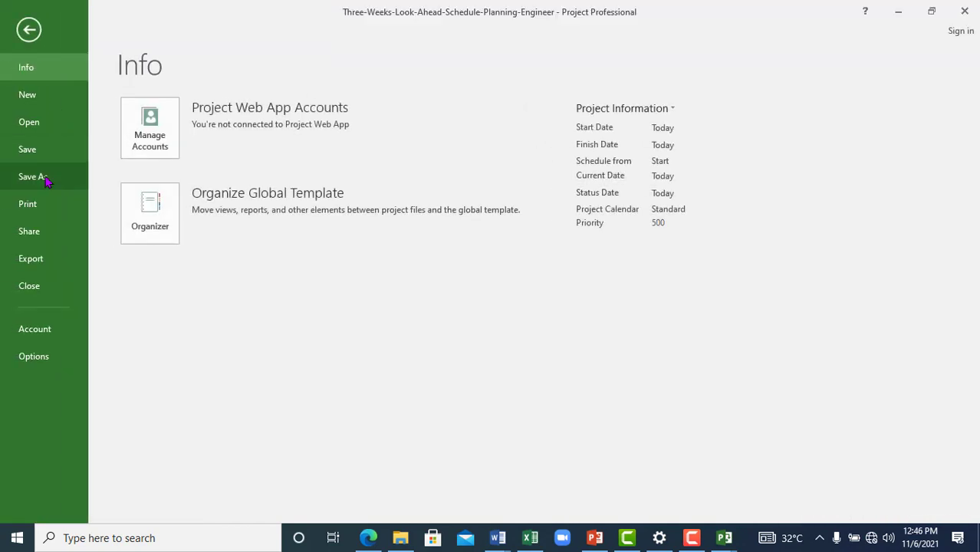
click(31, 123)
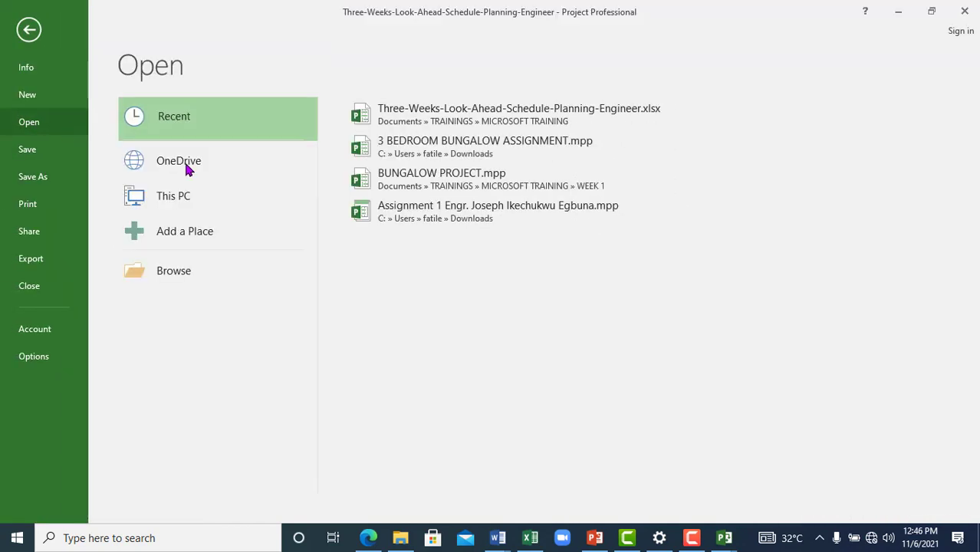
click(456, 219)
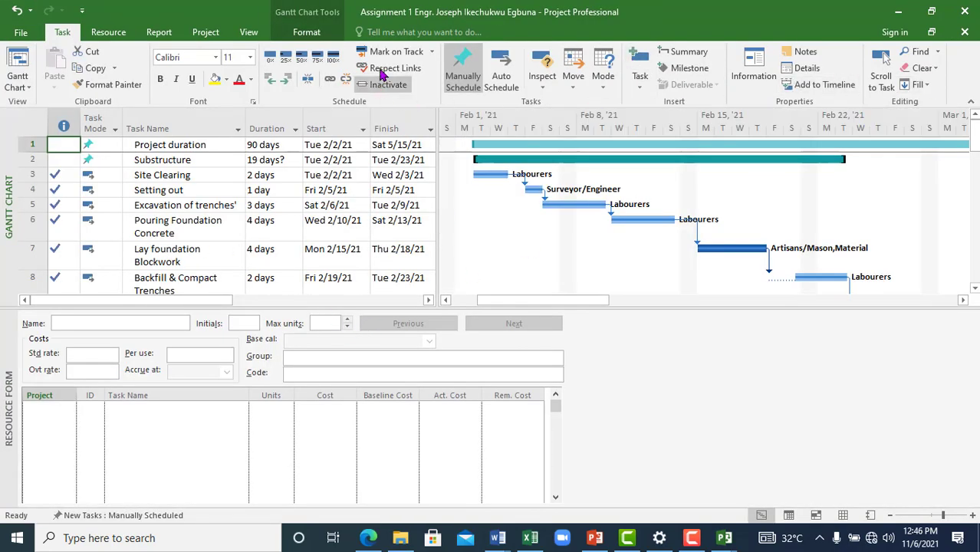
click(249, 32)
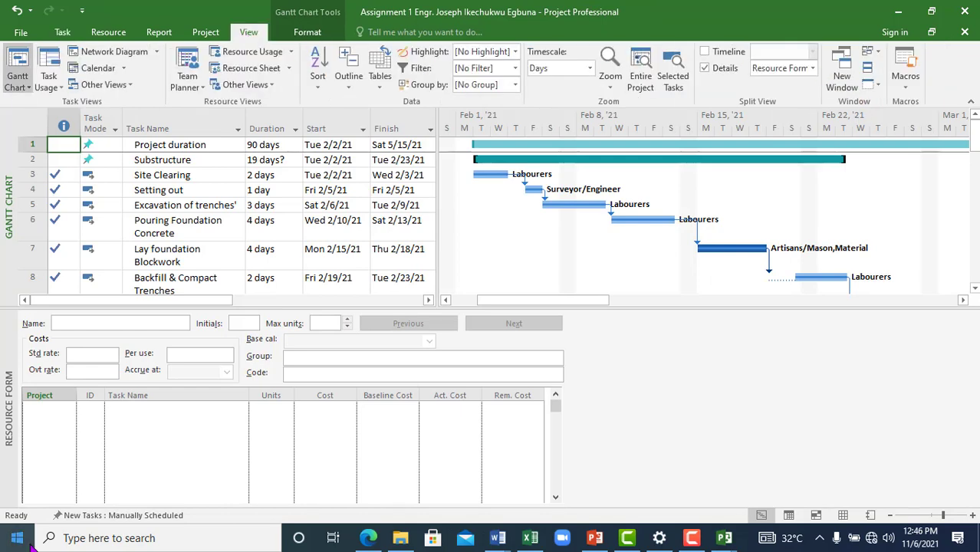
click(725, 69)
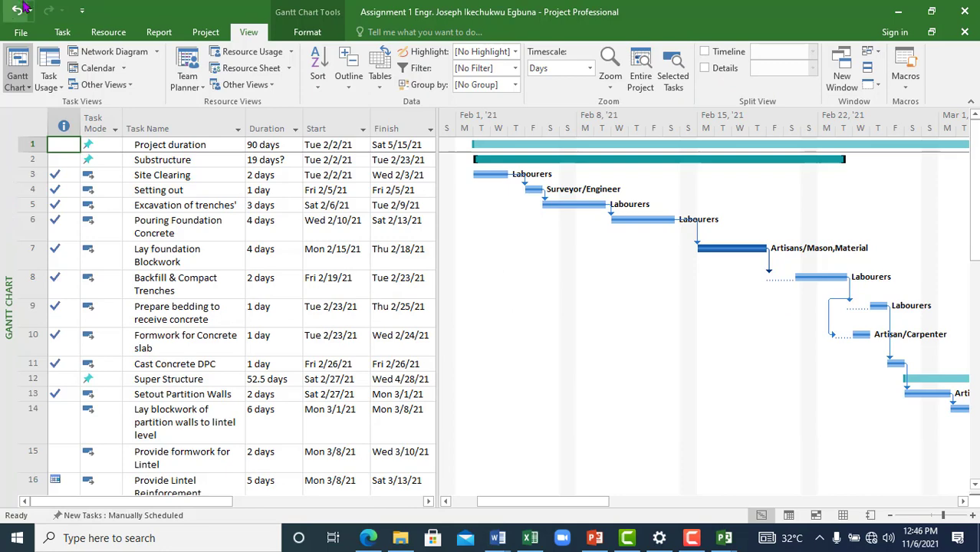
Scale the Assignment 1 Gantt Chart printout to fit 1 page wide by 1 tall.
click(22, 35)
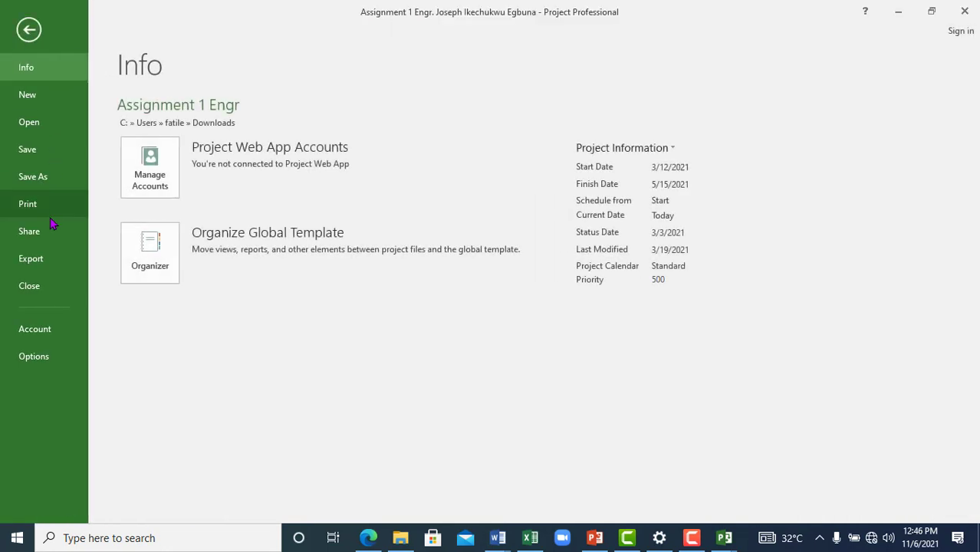
click(29, 204)
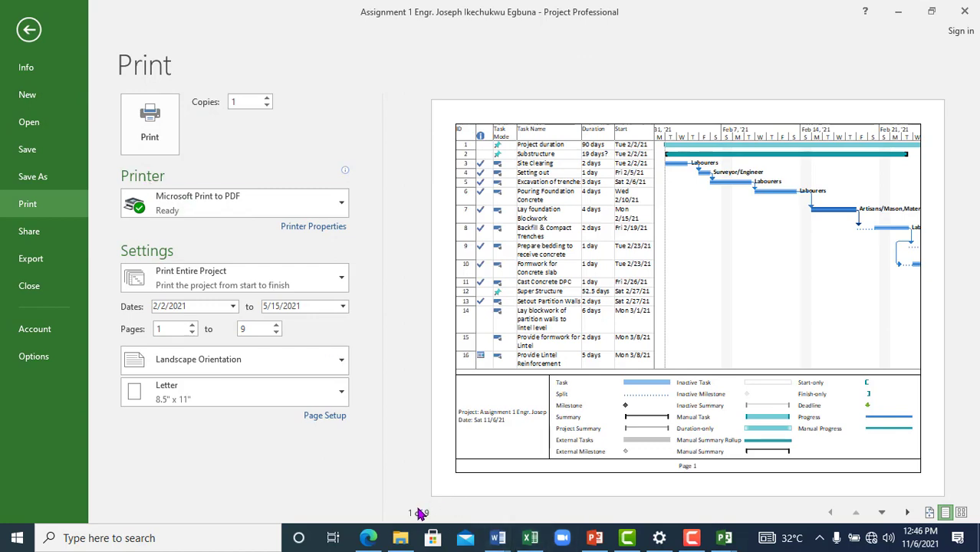
click(325, 416)
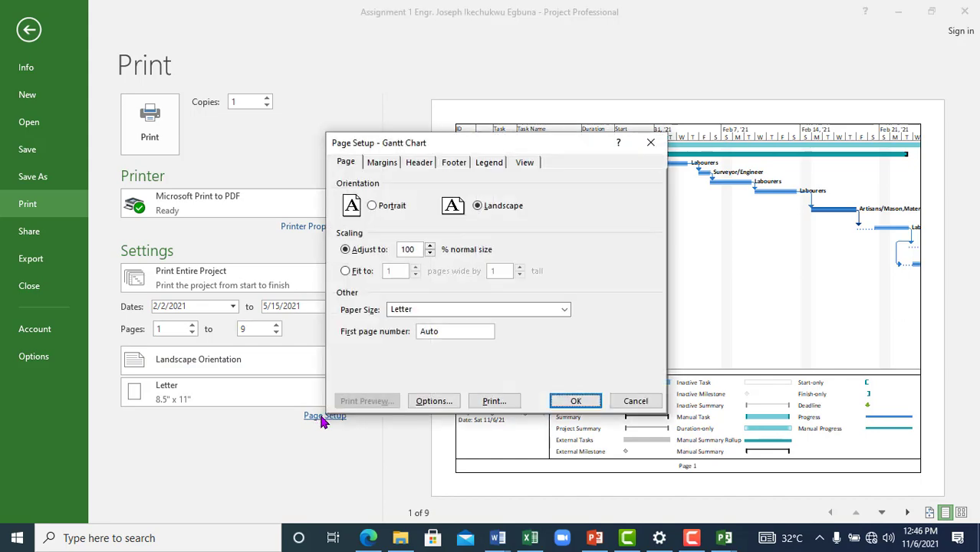
click(346, 271)
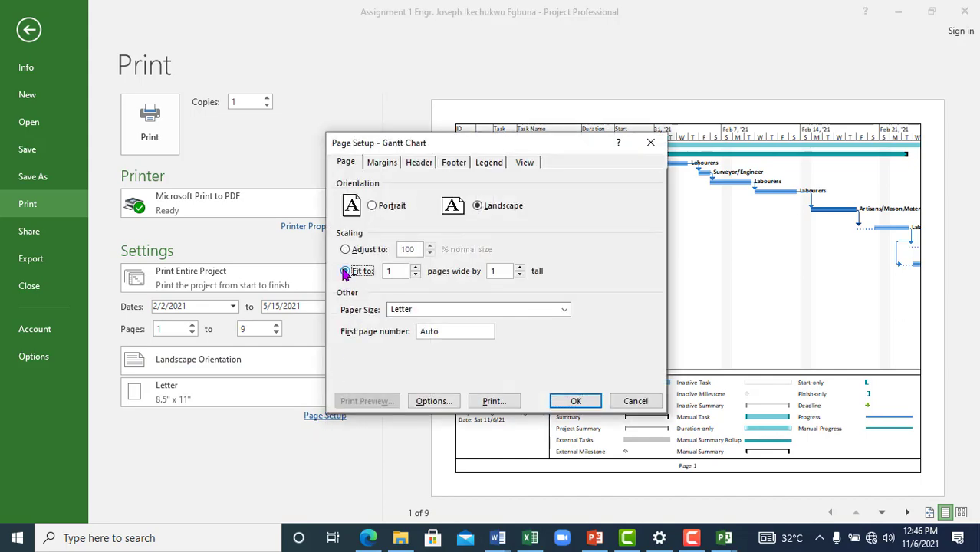
click(566, 404)
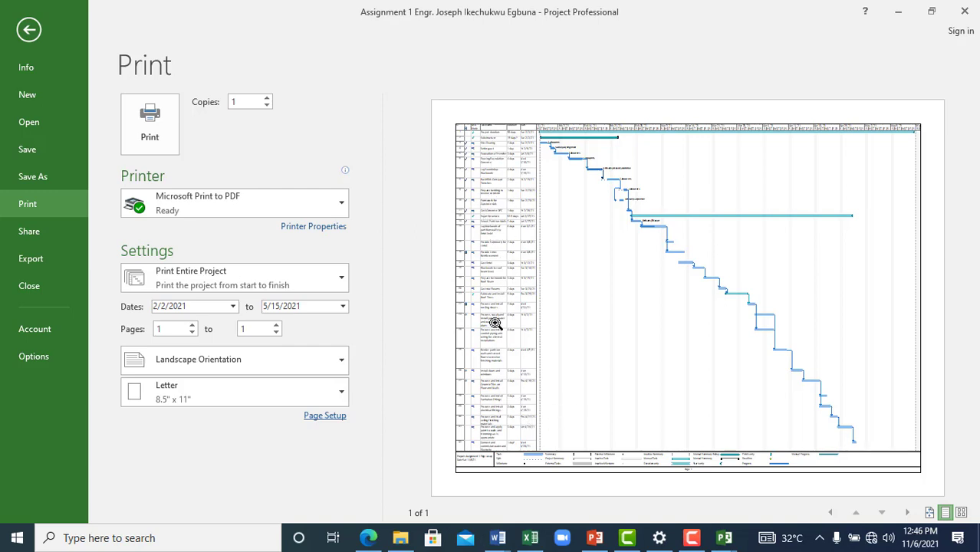
Scale the Assignment 1 Gantt Chart printout to fit 1 page wide by 3 tall and look through all its preview pages.
click(276, 333)
click(339, 419)
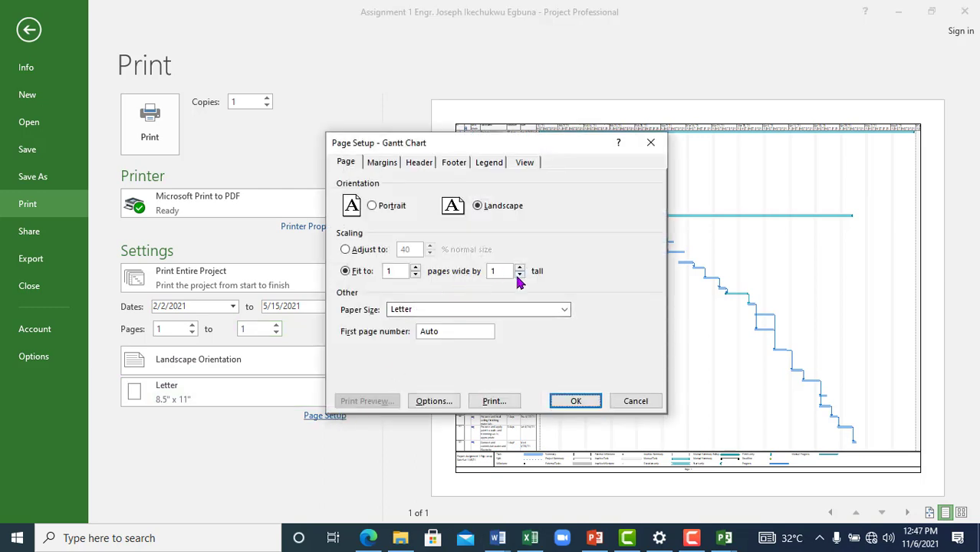
click(519, 274)
click(589, 400)
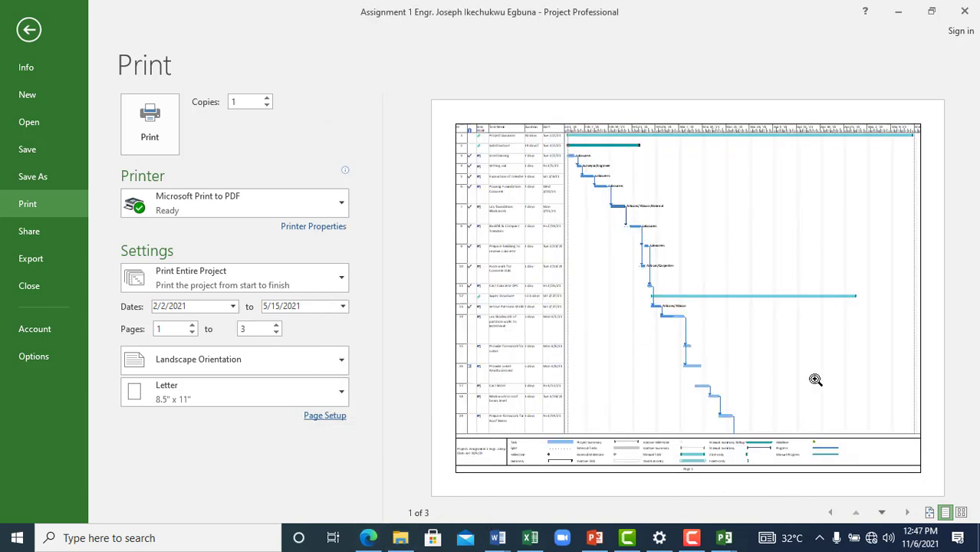
click(882, 513)
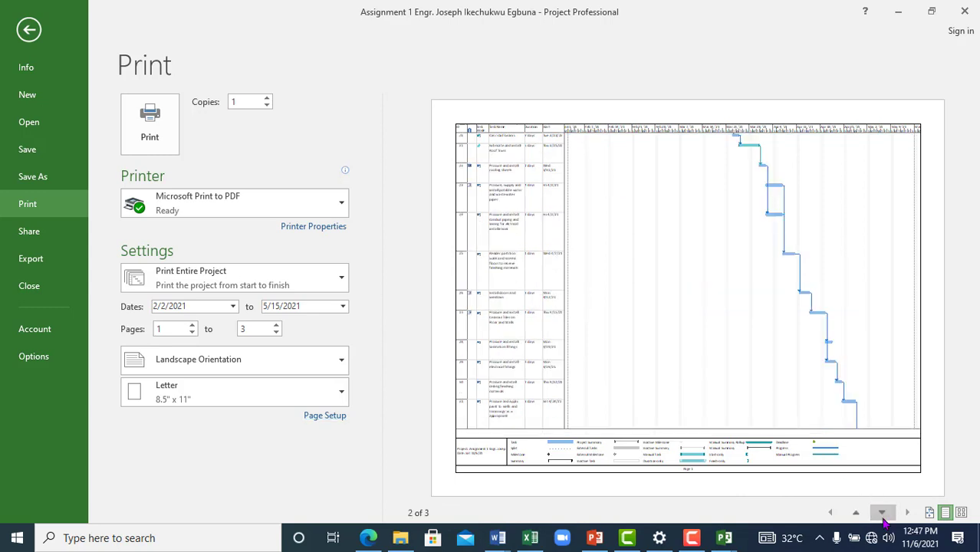
click(882, 513)
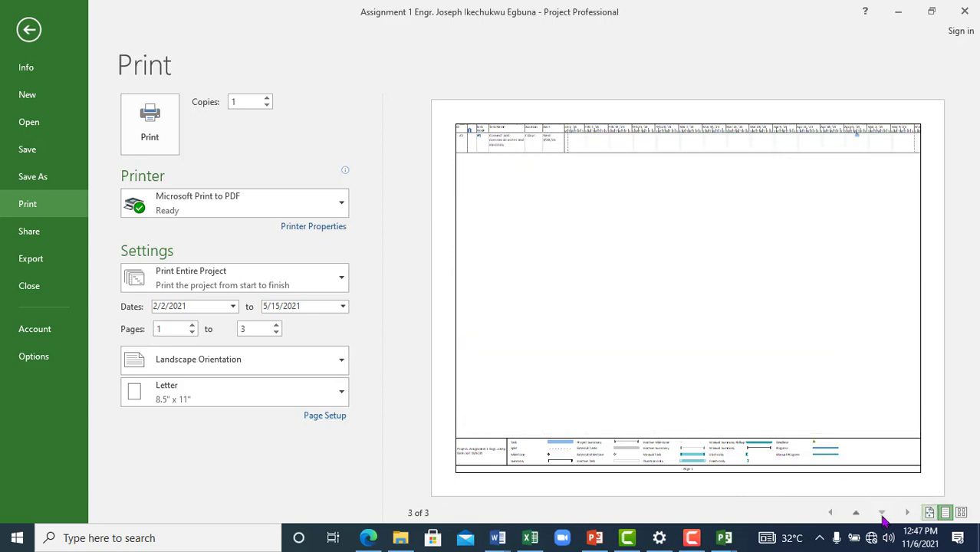
Set the printout's paper size to A3 and its scaling to fit 1 page wide by 4 tall.
click(204, 391)
click(206, 231)
click(857, 513)
click(857, 512)
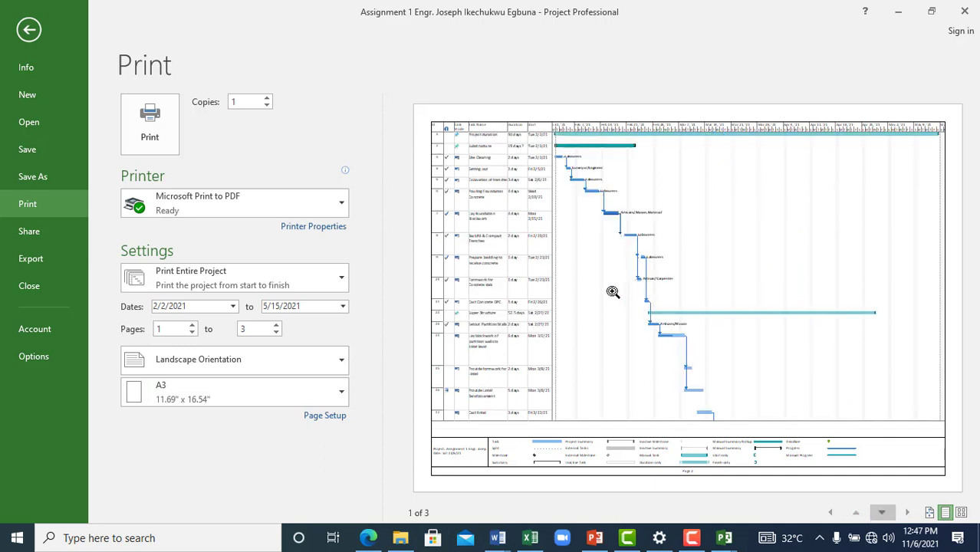
click(328, 417)
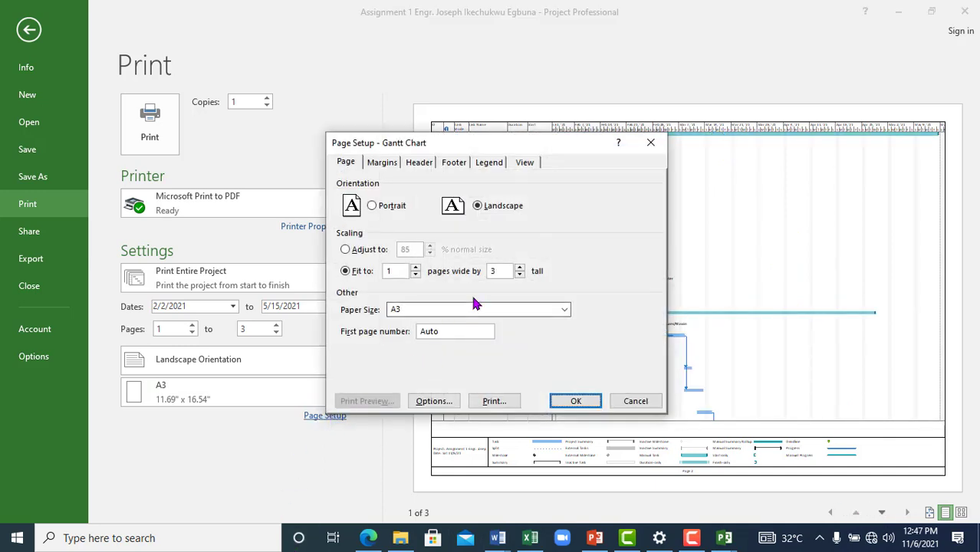
click(581, 401)
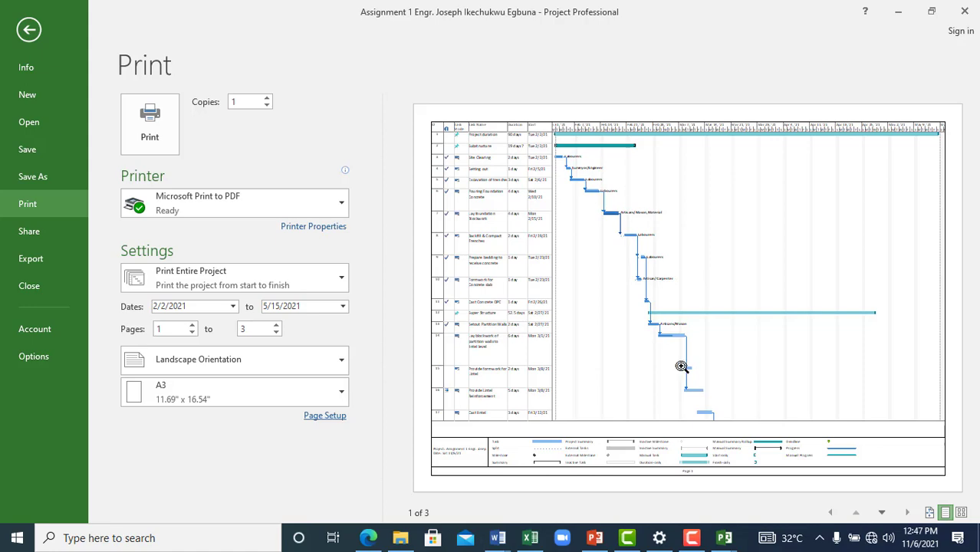
Zoom the Gantt Chart timescale out to 7-day intervals and return to the print preview.
key(Escape)
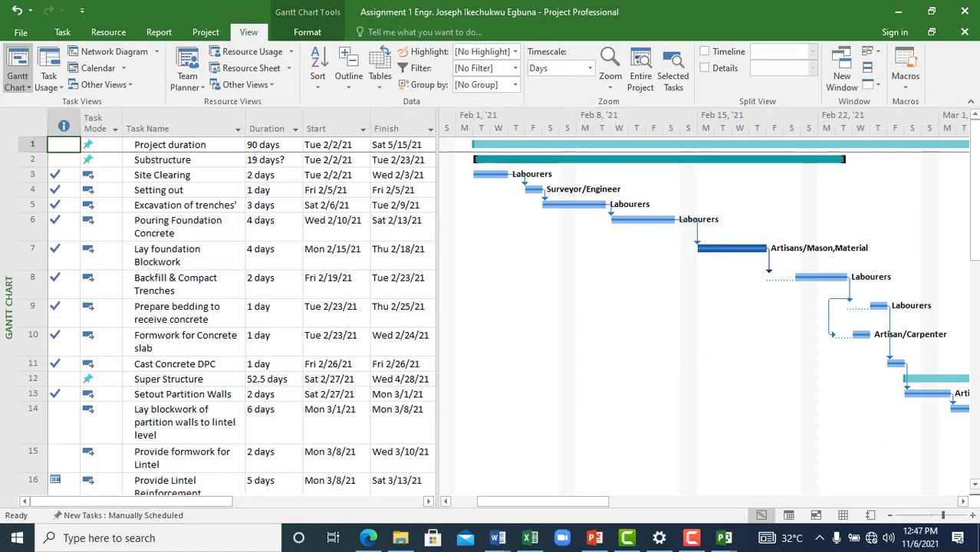
click(933, 518)
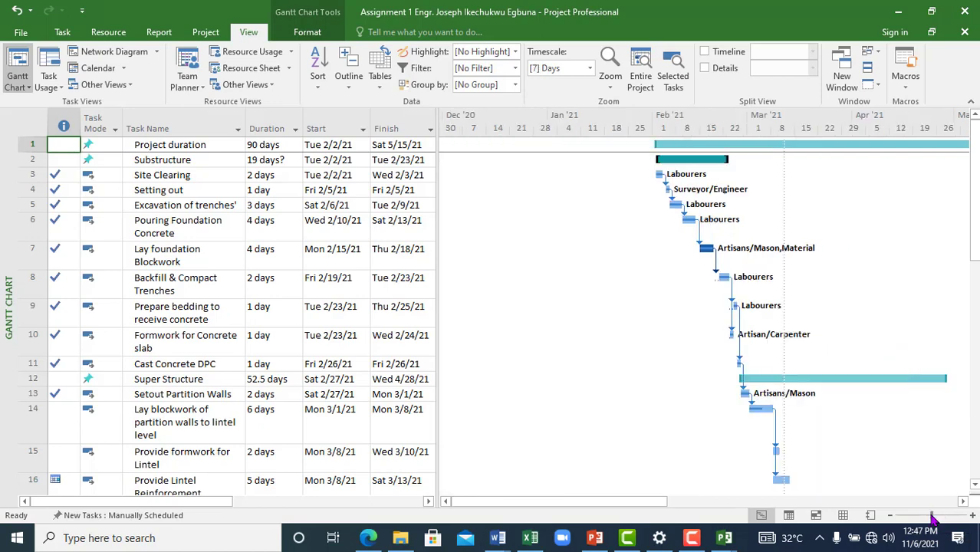
click(20, 33)
click(53, 207)
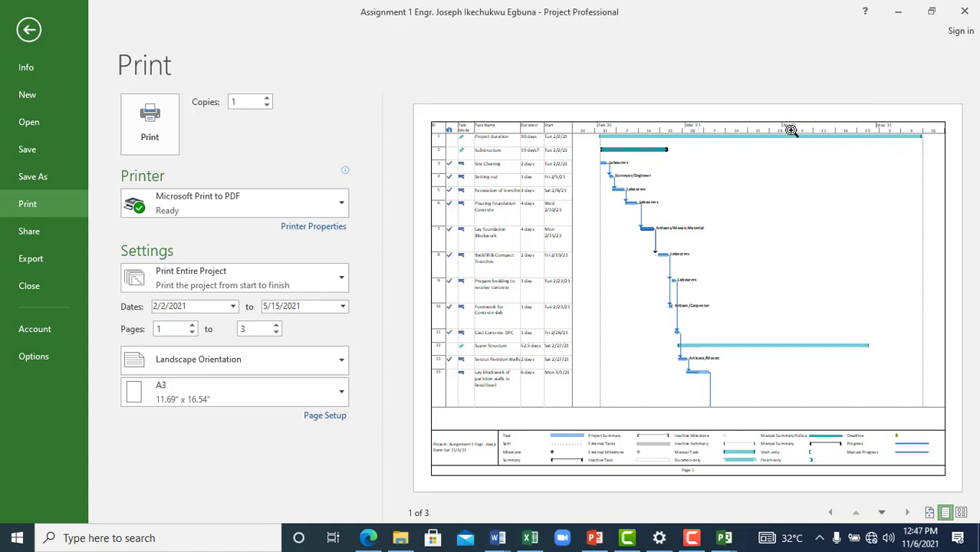
Limit the printed timescale to end on 4/25/2021 and look through the preview pages.
click(343, 308)
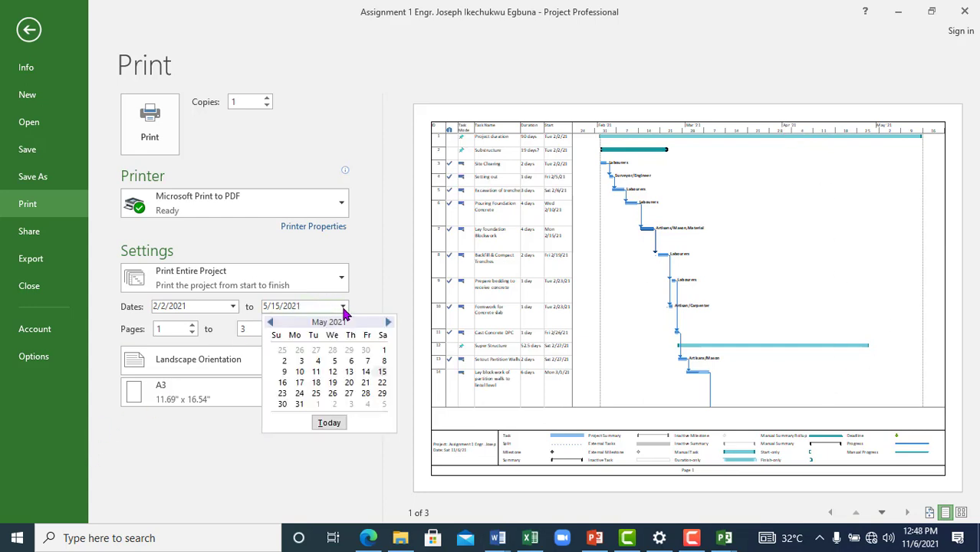
click(270, 326)
click(281, 394)
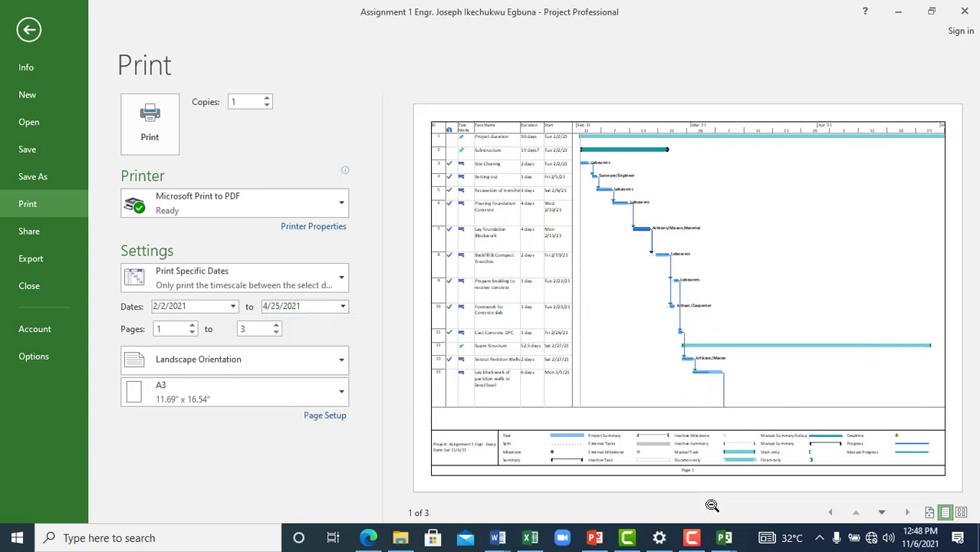
click(882, 512)
click(883, 513)
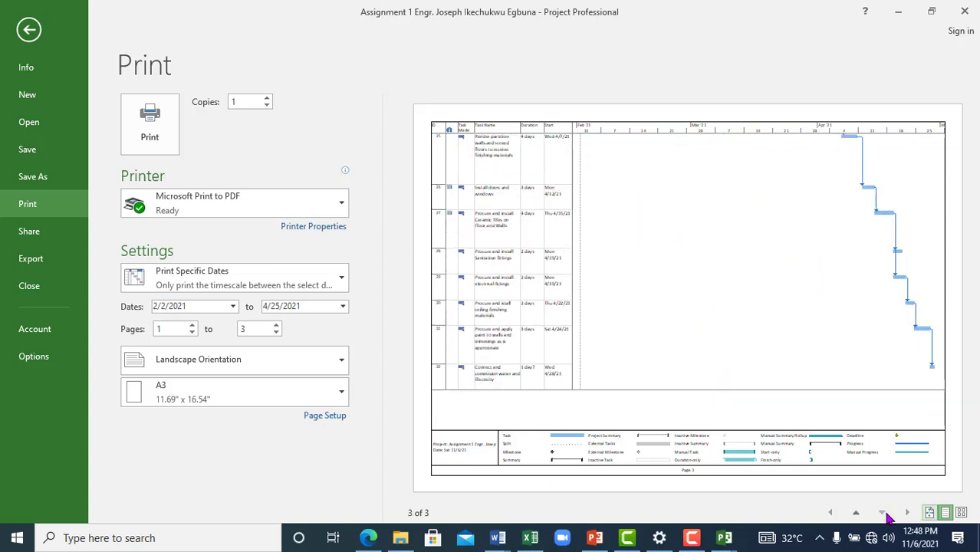
click(856, 512)
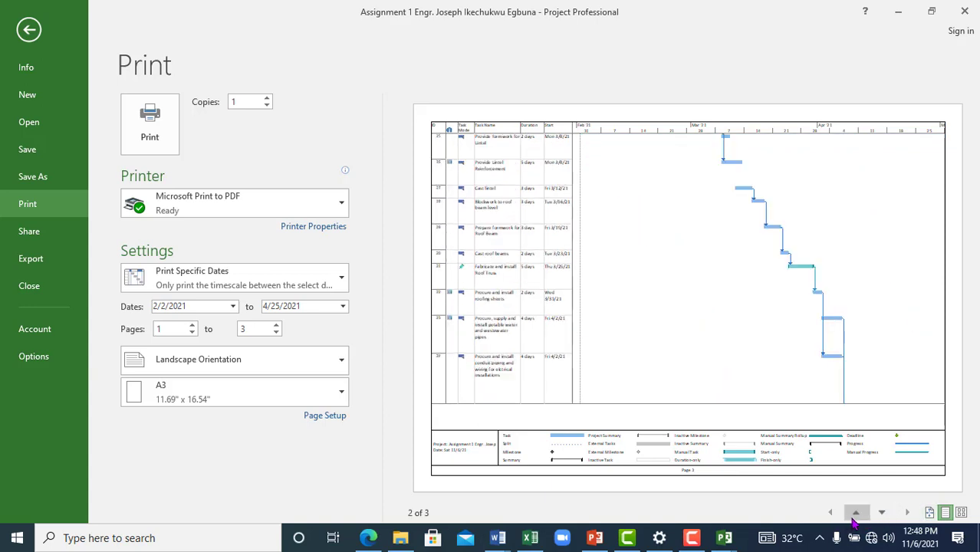
click(882, 512)
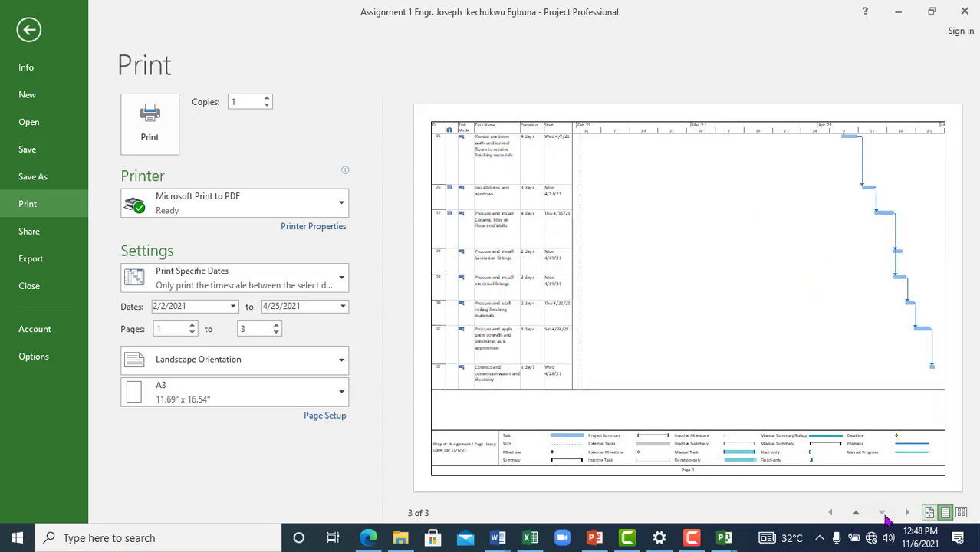
Switch the print scaling to 100% of normal size and check the first preview page.
click(322, 418)
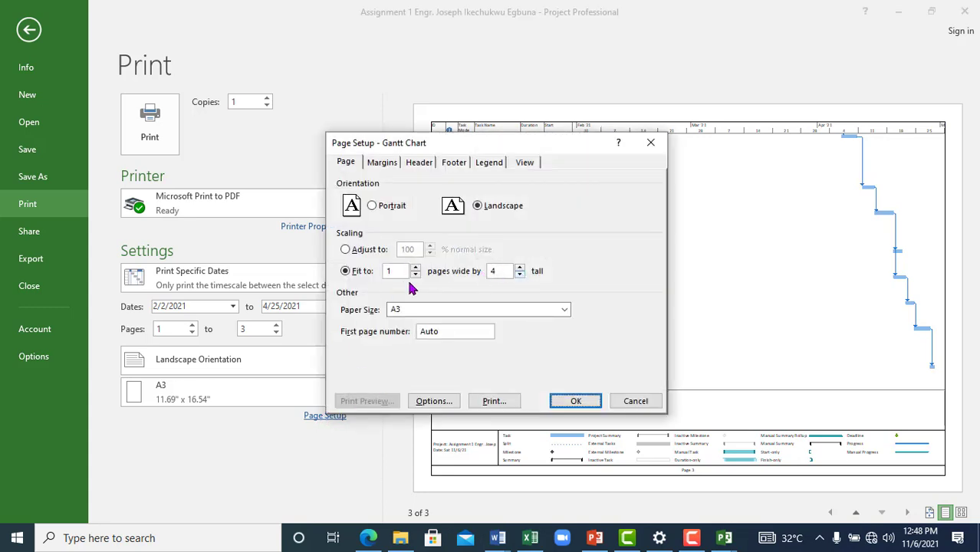
click(345, 251)
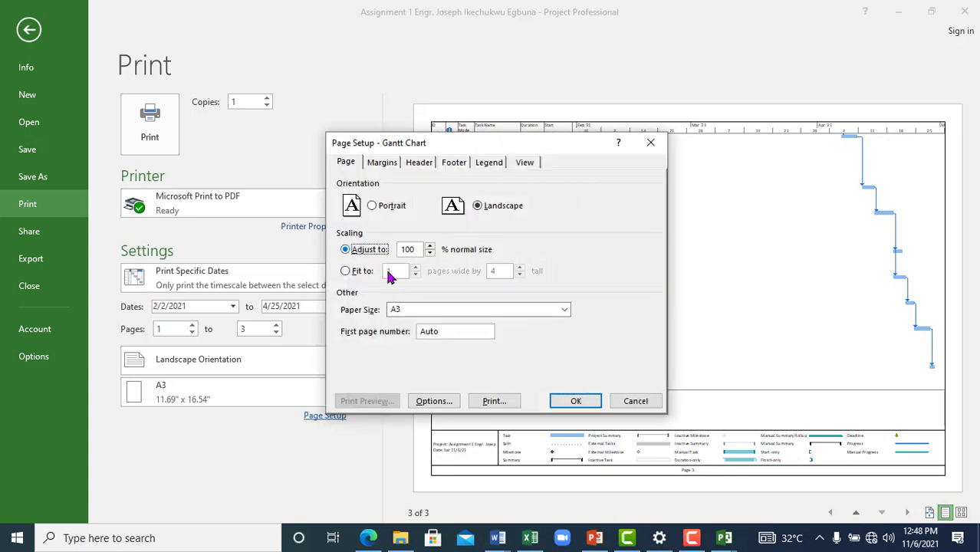
click(571, 402)
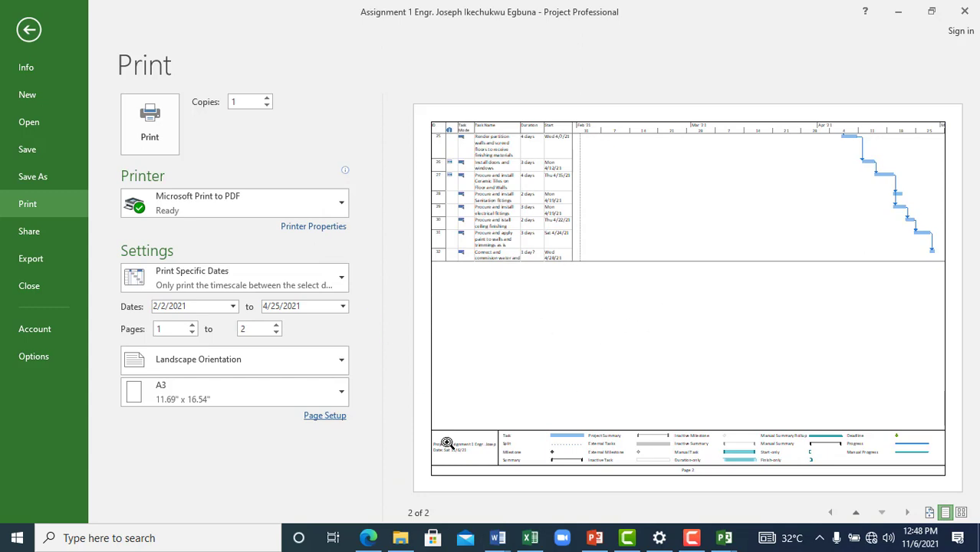
click(855, 512)
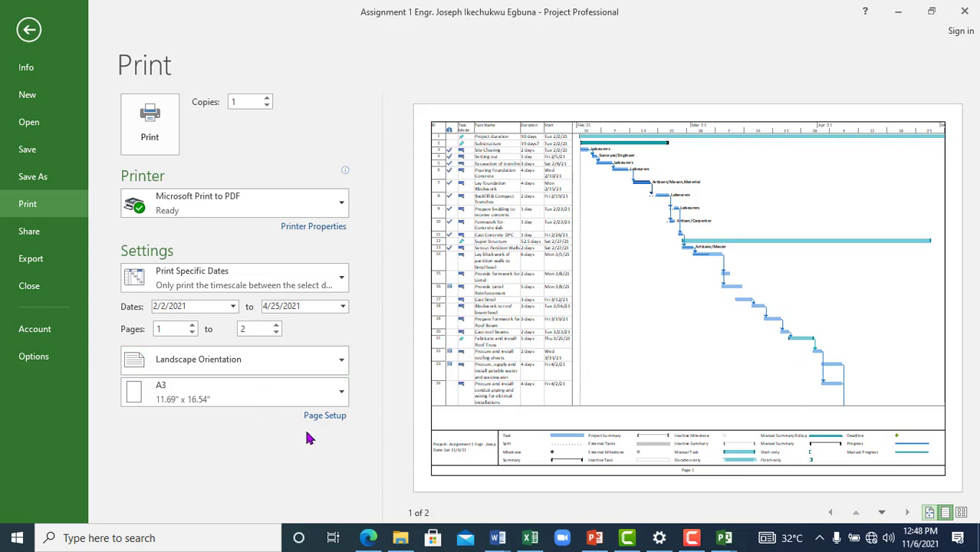
Scale the A3 Gantt Chart printout to fit 1 page wide by 1 tall.
click(325, 415)
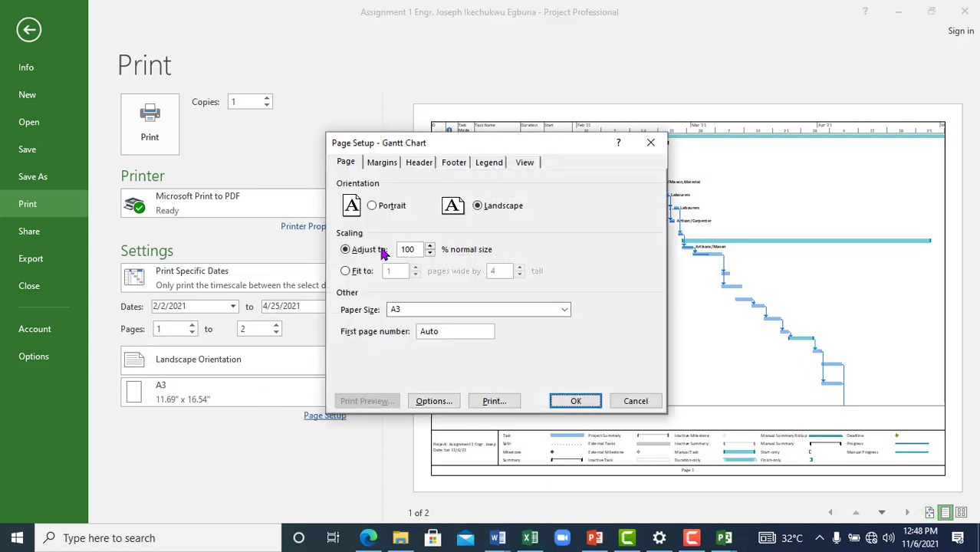
click(345, 272)
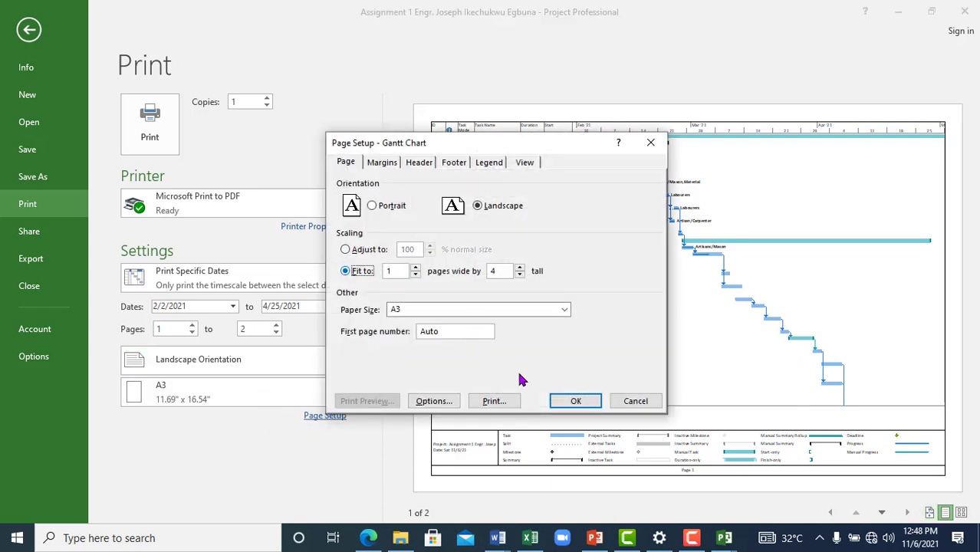
click(521, 275)
click(555, 396)
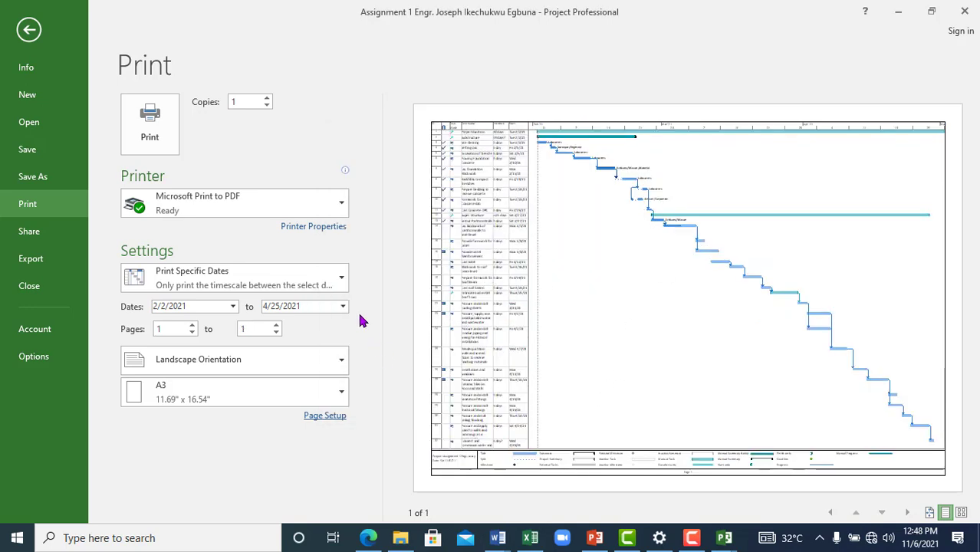
Scale the printout to fit 1 page wide by 2 tall and view the second preview page.
click(325, 416)
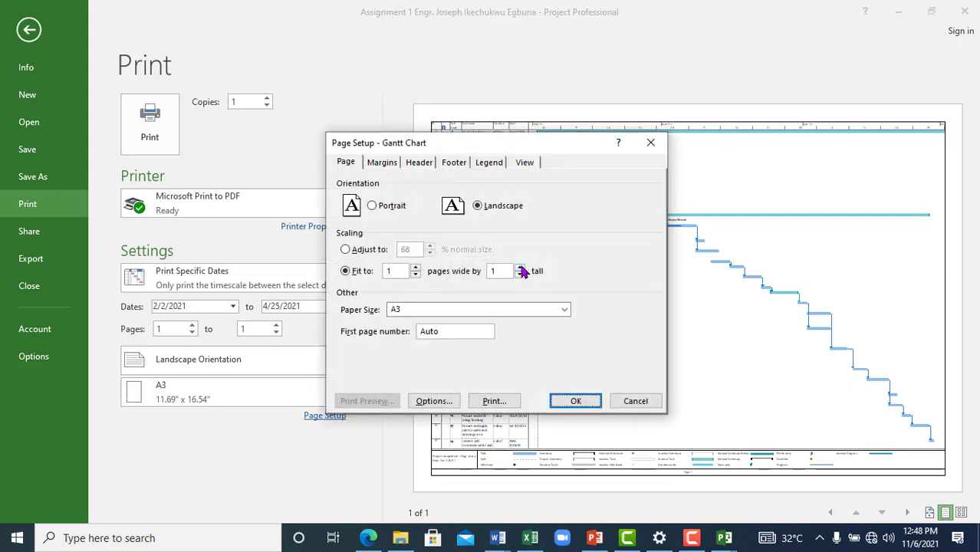
click(581, 402)
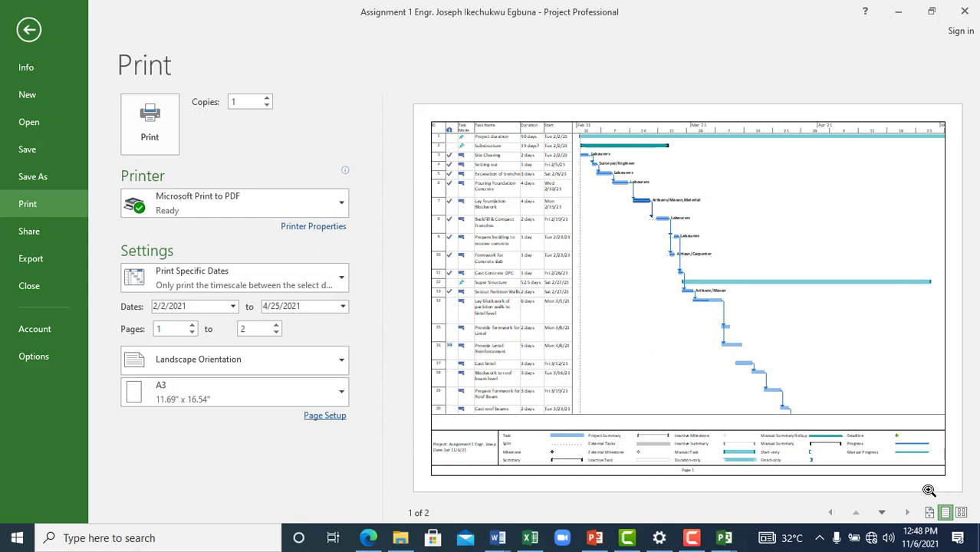
click(882, 513)
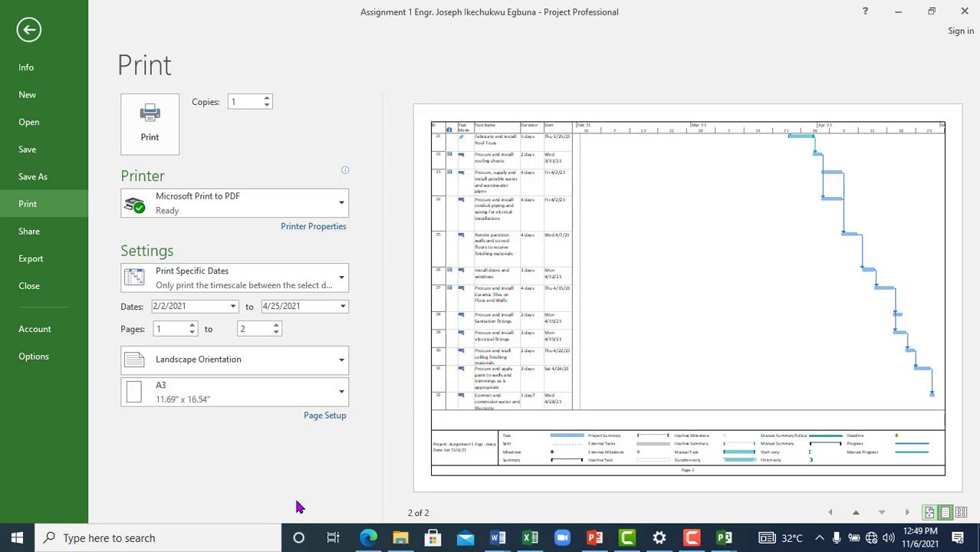
Return the Gantt Chart print scaling to 1 page wide by 1 tall.
click(322, 421)
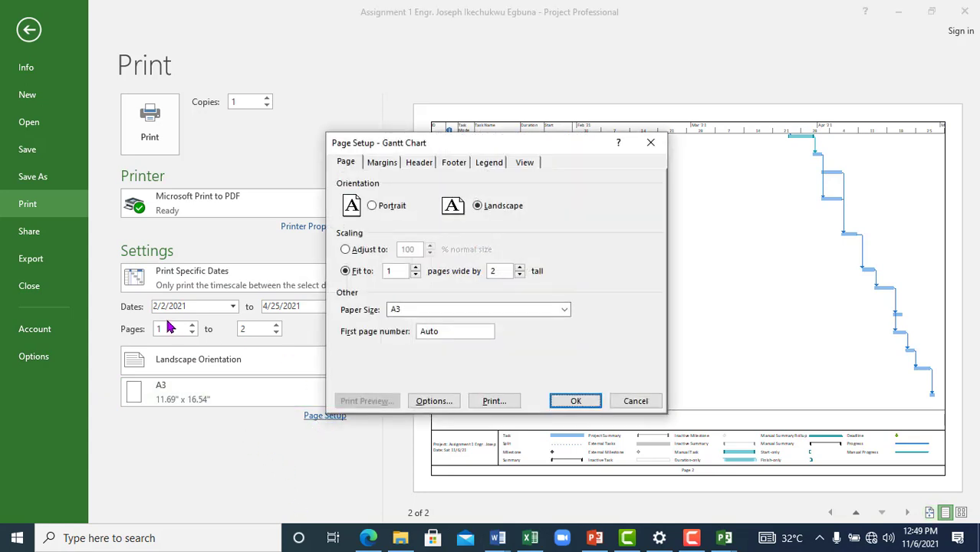
click(520, 275)
click(576, 401)
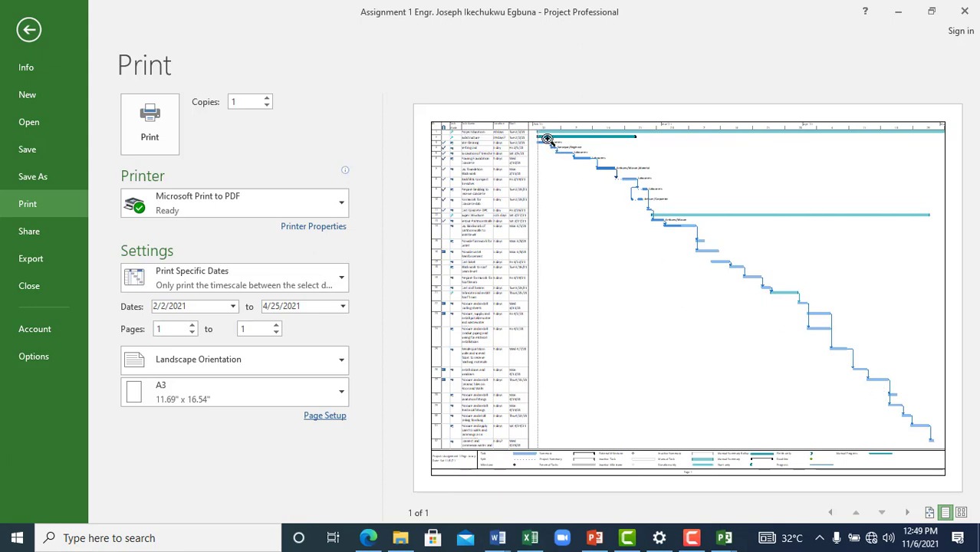
Zoom the Gantt Chart timescale out to months and widen the task table to reveal the whole Predecessors column.
key(Escape)
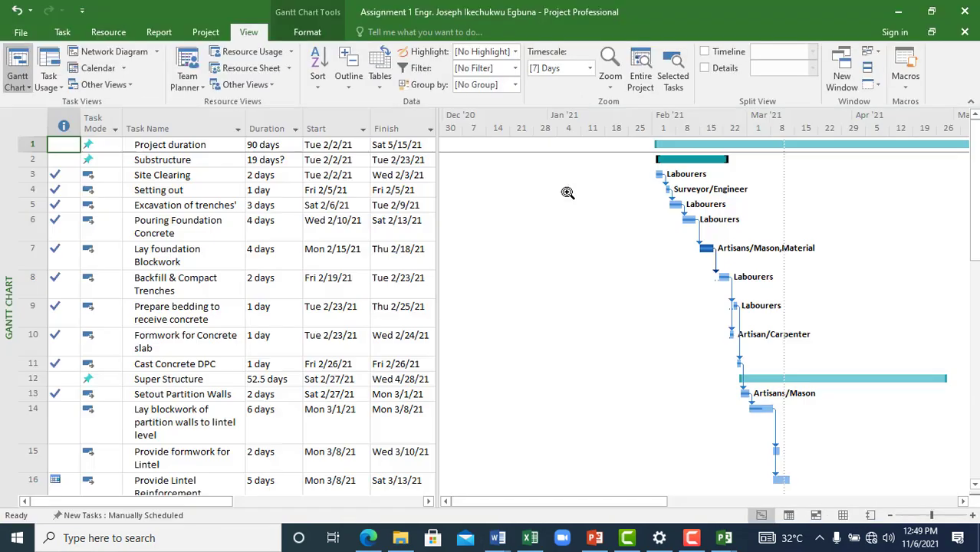
click(925, 520)
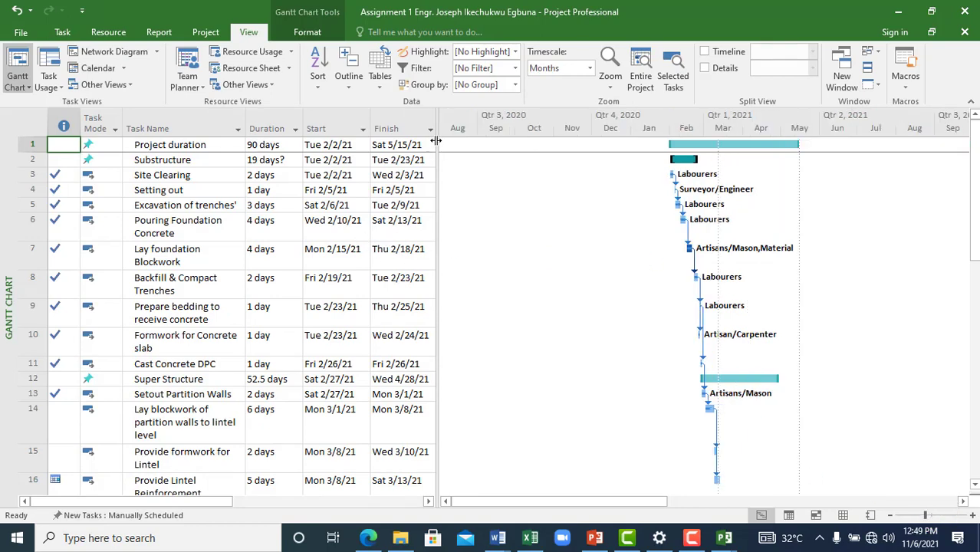
drag(436, 140, 549, 146)
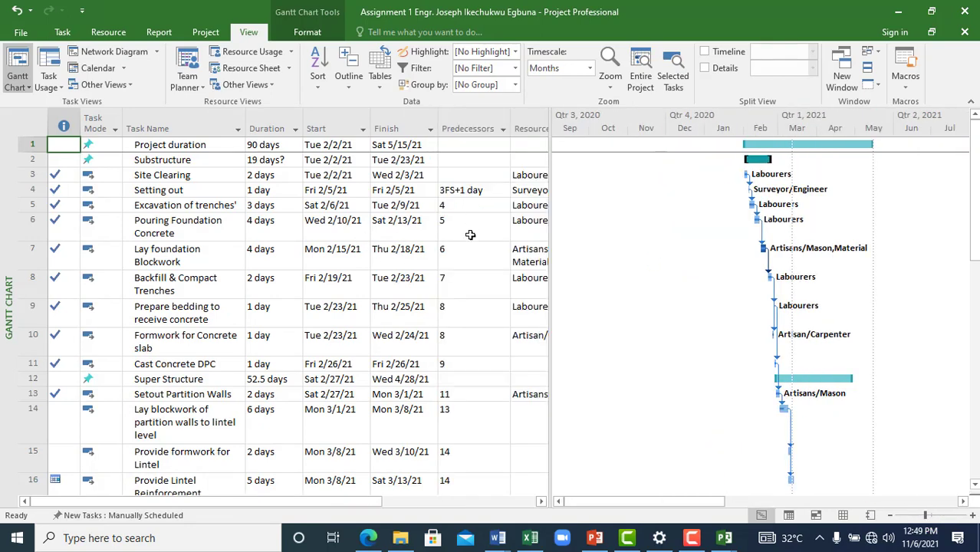
Check the print preview of the Gantt Chart with the widened task table, and return to the chart.
click(21, 33)
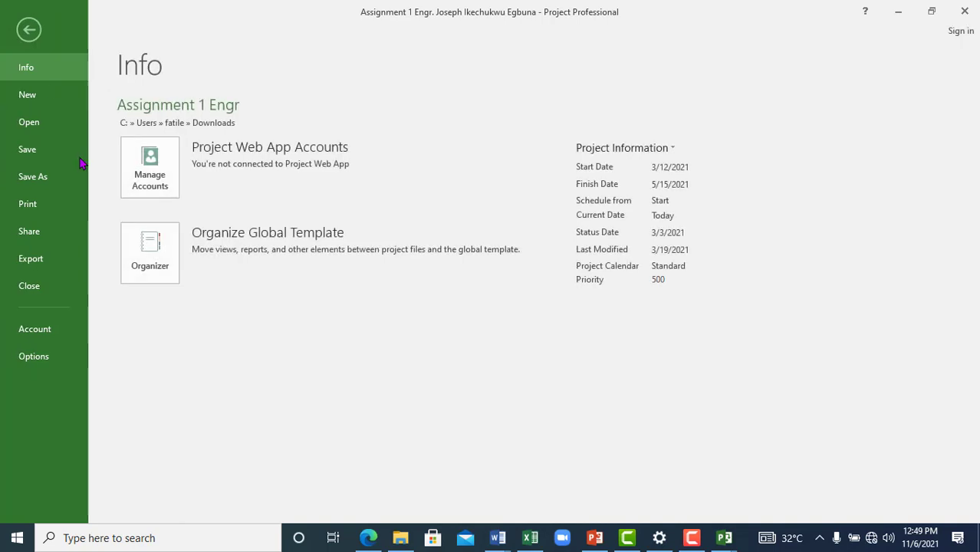
click(29, 202)
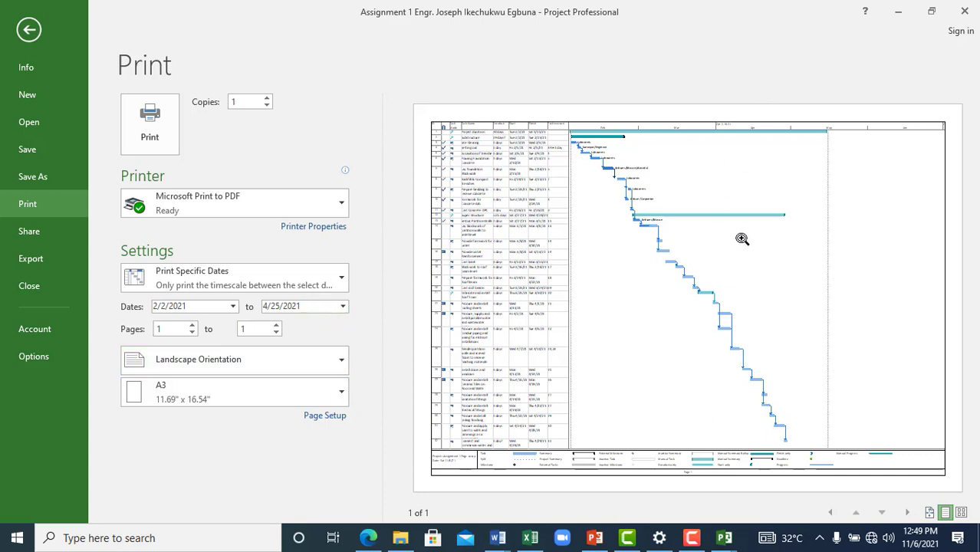
key(Escape)
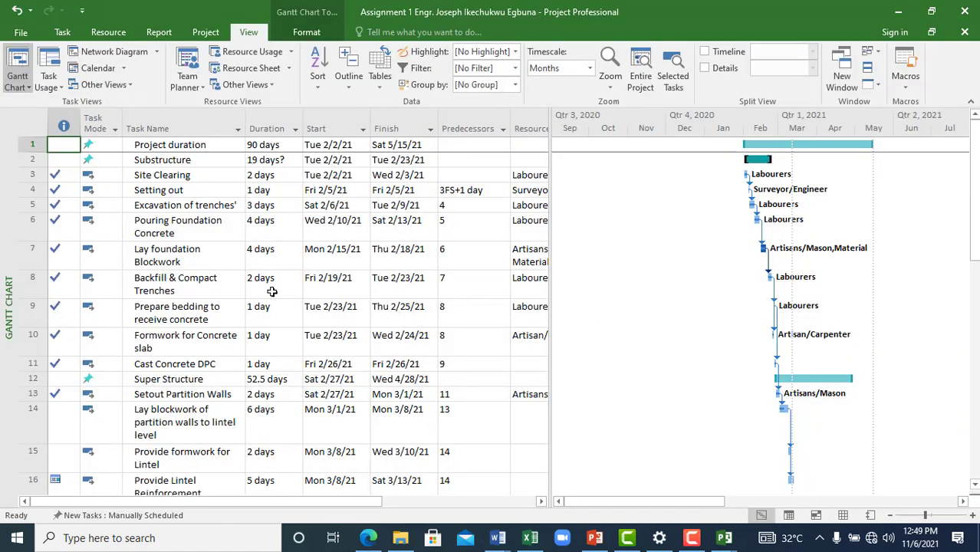
click(272, 291)
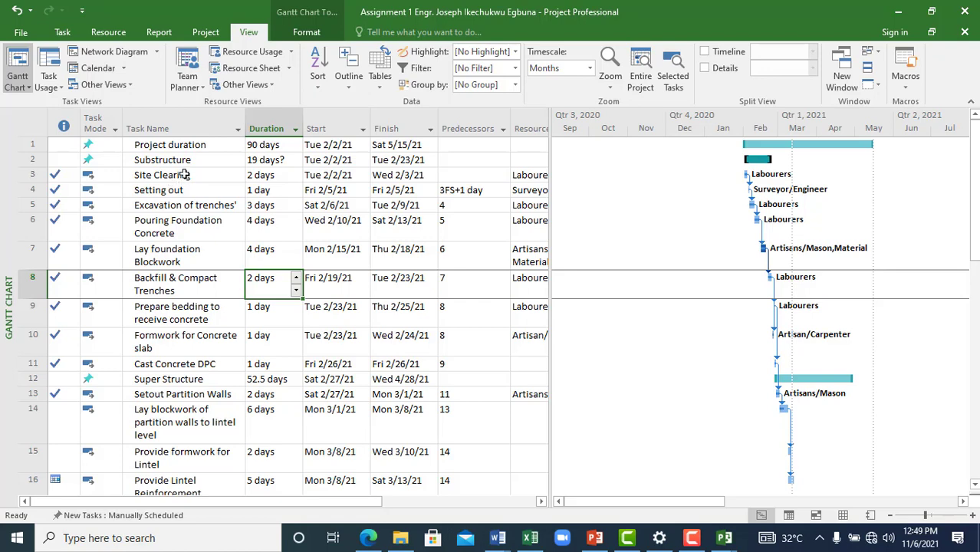
click(160, 33)
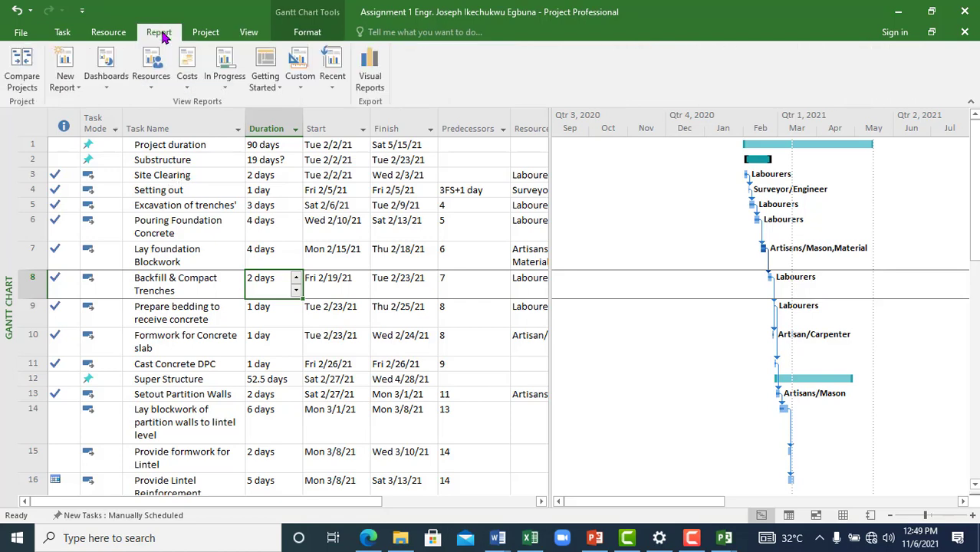
click(189, 233)
click(182, 261)
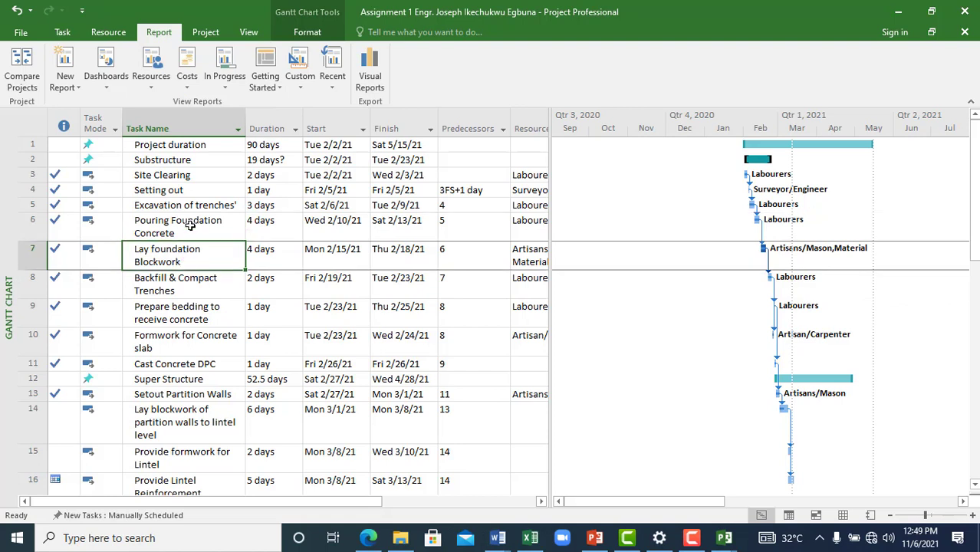
click(173, 191)
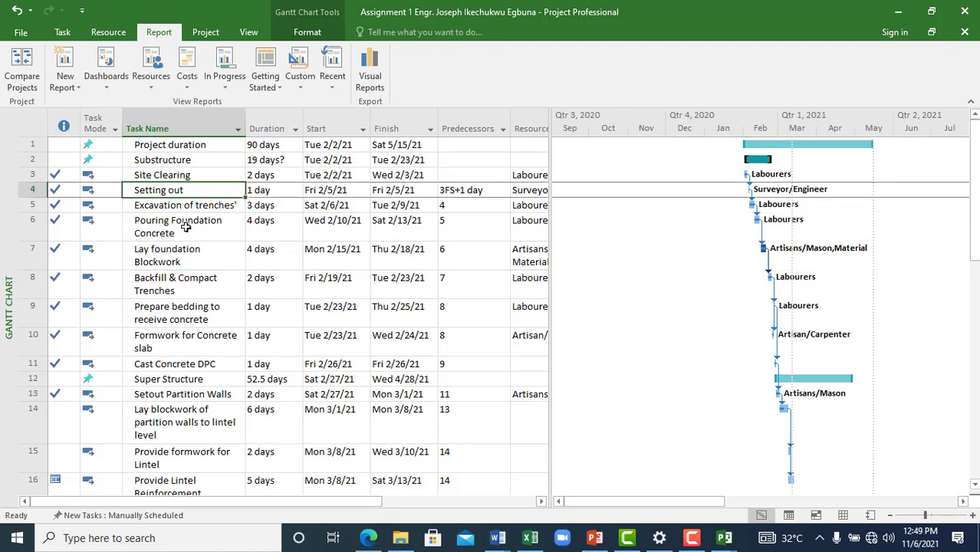
click(184, 206)
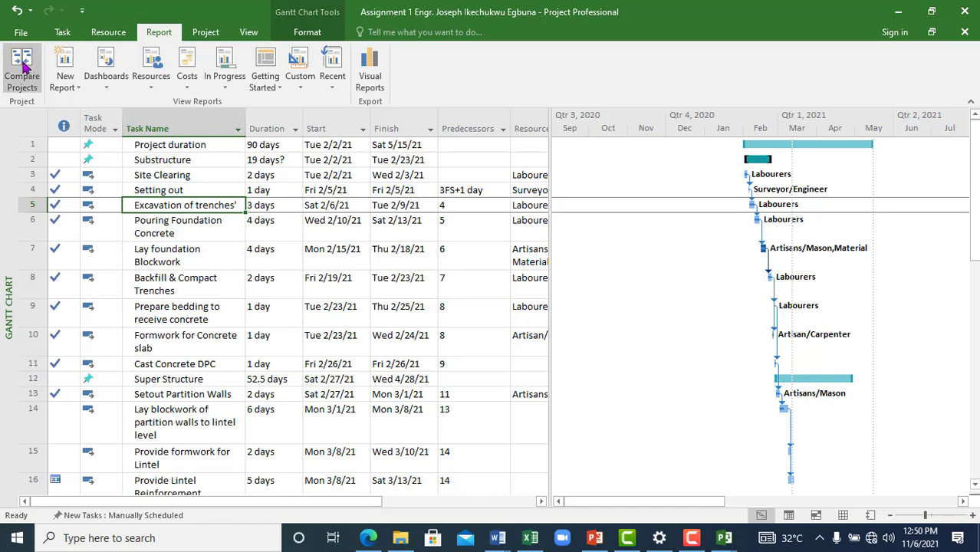
Review the one-page A3 landscape print preview of the Gantt Chart and return to the chart.
click(26, 35)
click(35, 204)
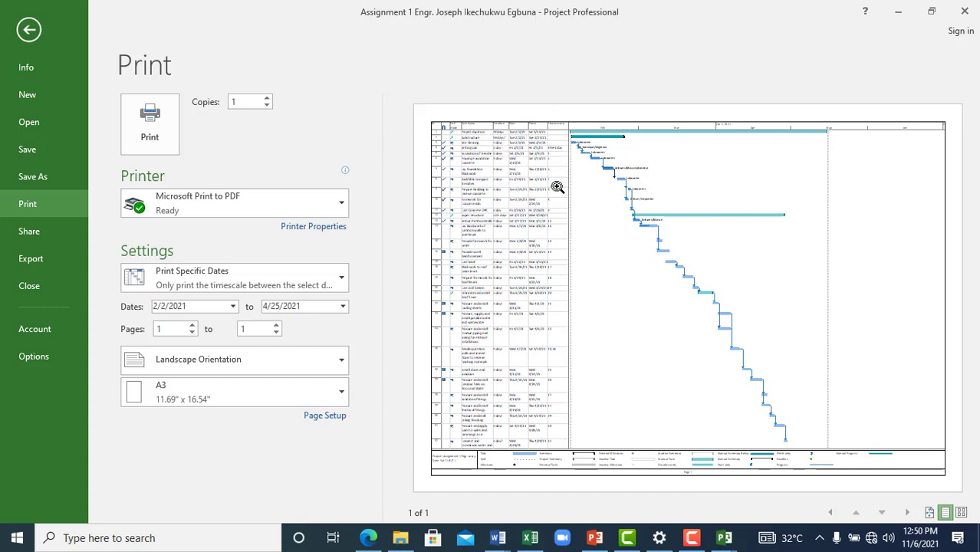
key(Escape)
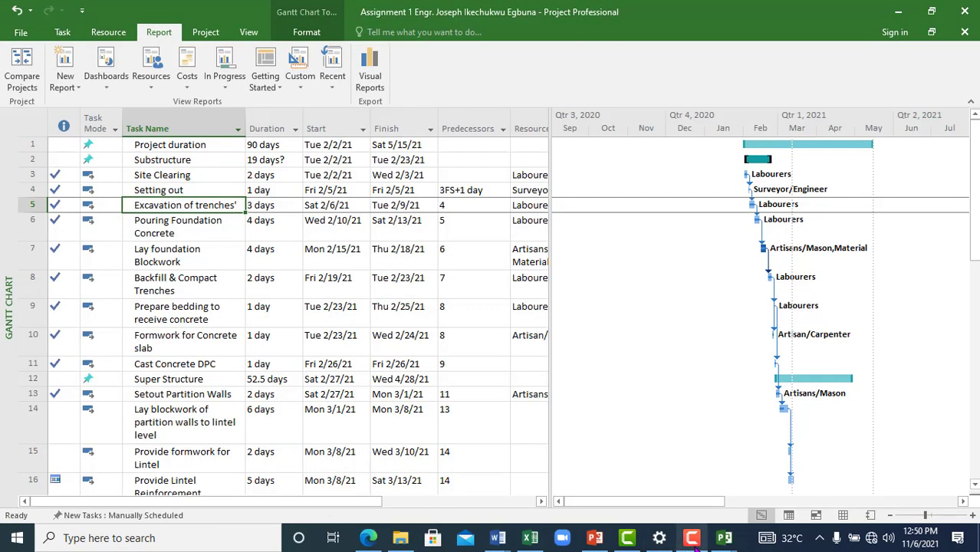
click(695, 544)
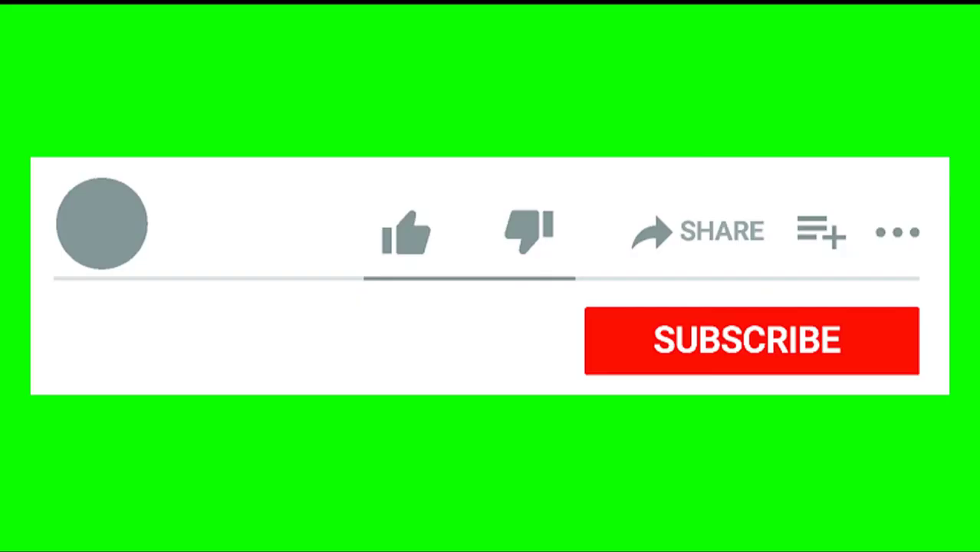